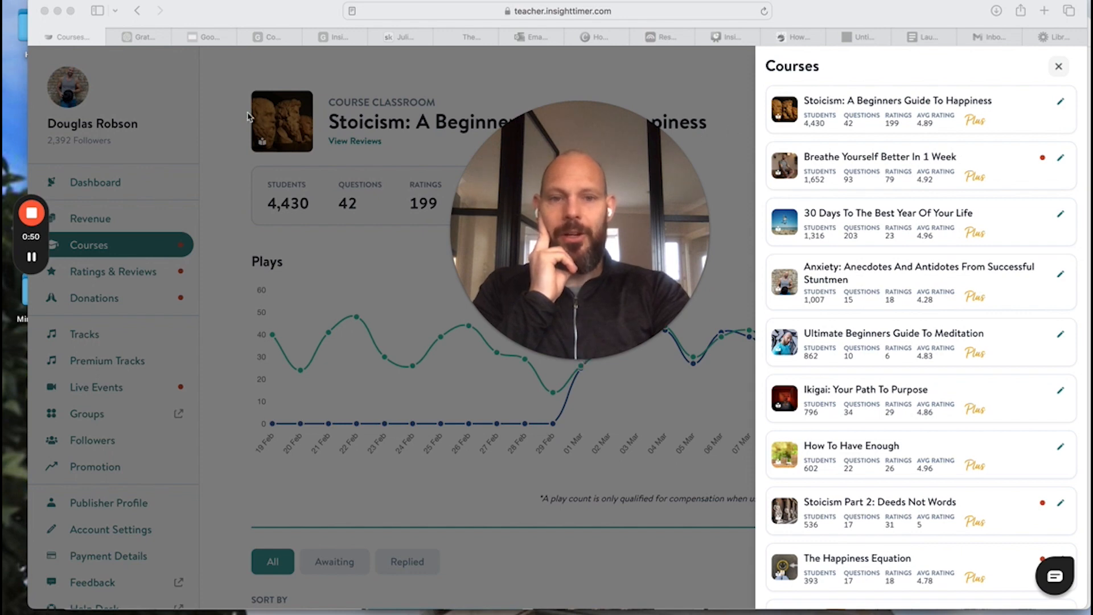
# - Close the list of courses and go to the teacher Dashboard
pyautogui.click(111, 188)
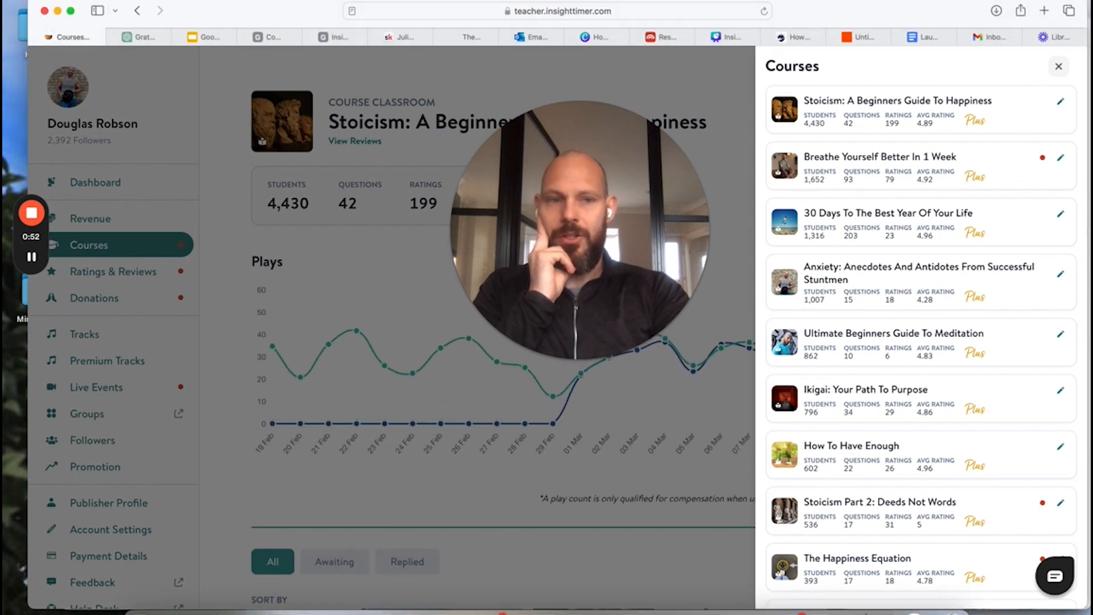
pyautogui.click(1057, 67)
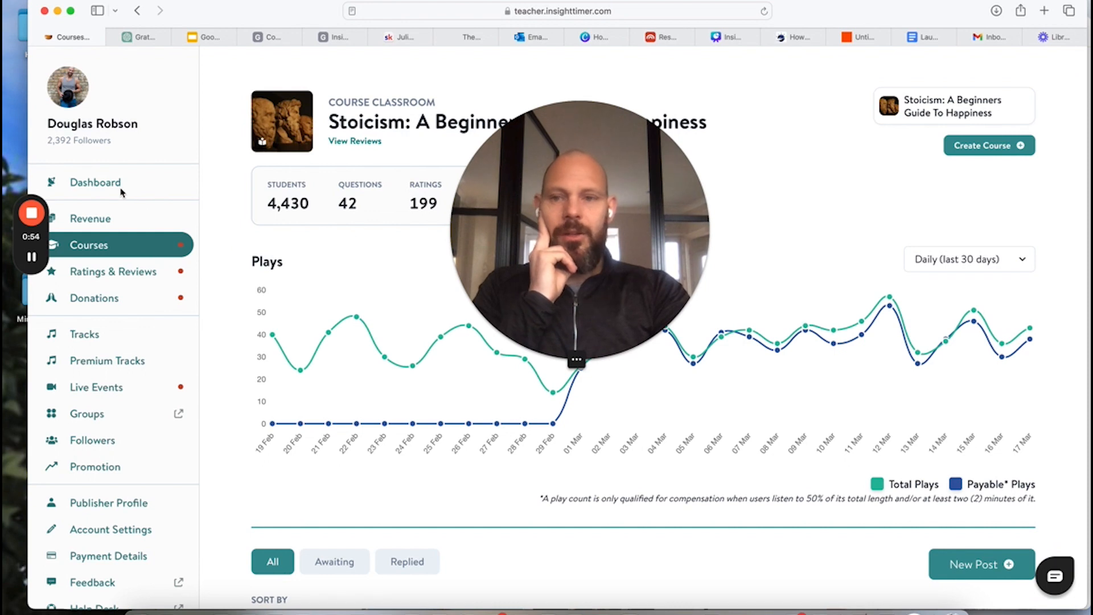
pyautogui.click(95, 182)
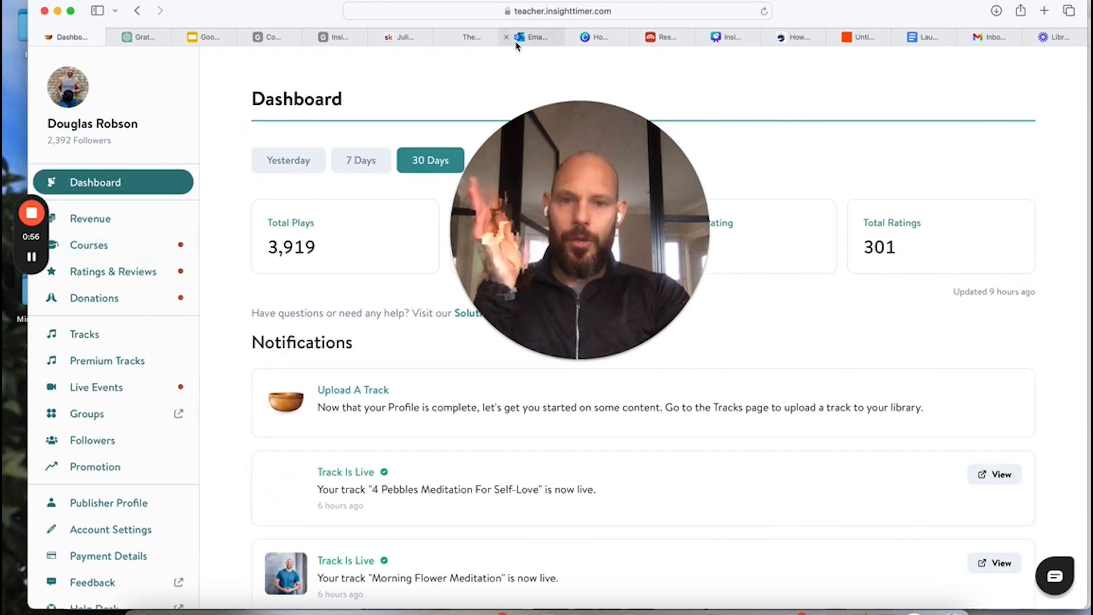
# - Open the Courses section, look through the existing courses and drafts, and start creating a new course
pyautogui.click(98, 249)
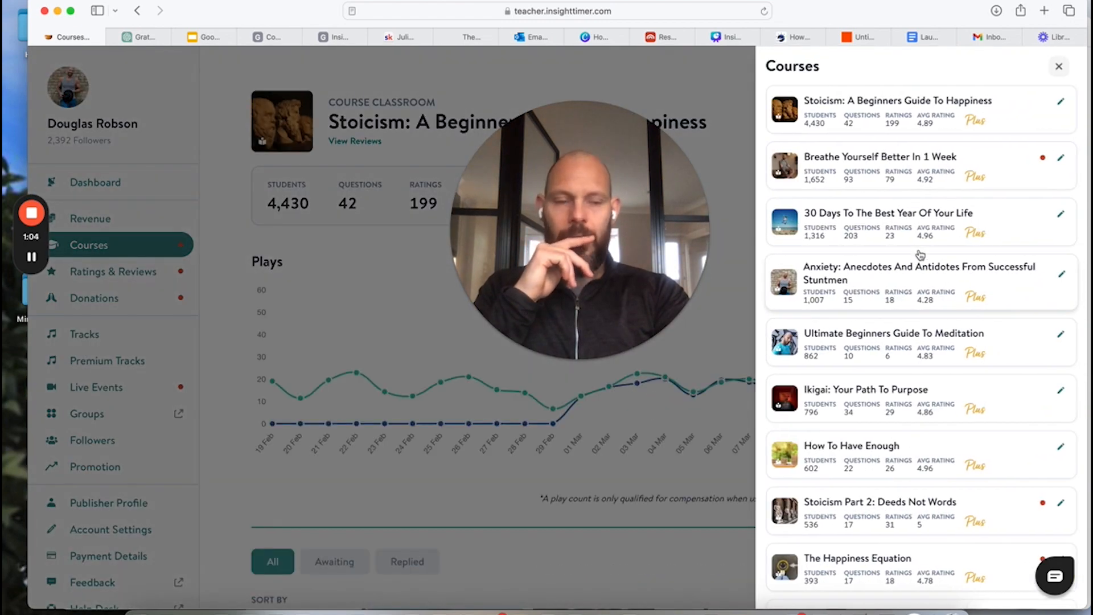
pyautogui.scroll(-10, 922, 300)
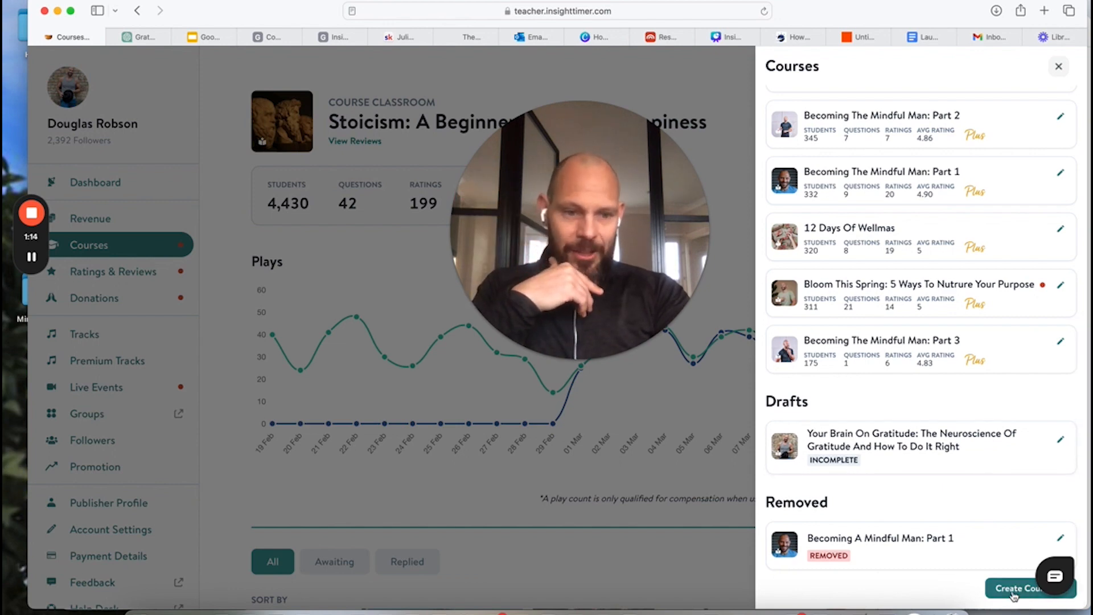
pyautogui.click(680, 444)
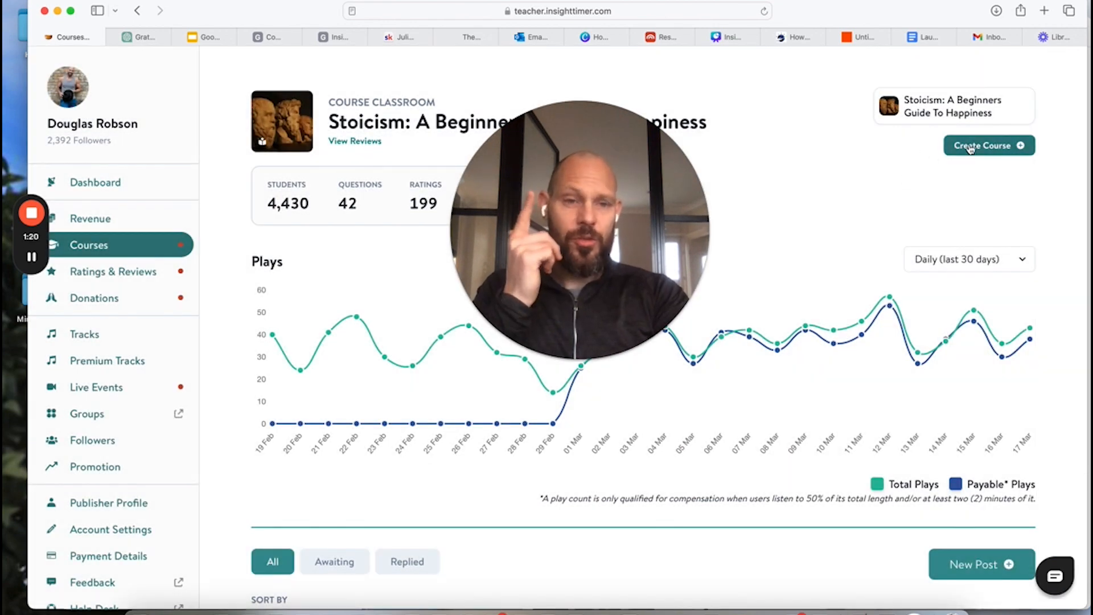
pyautogui.click(1006, 146)
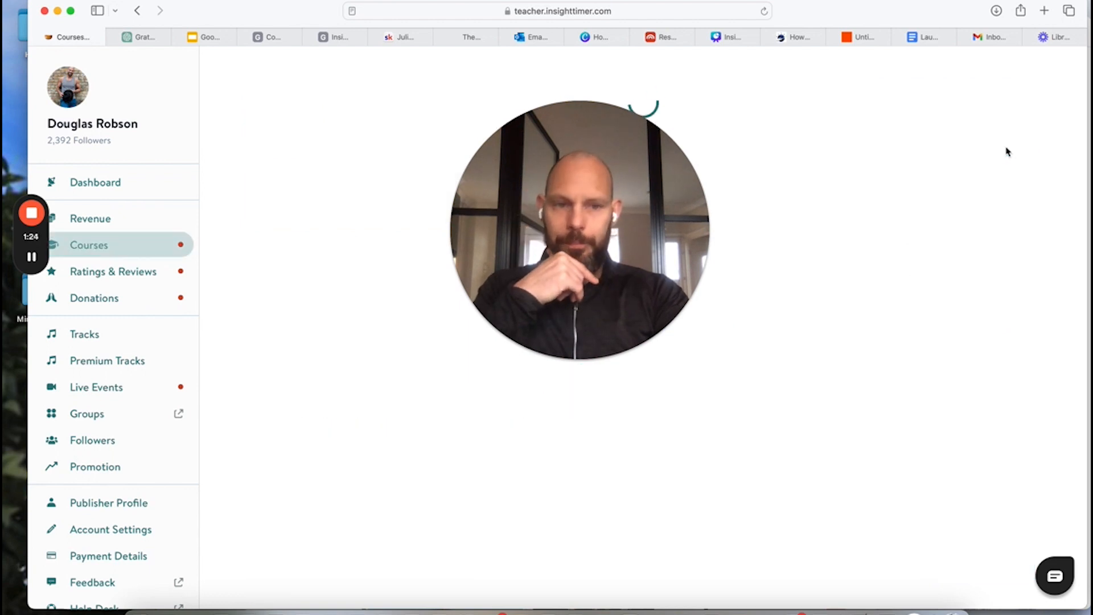
pyautogui.moveTo(689, 240); pyautogui.dragTo(291, 434)
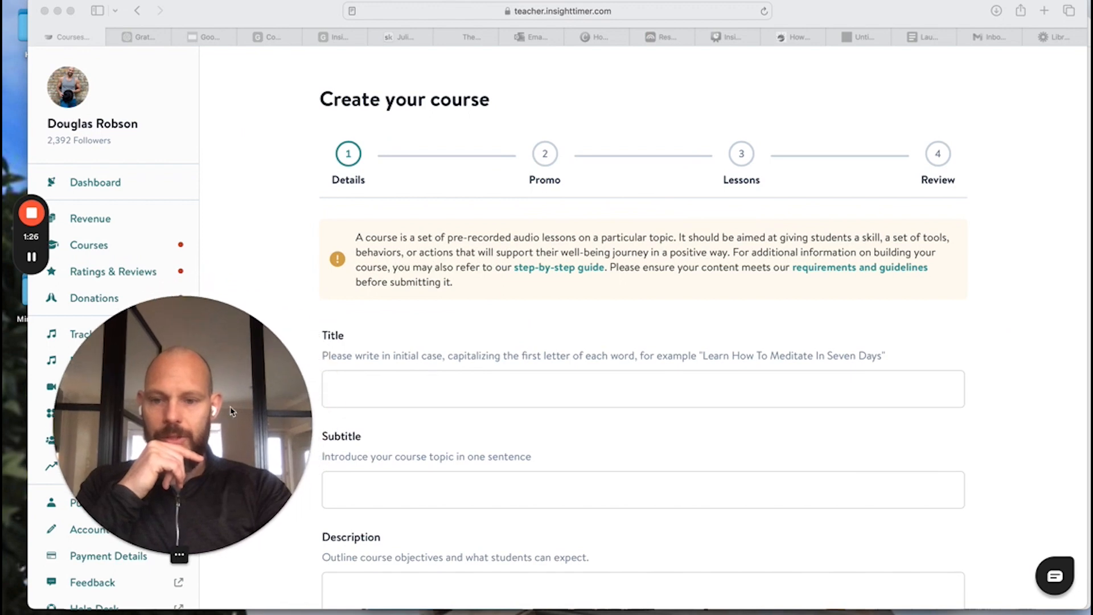
pyautogui.click(164, 554)
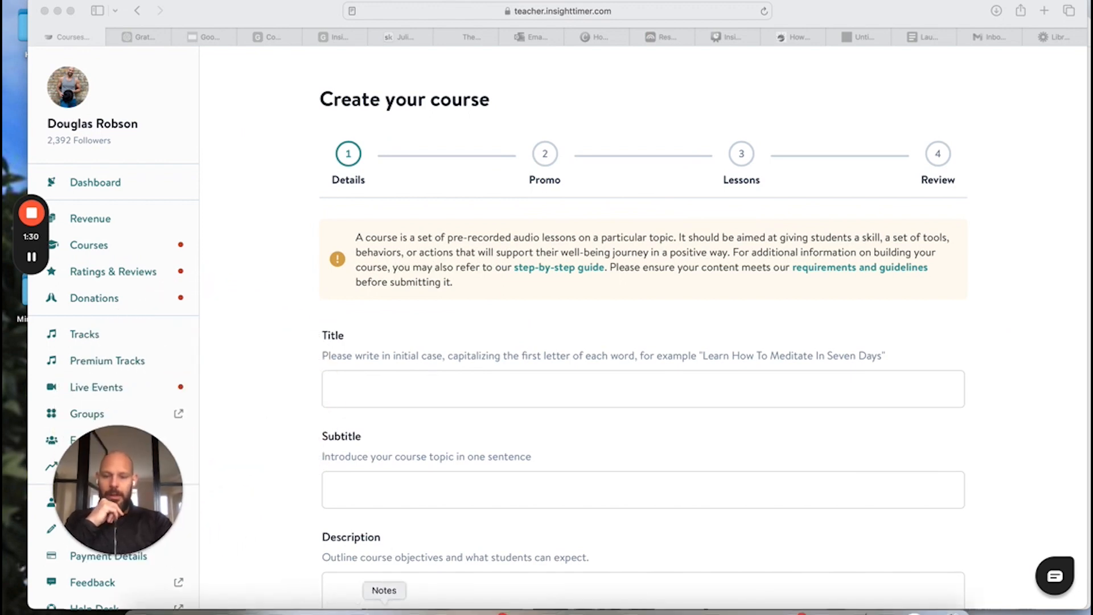
# - Copy "Your Brain on Gratitude: The Neuroscience of Gratitude and How to Do It Right" from the Notes app into the course title
pyautogui.click(381, 605)
pyautogui.click(503, 168)
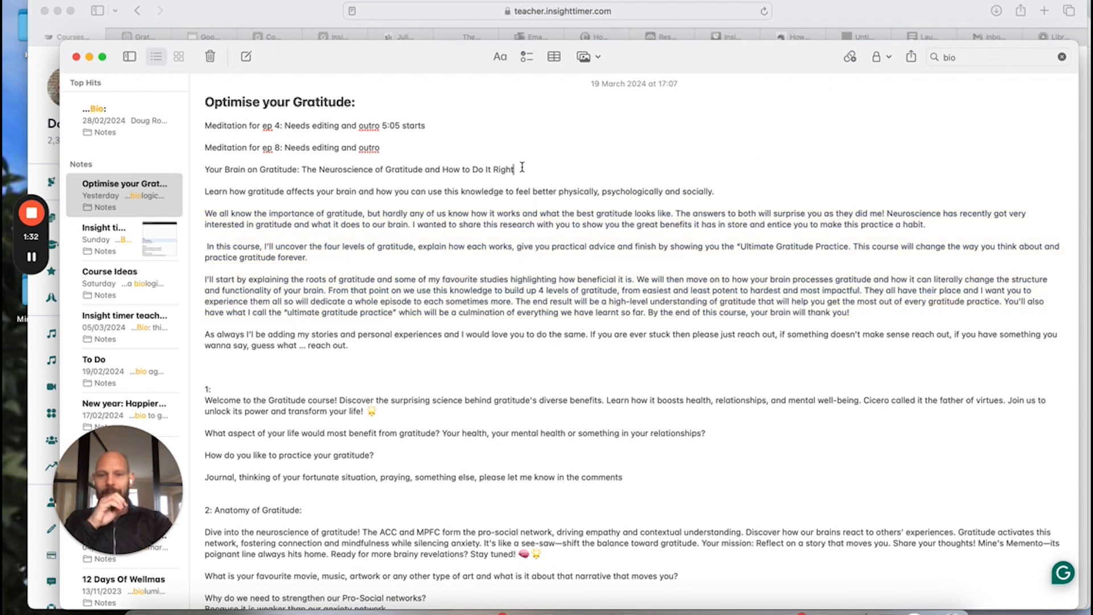
pyautogui.moveTo(519, 169); pyautogui.dragTo(199, 167)
pyautogui.press('super+c')
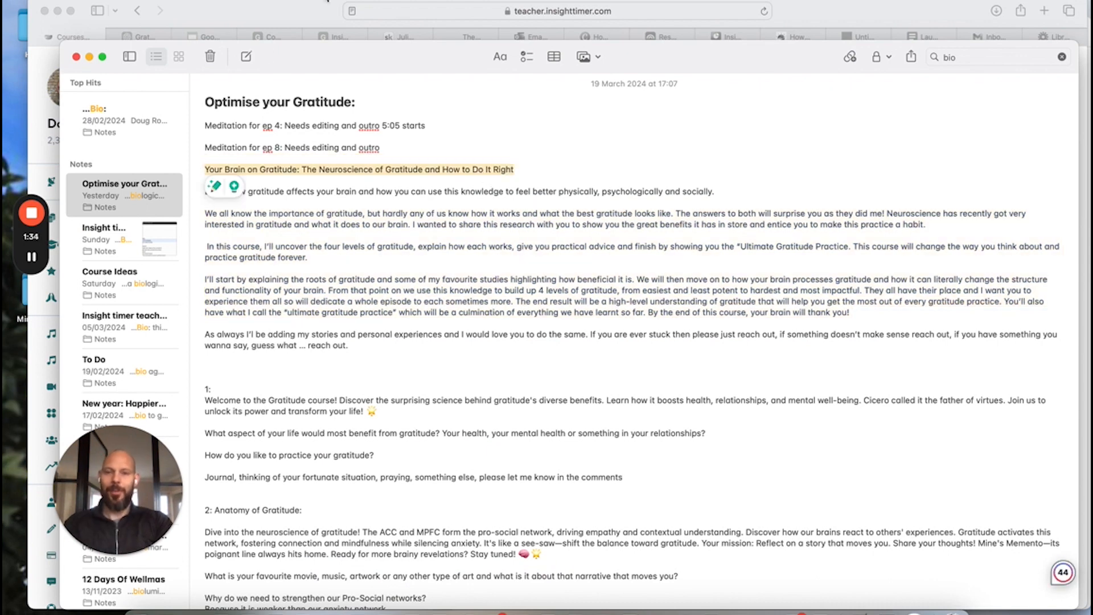
pyautogui.click(303, 10)
pyautogui.click(354, 382)
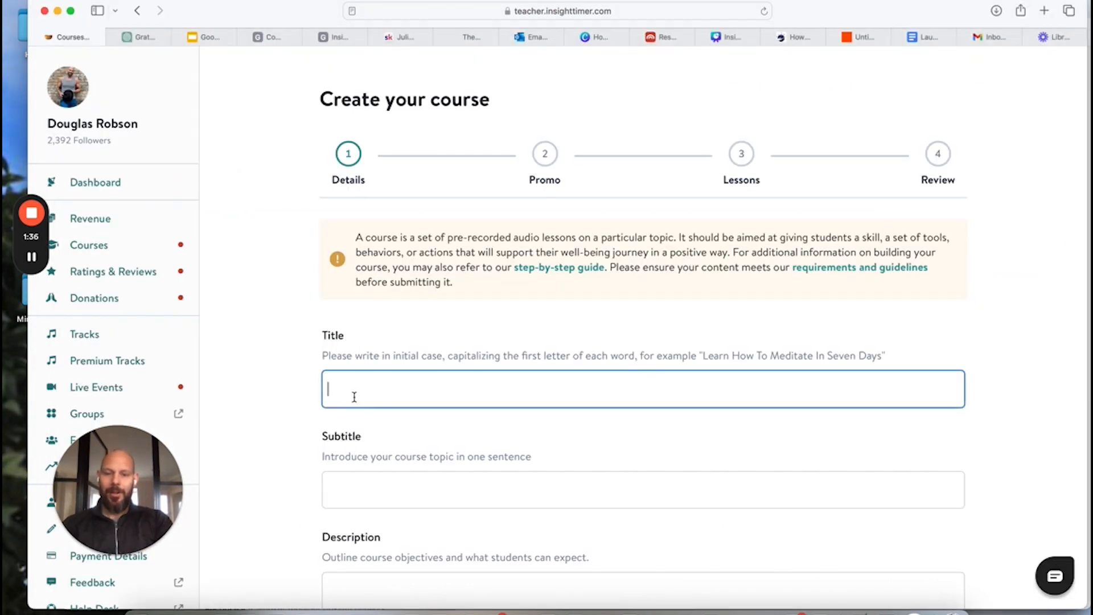
pyautogui.press('super+v')
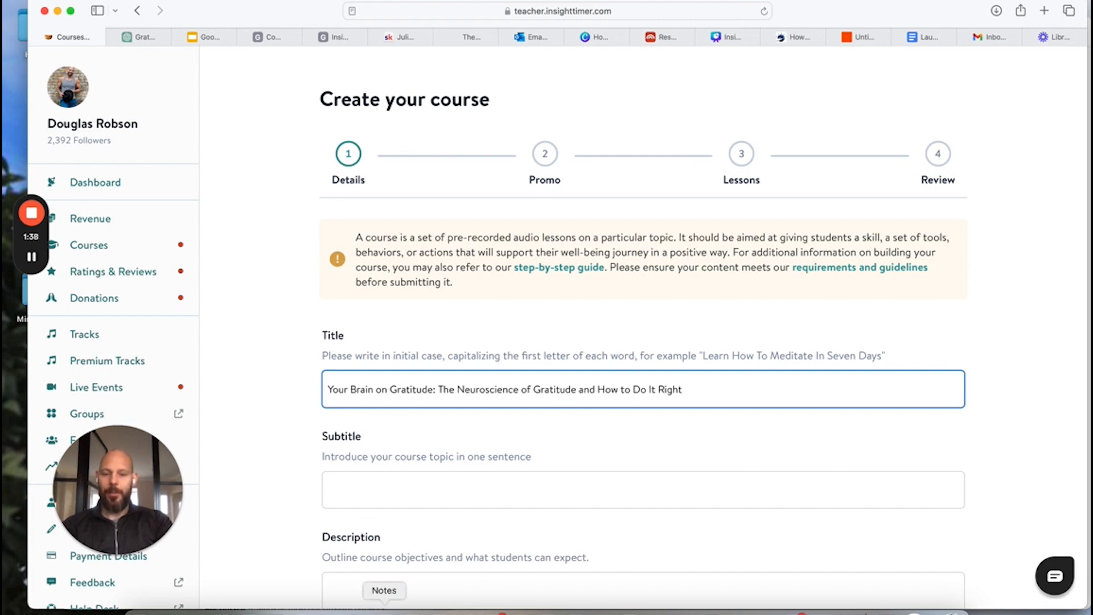
# - Copy the sentence beginning "Learn how gratitude affects your brain" from the gratitude note in Notes into the course subtitle
pyautogui.click(385, 609)
pyautogui.moveTo(737, 197); pyautogui.dragTo(191, 185)
pyautogui.press('super+c')
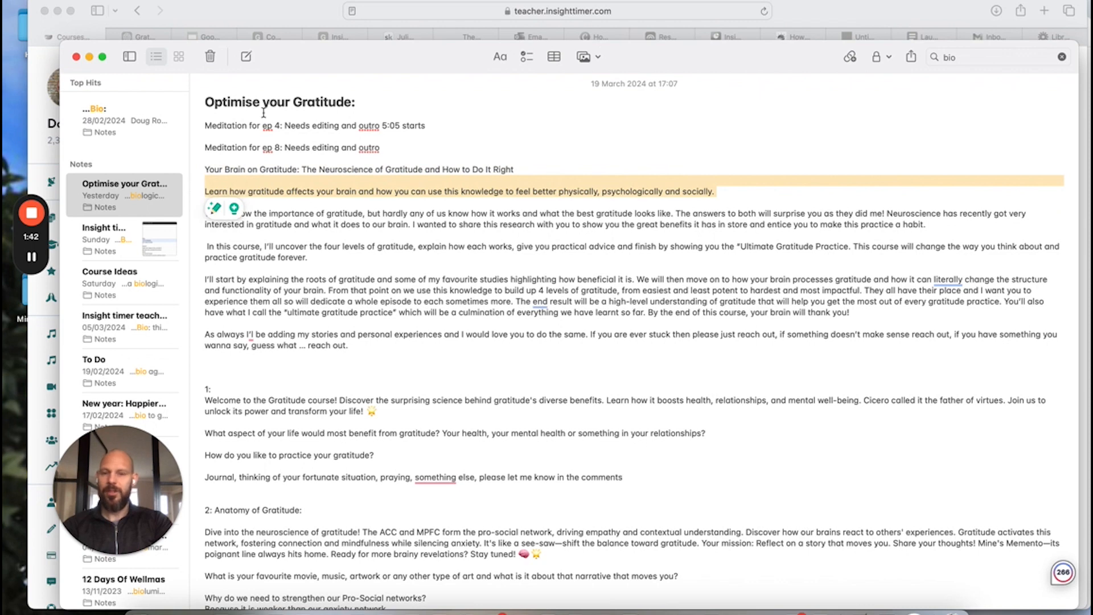
pyautogui.click(316, 7)
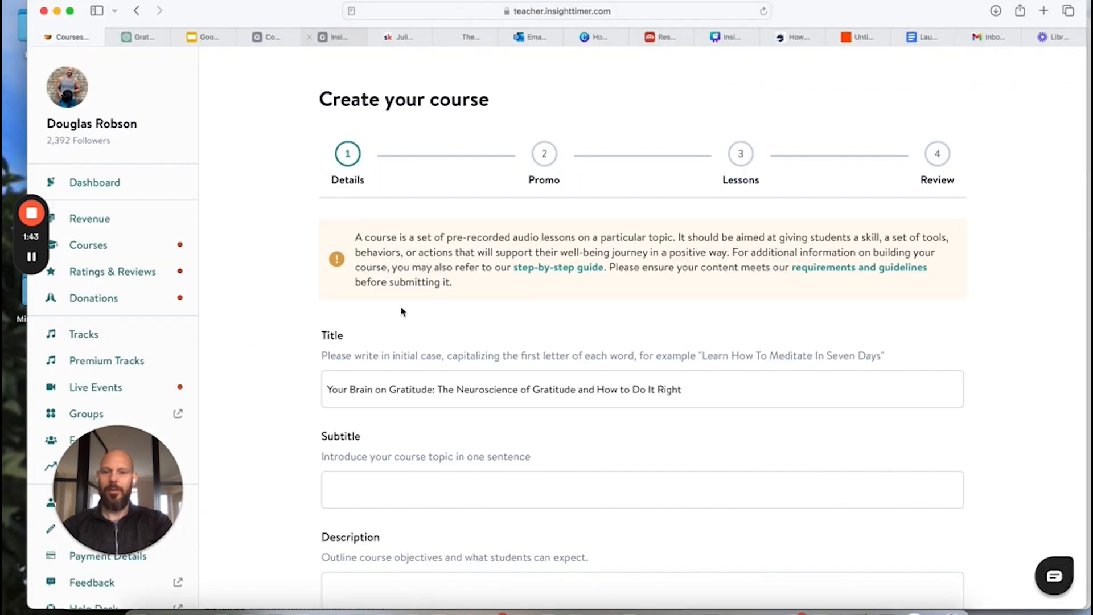
pyautogui.click(355, 484)
pyautogui.press('super+v')
# - Copy the paragraphs from "We all know the importance of gratitude" to "your brain will thank you!" from Notes into the course description
pyautogui.scroll(-2, 355, 485)
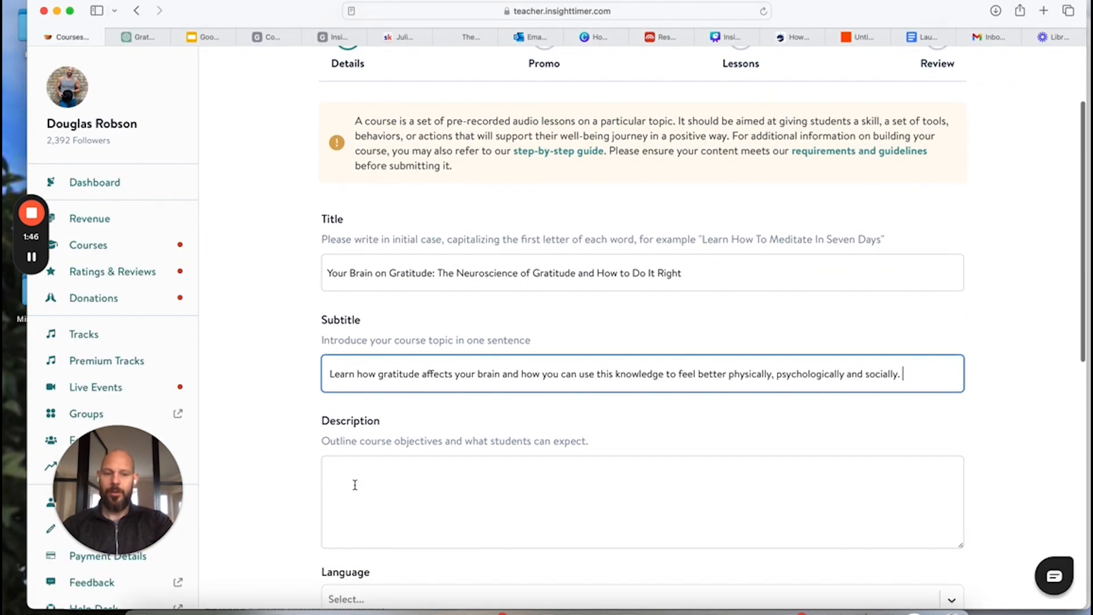
pyautogui.click(354, 485)
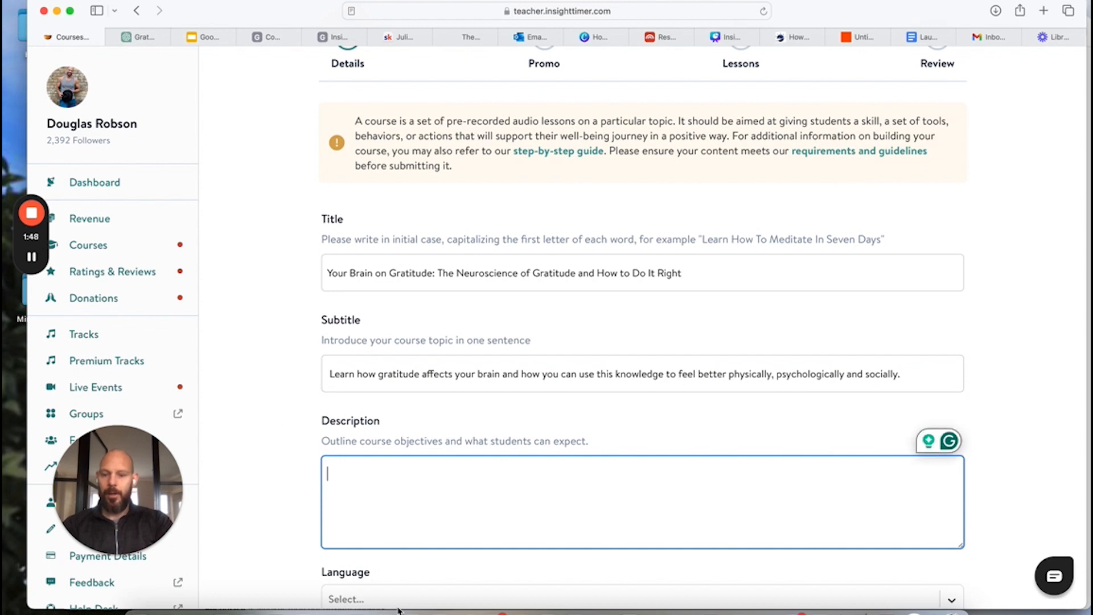
pyautogui.click(385, 609)
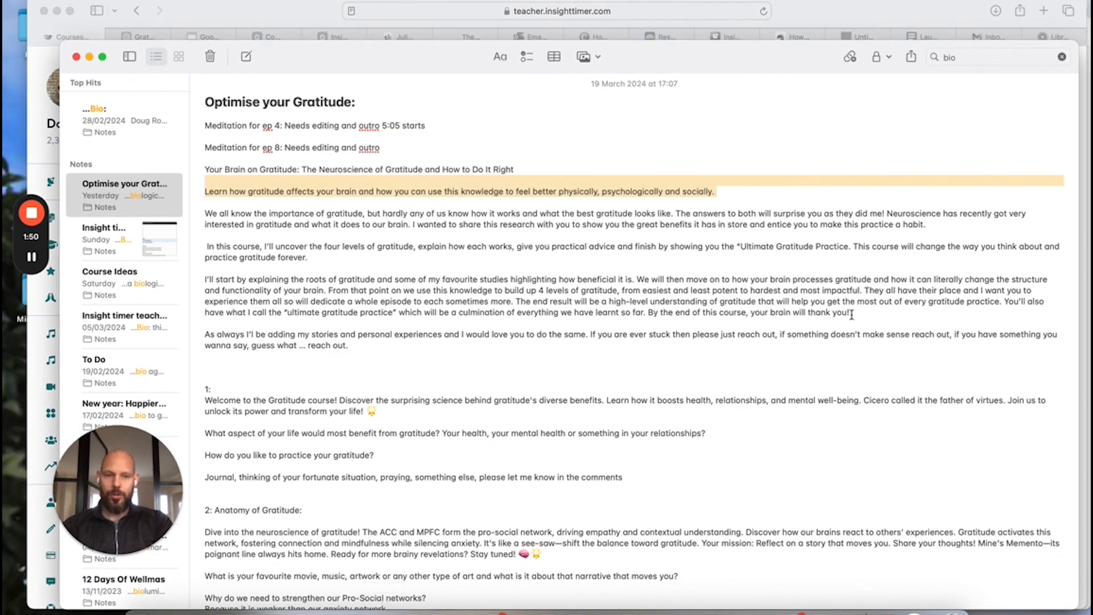
pyautogui.moveTo(850, 312); pyautogui.dragTo(205, 214)
pyautogui.press('super+c')
pyautogui.click(279, 35)
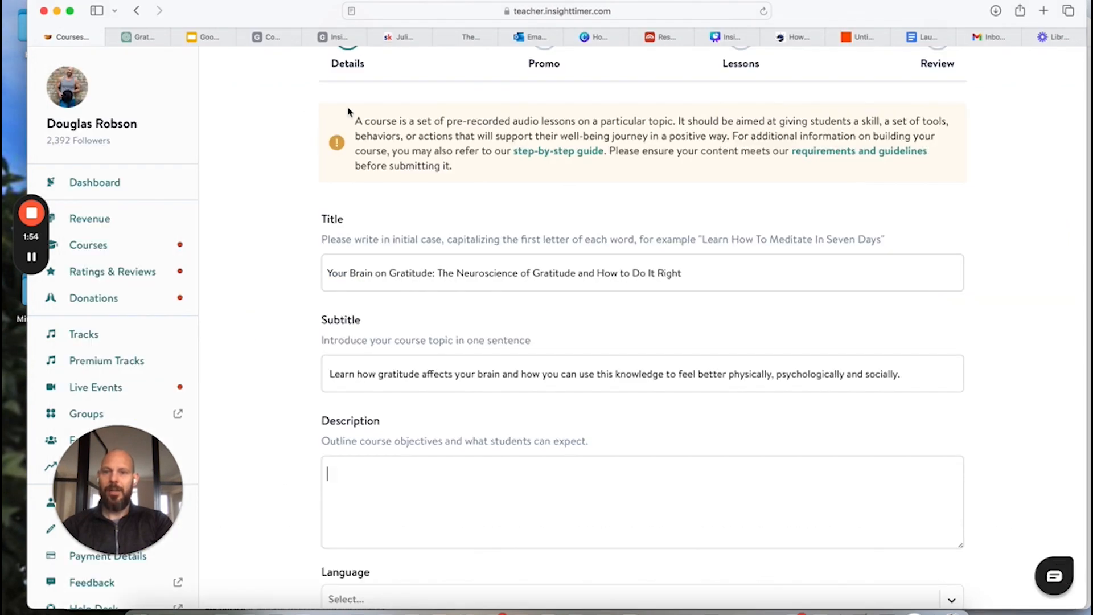
pyautogui.click(367, 473)
pyautogui.press('super+v')
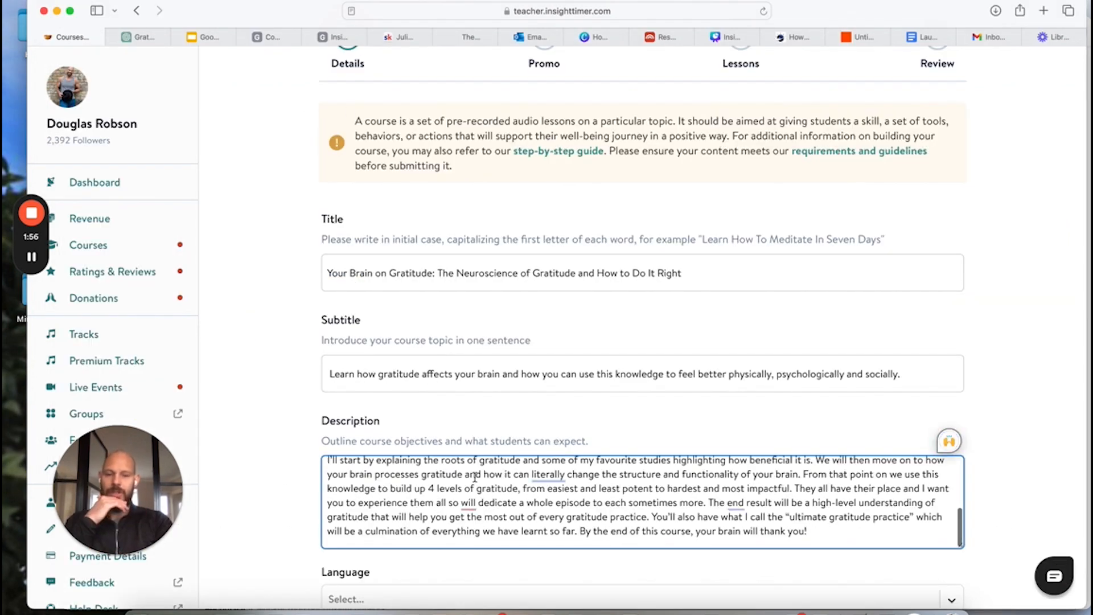
# - Read through the pasted course description from its first paragraph to its end
pyautogui.scroll(5, 355, 492)
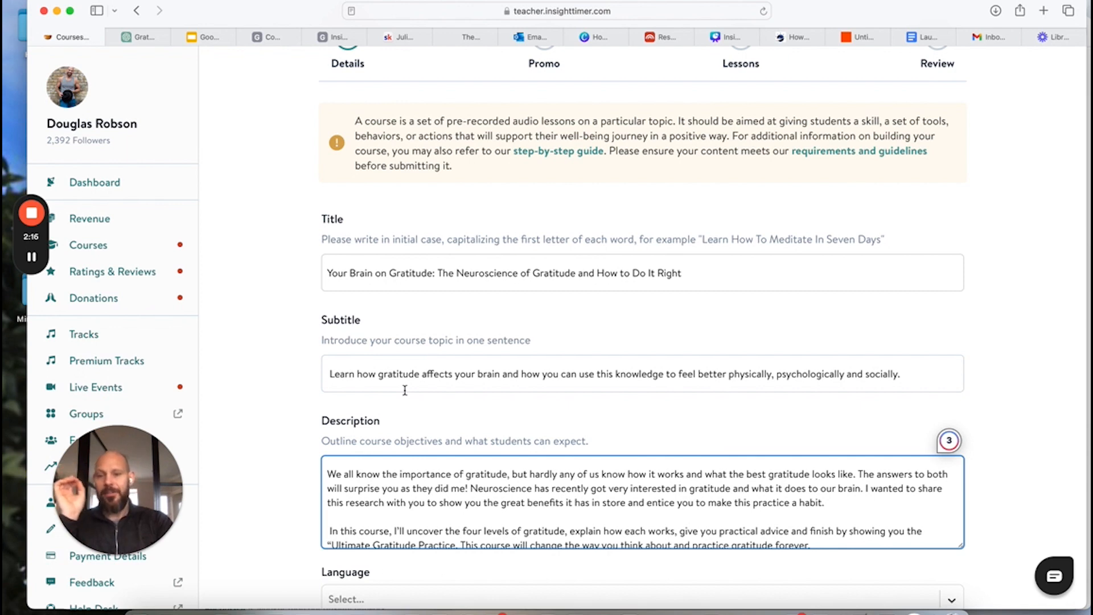
pyautogui.scroll(-1, 405, 390)
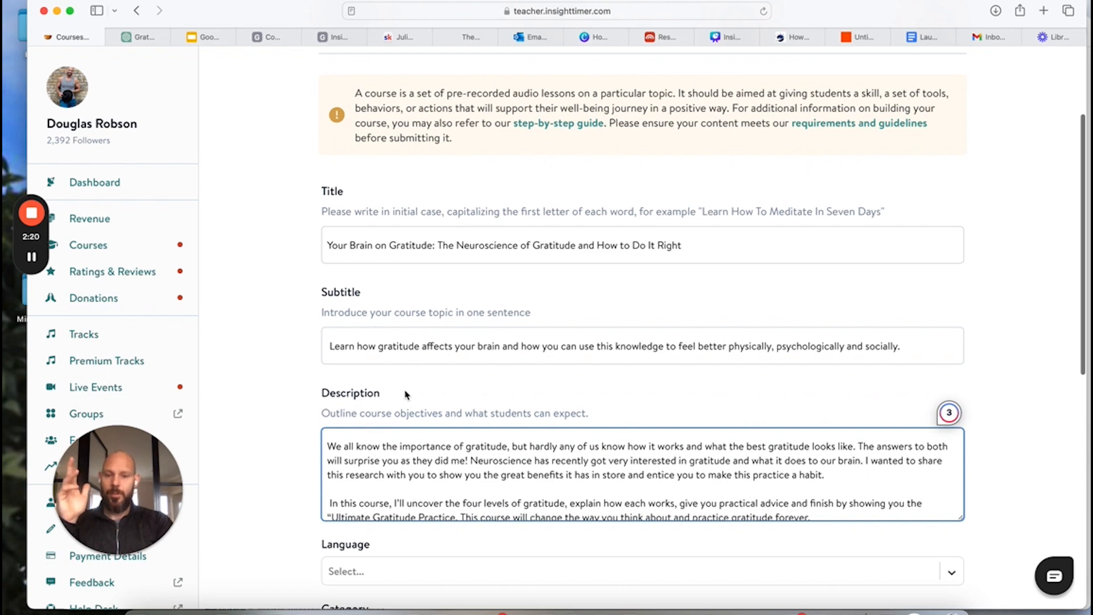
pyautogui.scroll(-2, 424, 462)
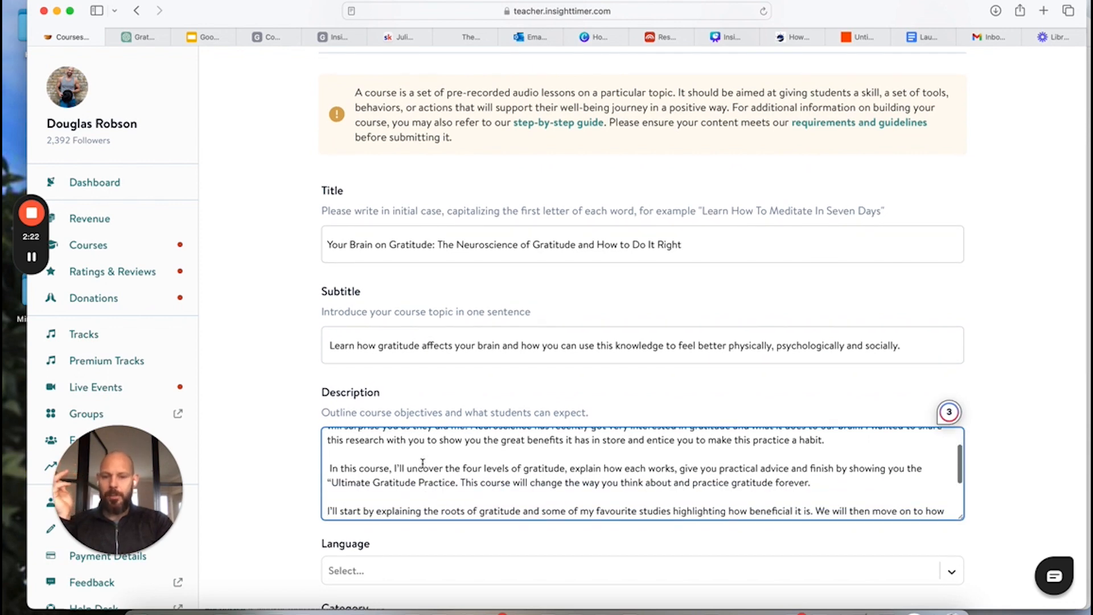
pyautogui.scroll(-1, 423, 462)
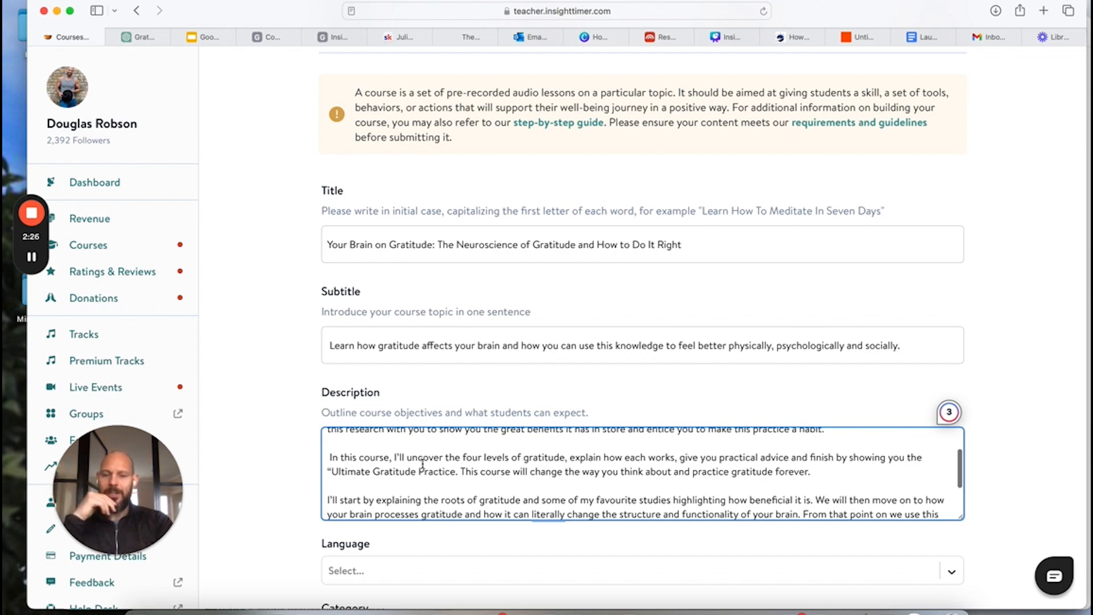
pyautogui.scroll(-1, 422, 464)
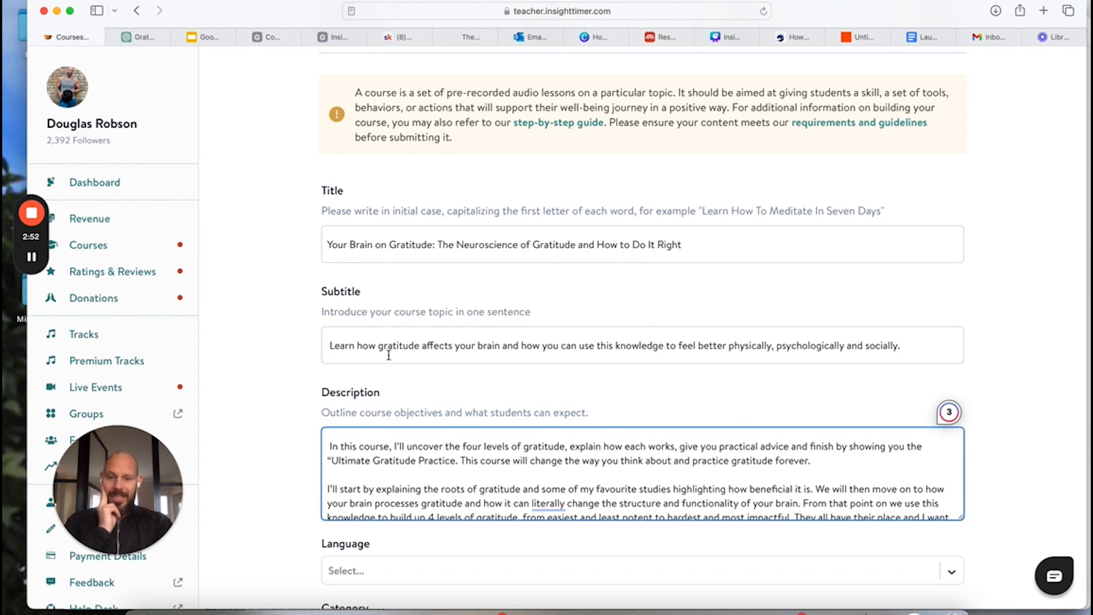
pyautogui.scroll(-3, 725, 452)
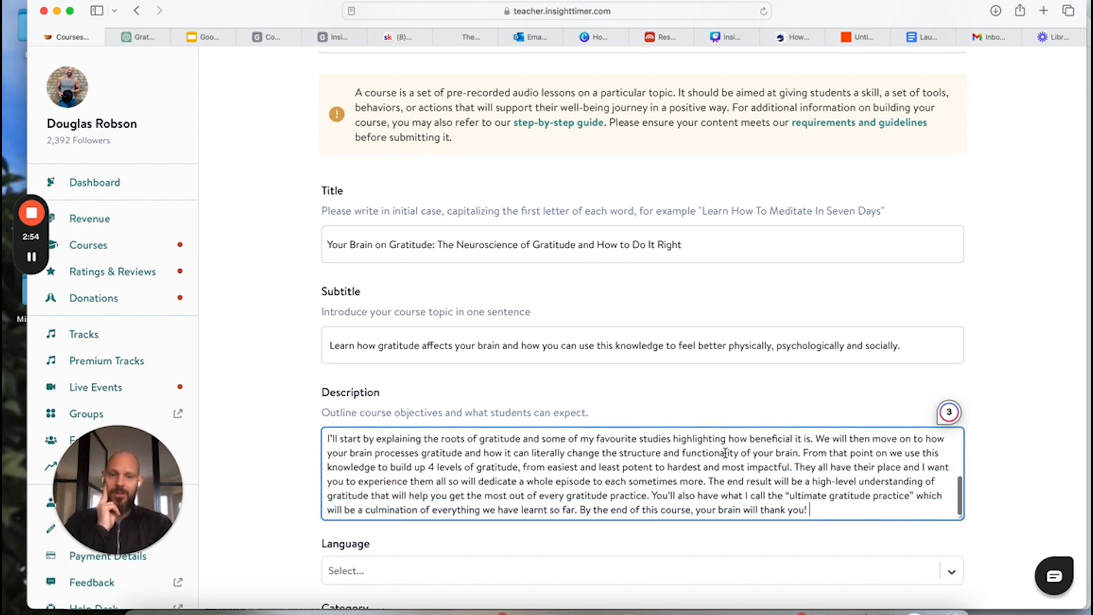
pyautogui.scroll(-3, 780, 387)
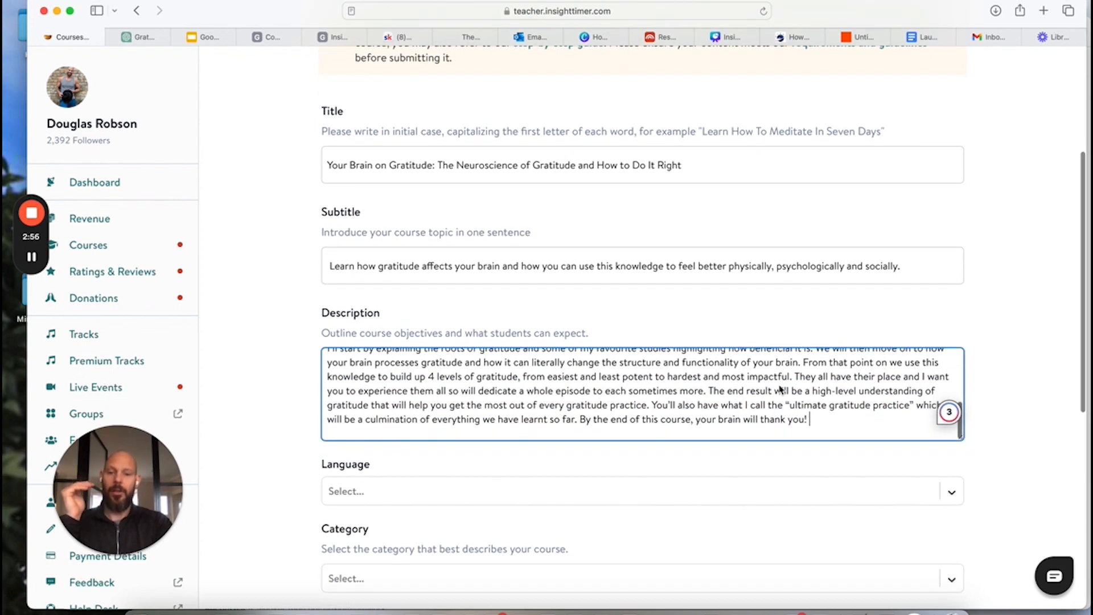
# - Set the course language to English and the category to Health & Happiness
pyautogui.scroll(-2, 749, 475)
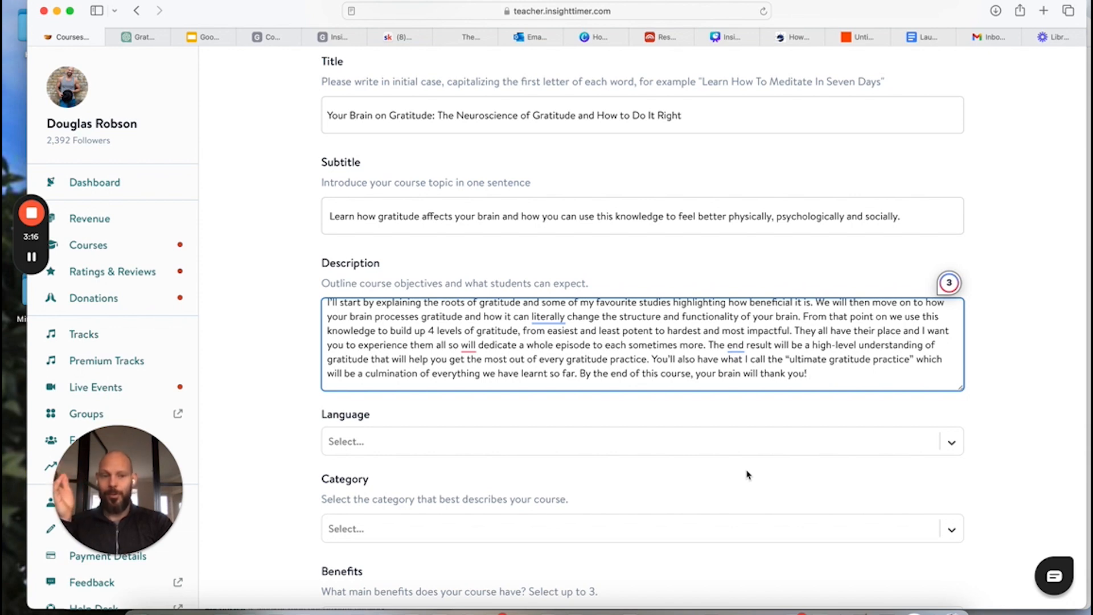
pyautogui.click(953, 444)
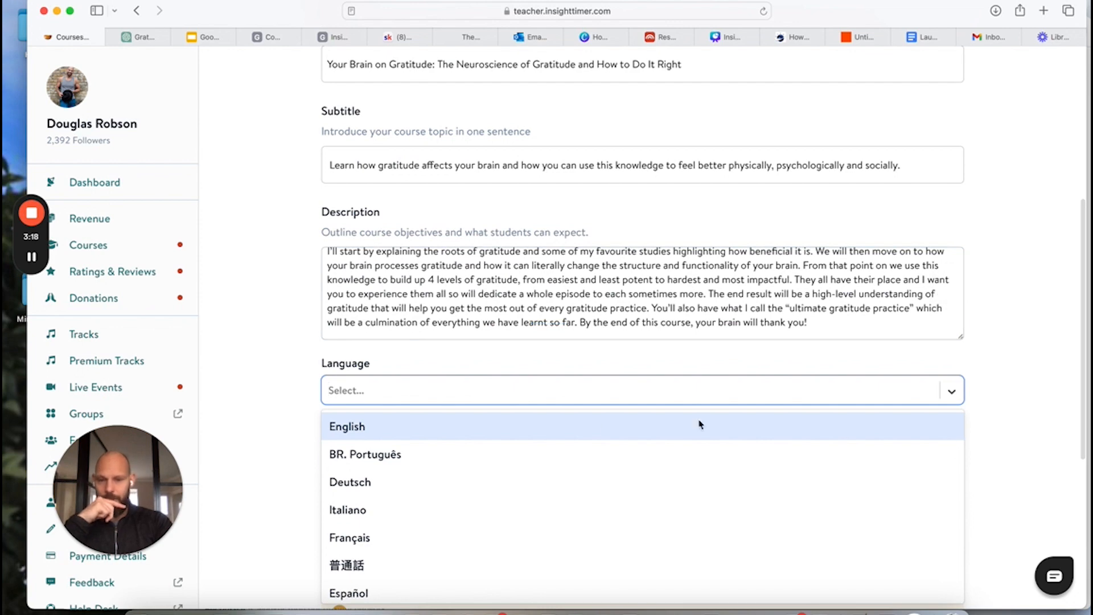
pyautogui.click(425, 430)
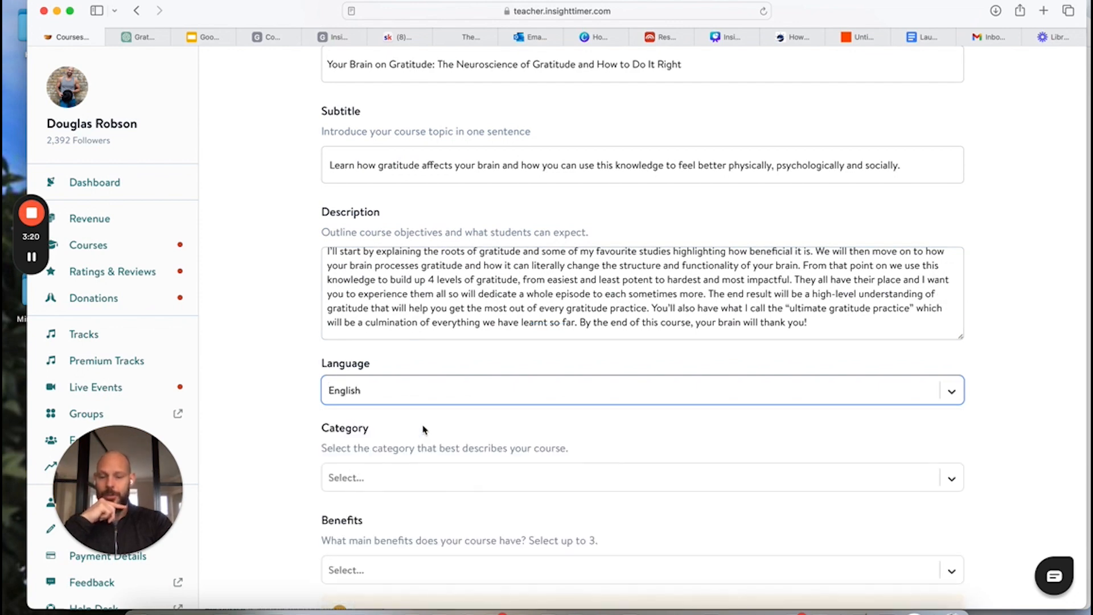
pyautogui.scroll(-3, 424, 430)
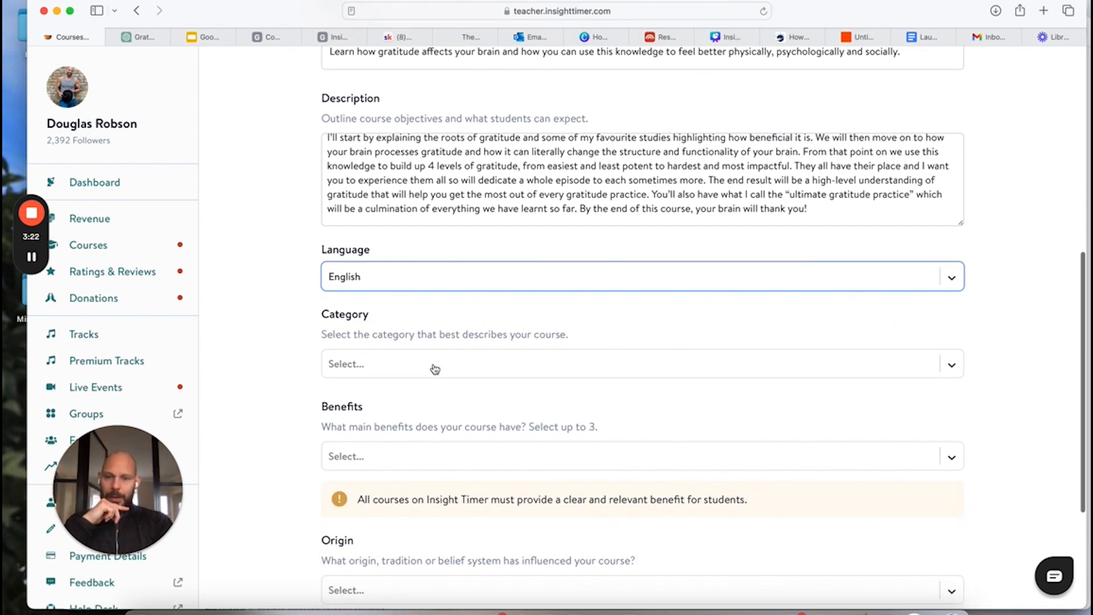
pyautogui.click(434, 369)
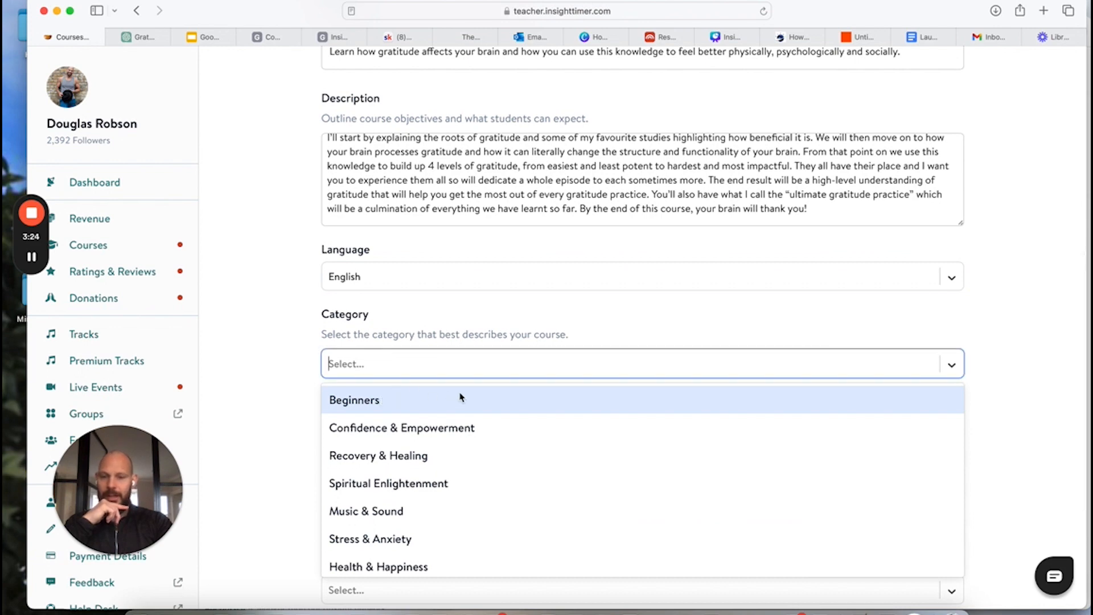
pyautogui.scroll(-2, 393, 482)
pyautogui.click(390, 515)
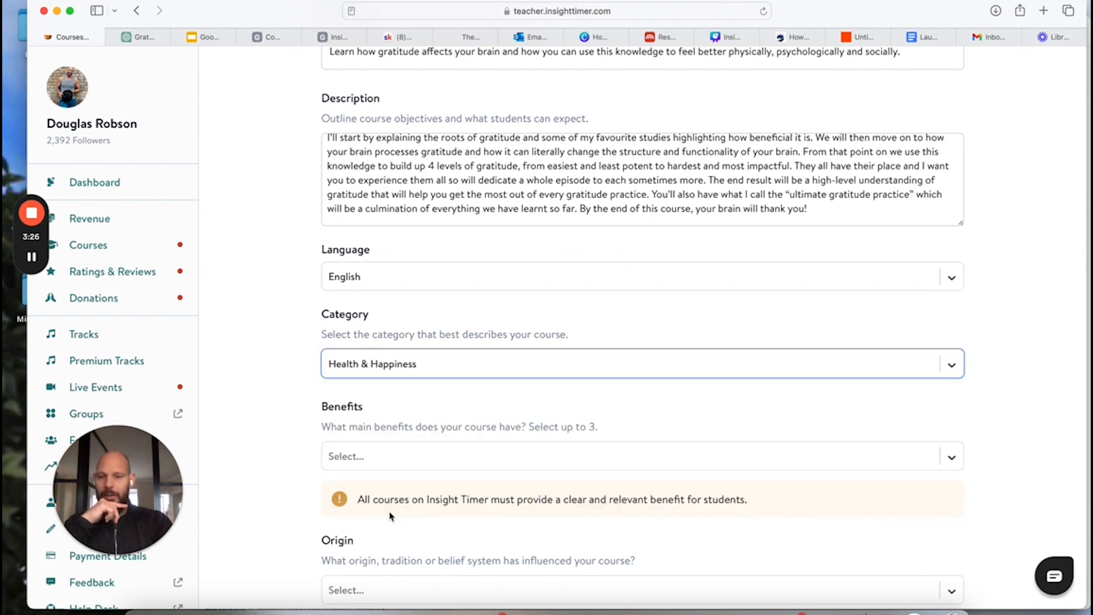
# - Choose Shared Experiences & Connection and Gratitude from the Relationships group as course benefits
pyautogui.scroll(-2, 483, 405)
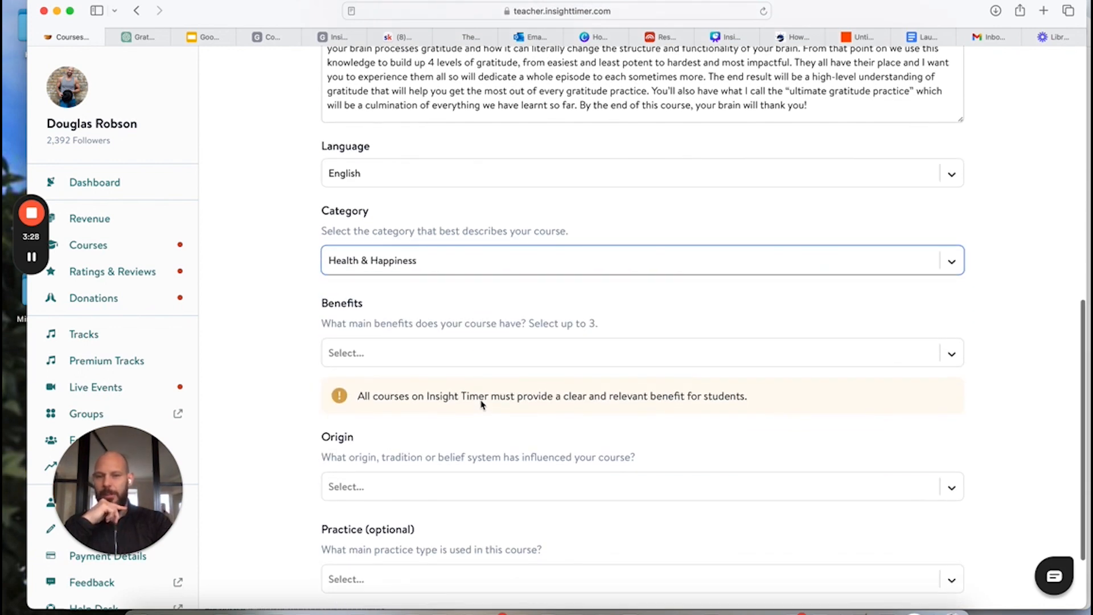
pyautogui.click(484, 359)
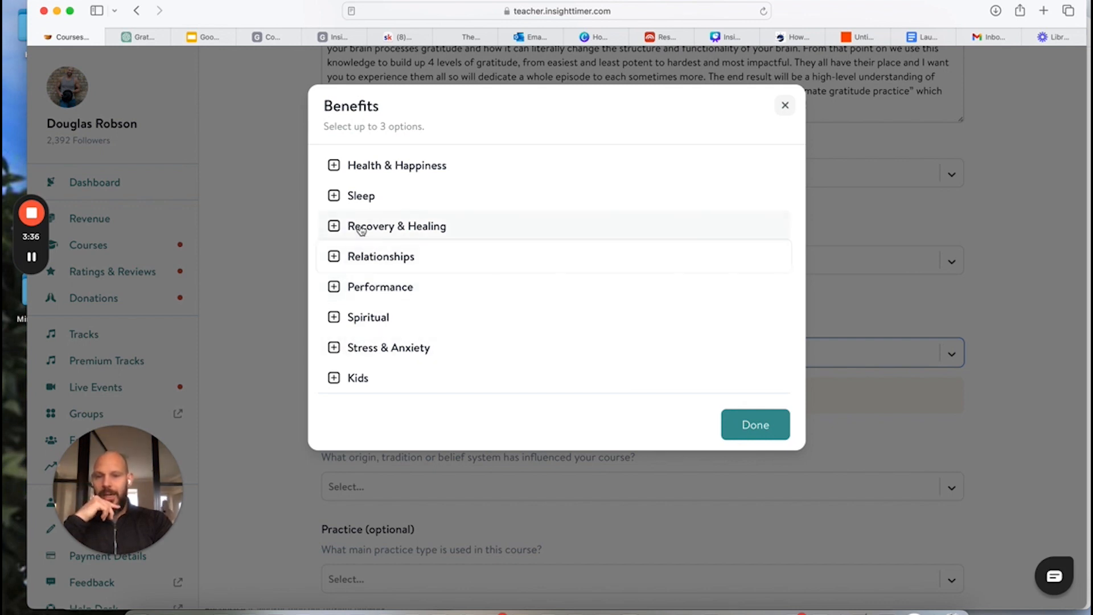
pyautogui.click(357, 252)
pyautogui.scroll(-2, 373, 304)
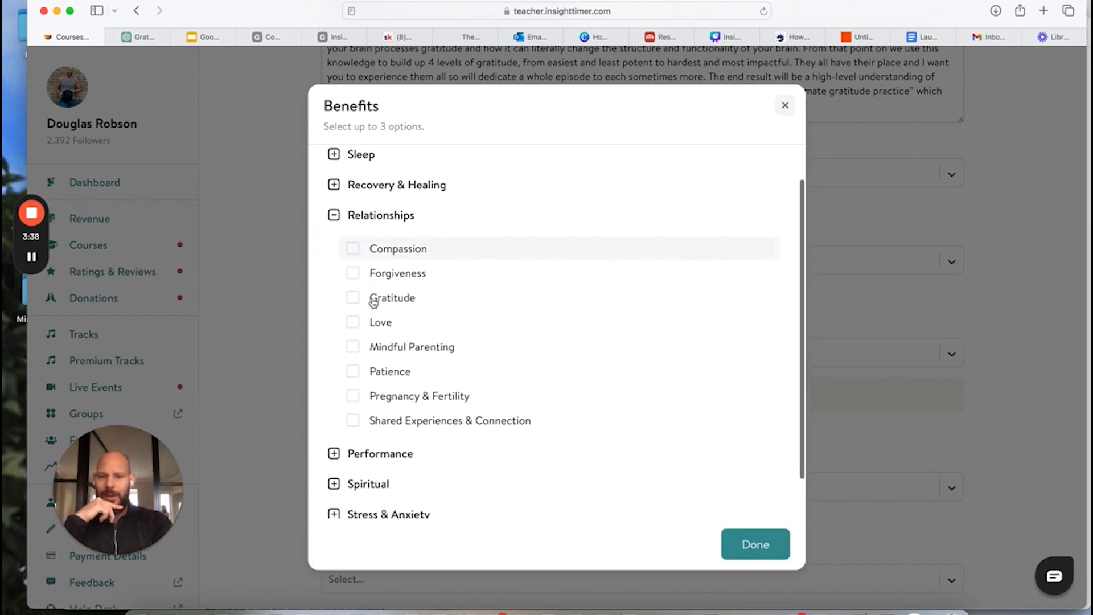
pyautogui.click(353, 407)
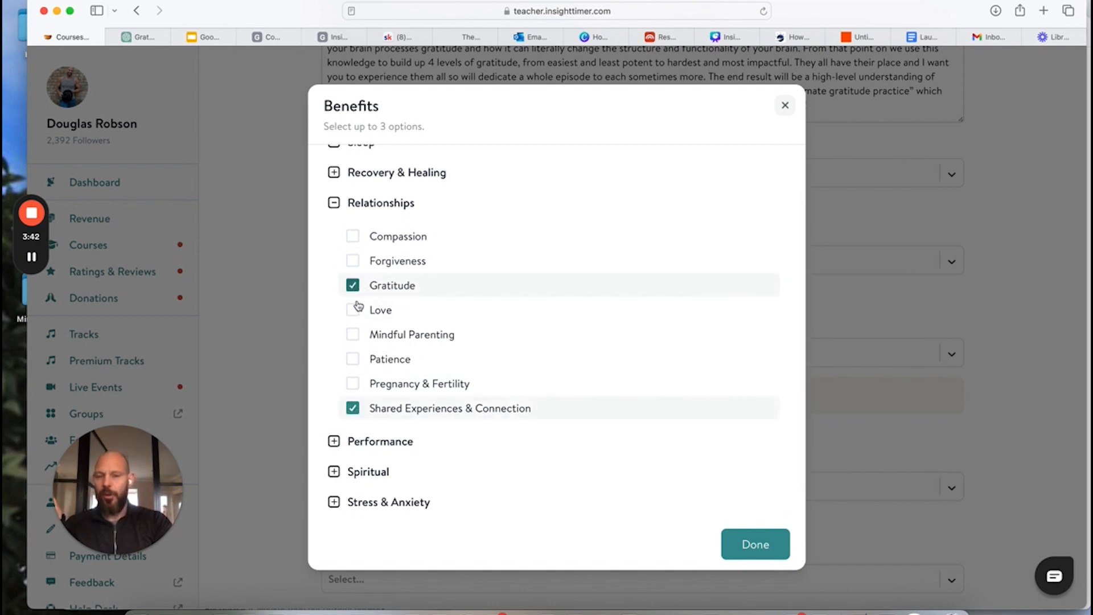
# - Add Managing Stress from the Stress & Anxiety group as the third benefit and confirm the selection
pyautogui.scroll(-2, 355, 342)
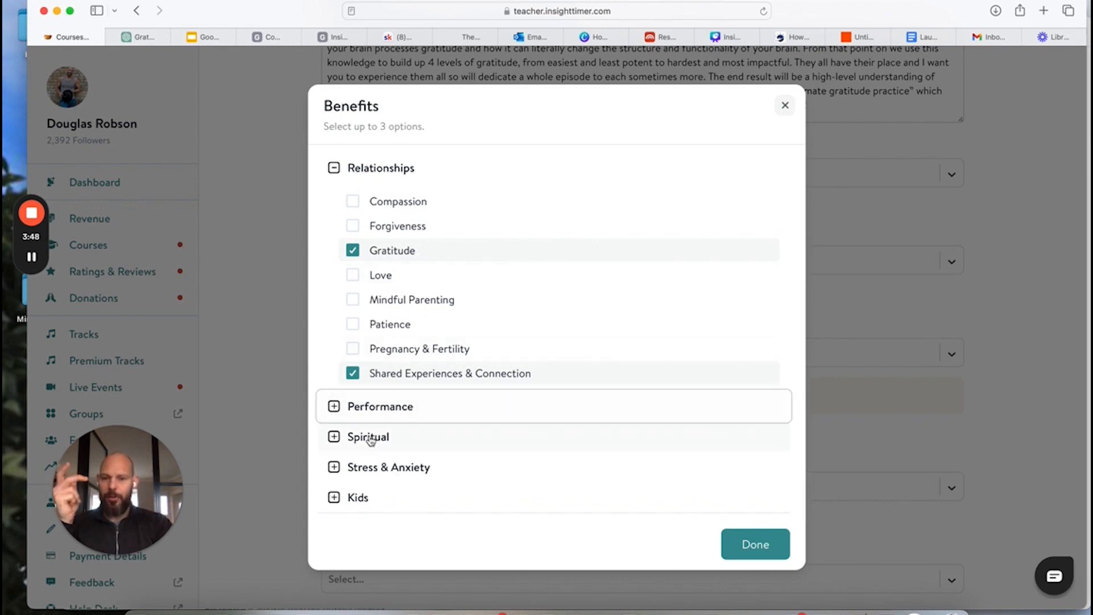
pyautogui.click(359, 468)
pyautogui.scroll(-5, 365, 455)
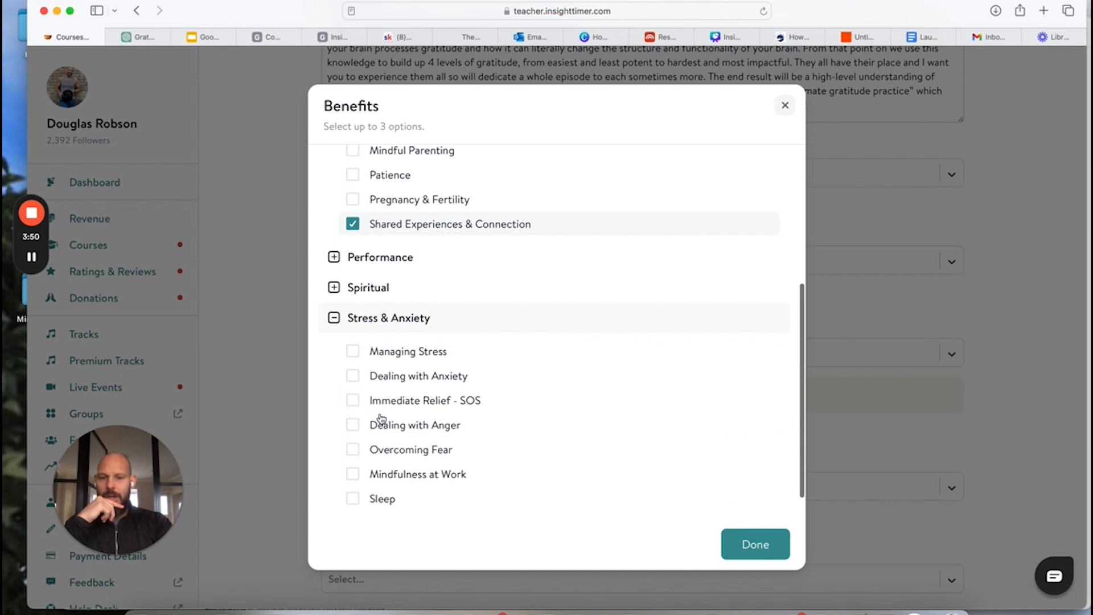
pyautogui.click(359, 361)
pyautogui.scroll(3, 383, 269)
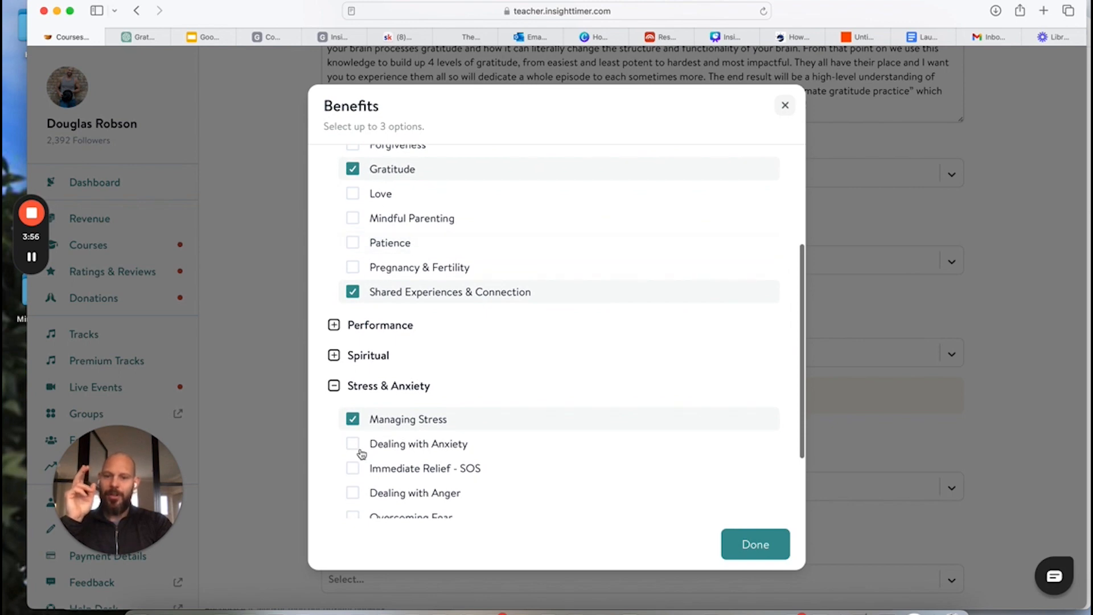
pyautogui.click(769, 548)
# - Set the course origin to Neuroscience from the Science group
pyautogui.scroll(-3, 602, 436)
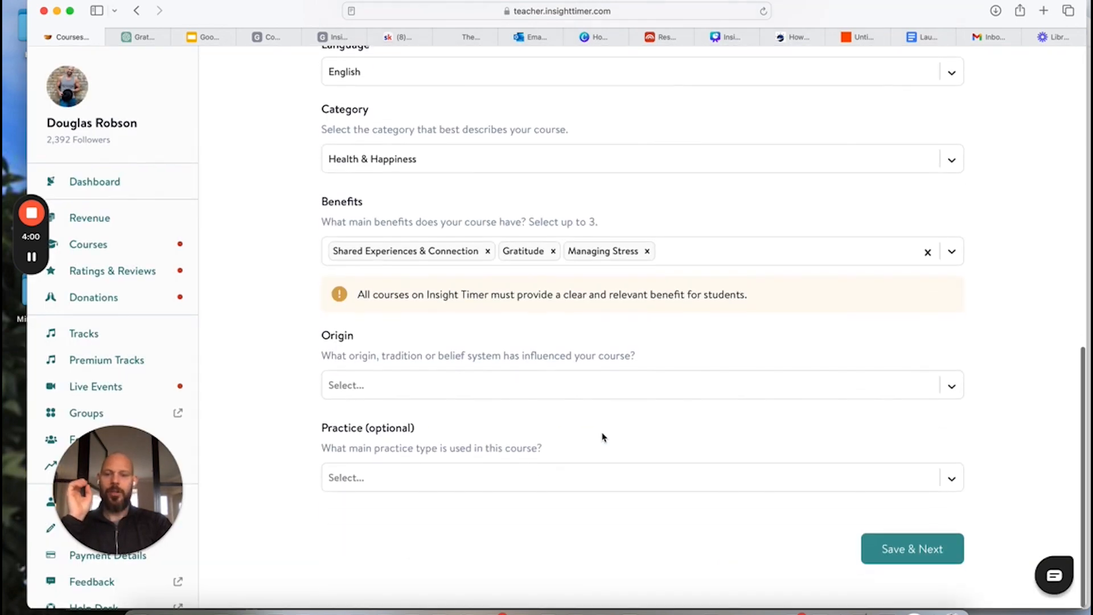
pyautogui.click(531, 397)
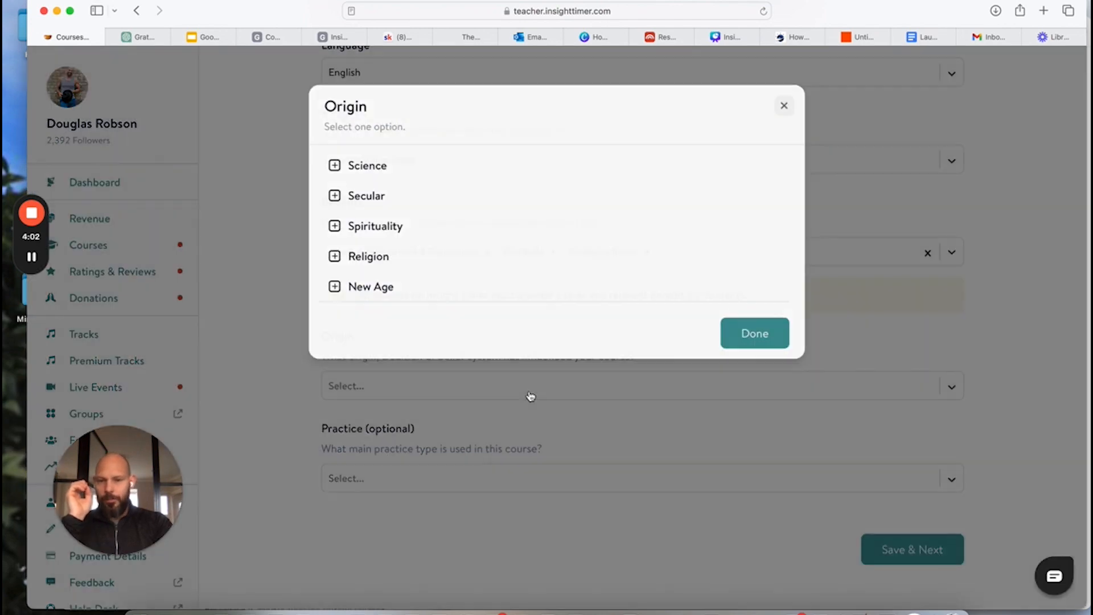
pyautogui.click(346, 170)
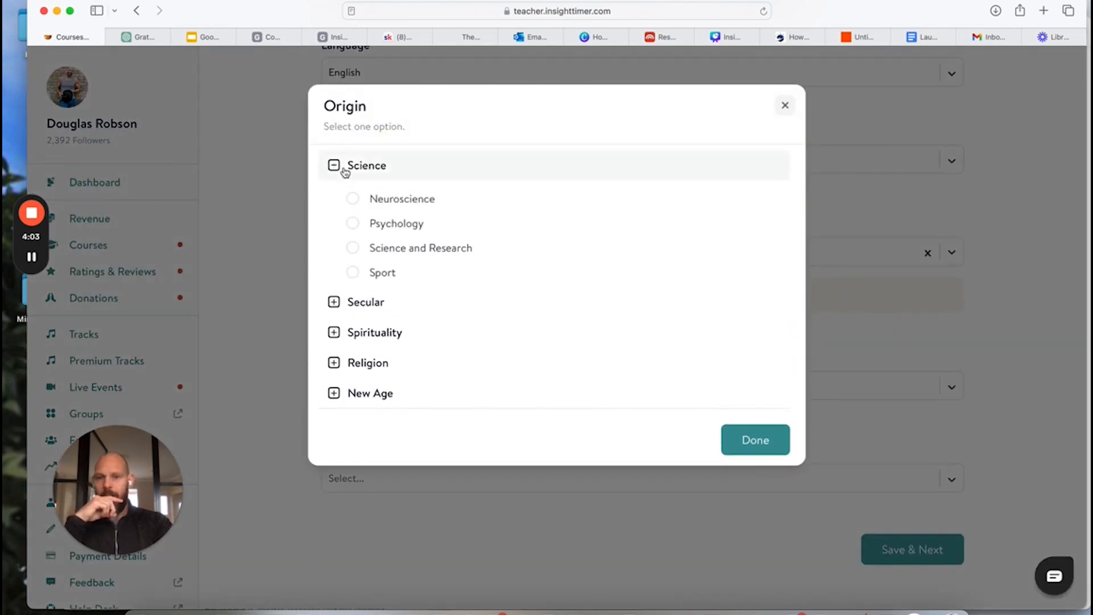
pyautogui.click(381, 206)
pyautogui.click(766, 447)
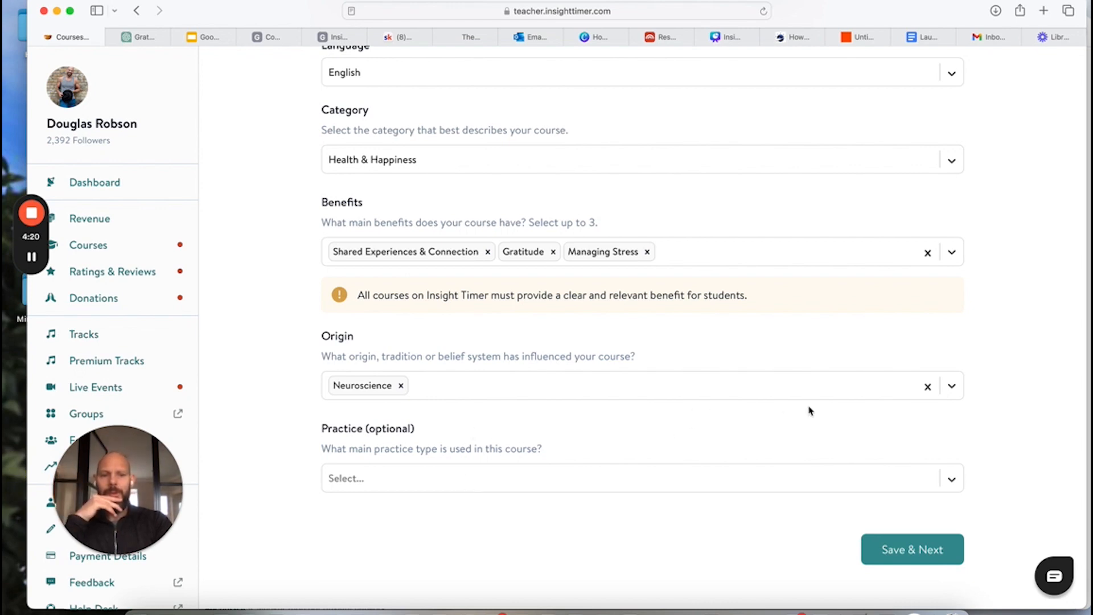
# - Look at the Secular options for the course origin and at the available practice types
pyautogui.click(945, 388)
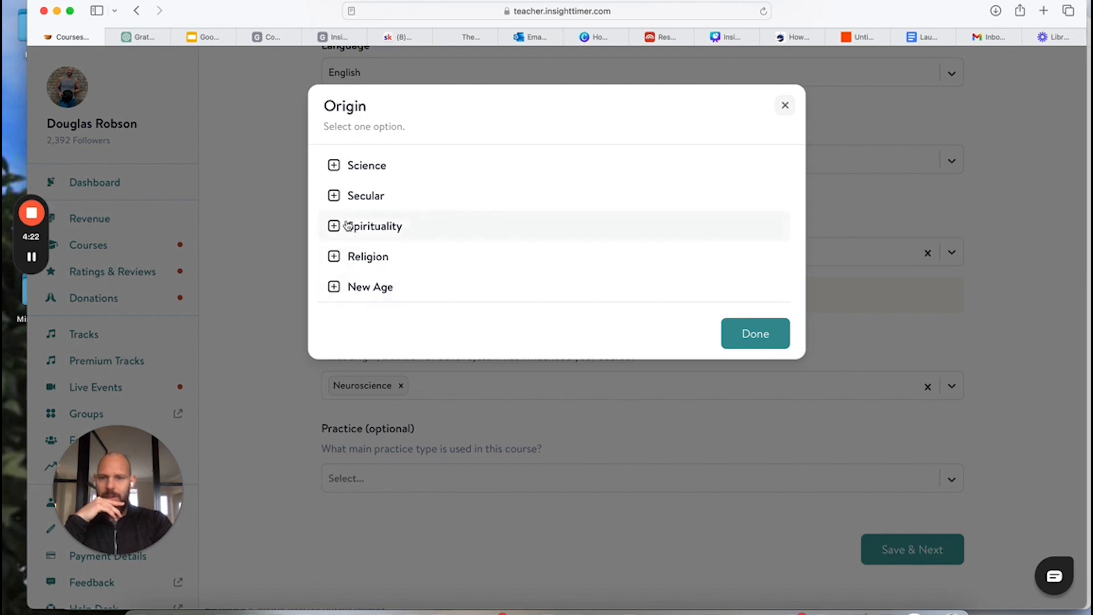
pyautogui.click(335, 196)
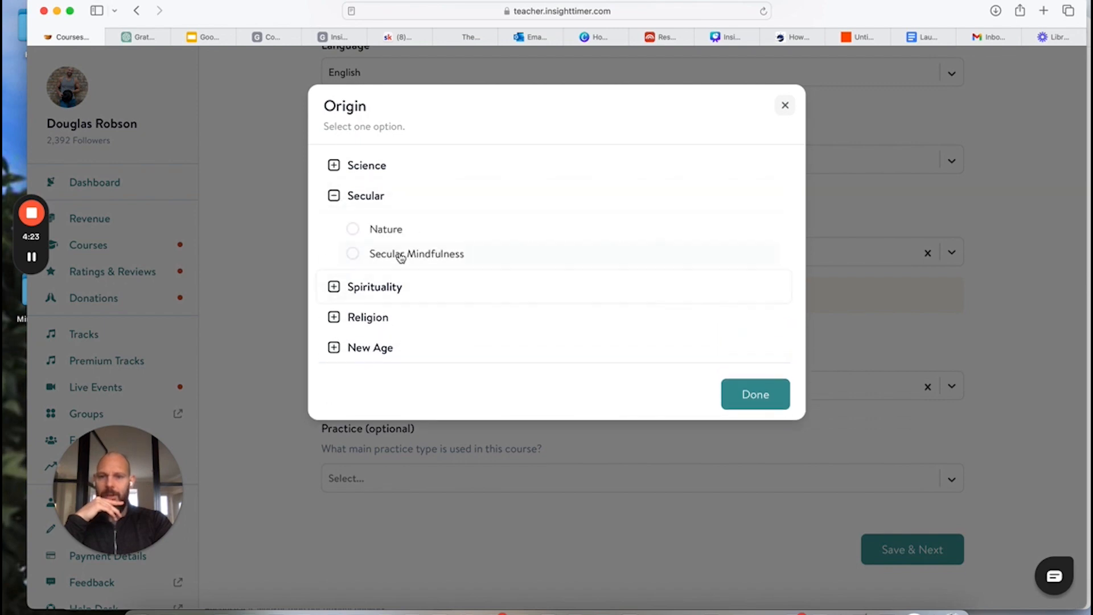
pyautogui.click(931, 323)
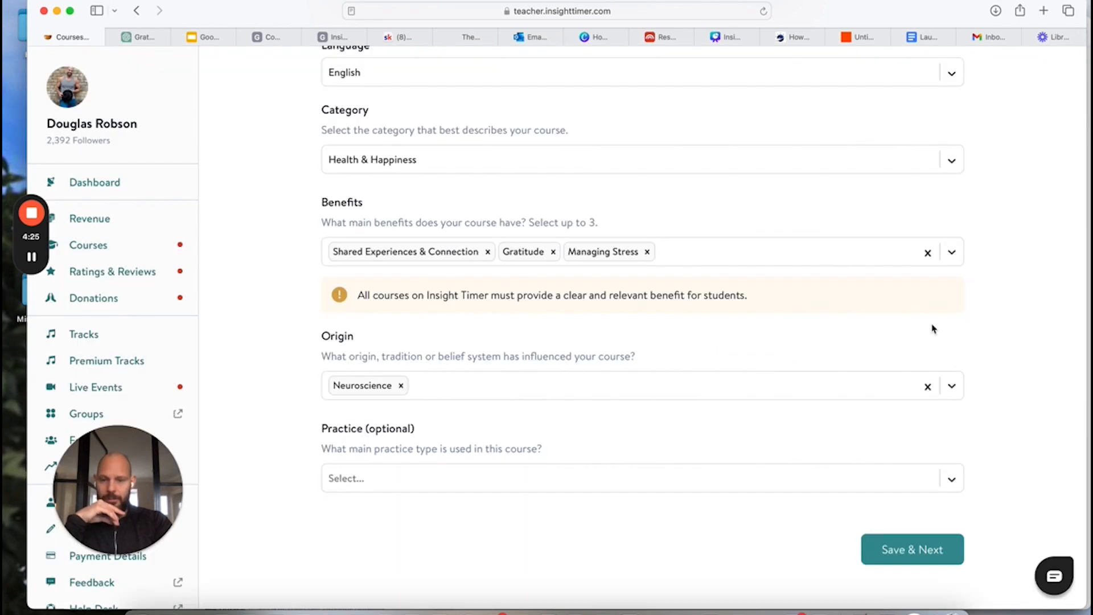
pyautogui.click(490, 481)
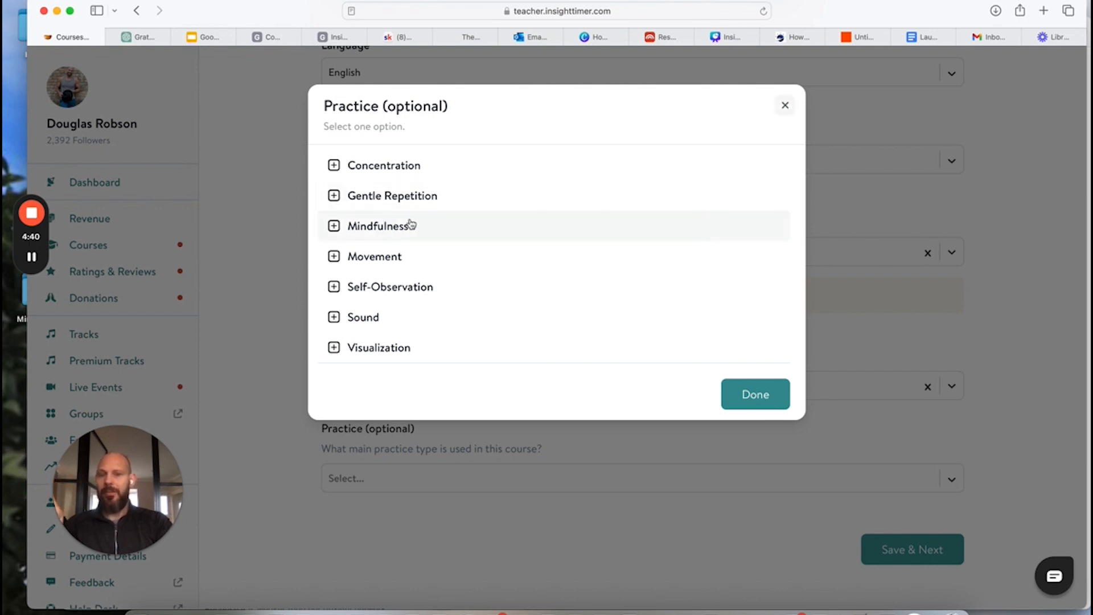
pyautogui.click(787, 107)
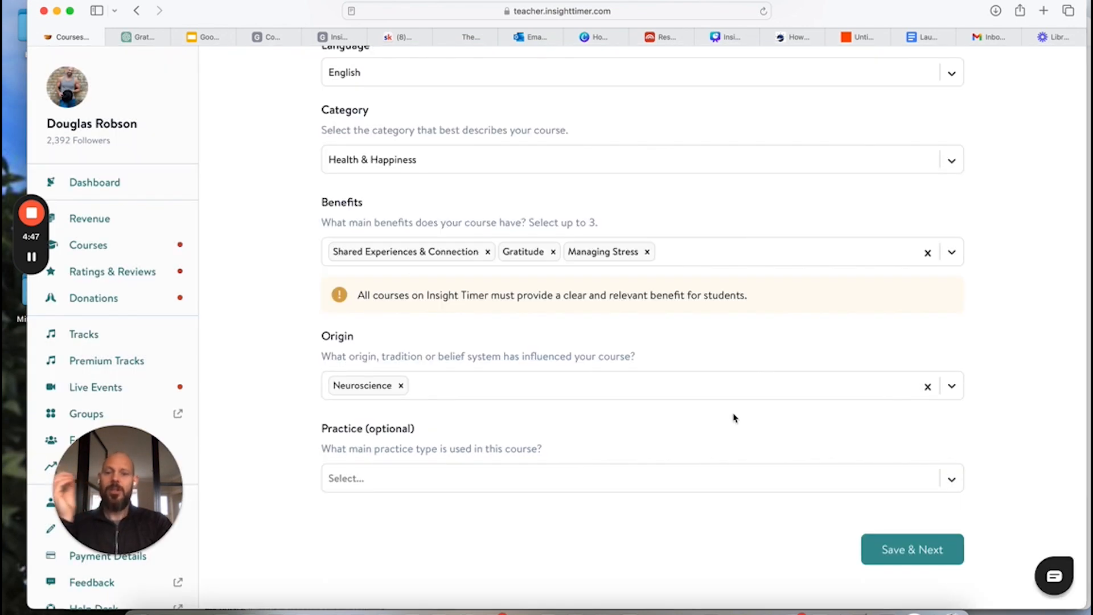
# - Save the course details and upload the teacher's portrait photo from the Premium Meditations folder as the course image
pyautogui.click(895, 547)
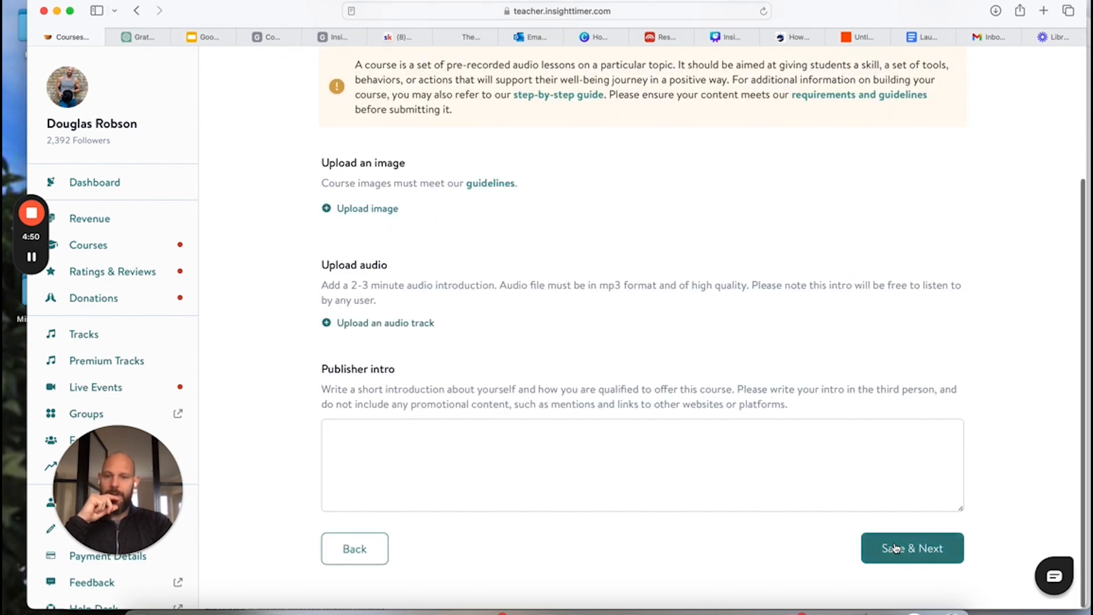
pyautogui.scroll(3, 419, 238)
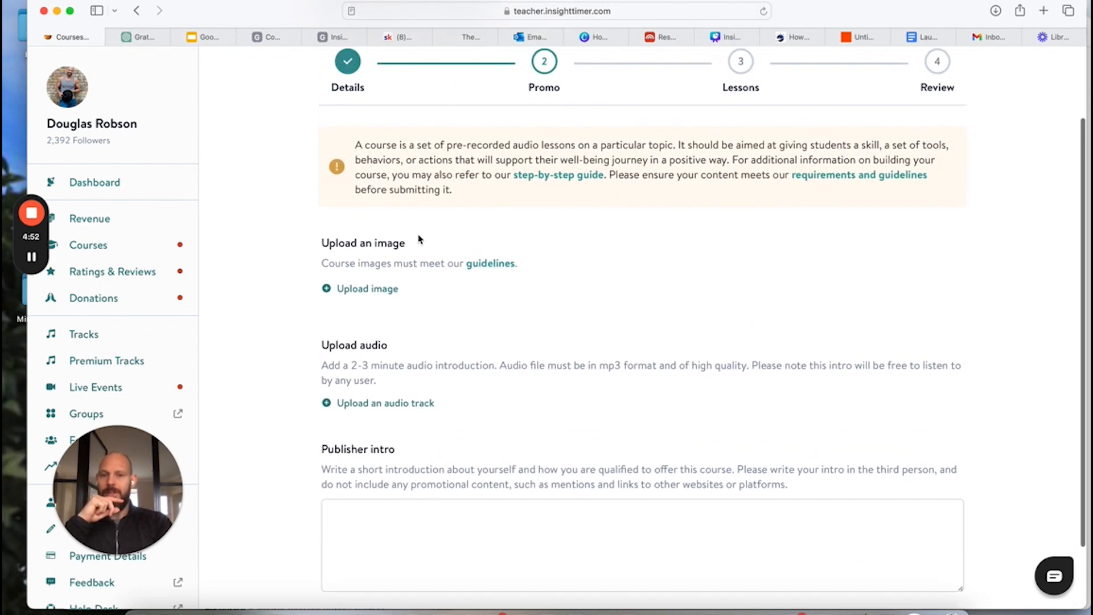
pyautogui.click(382, 348)
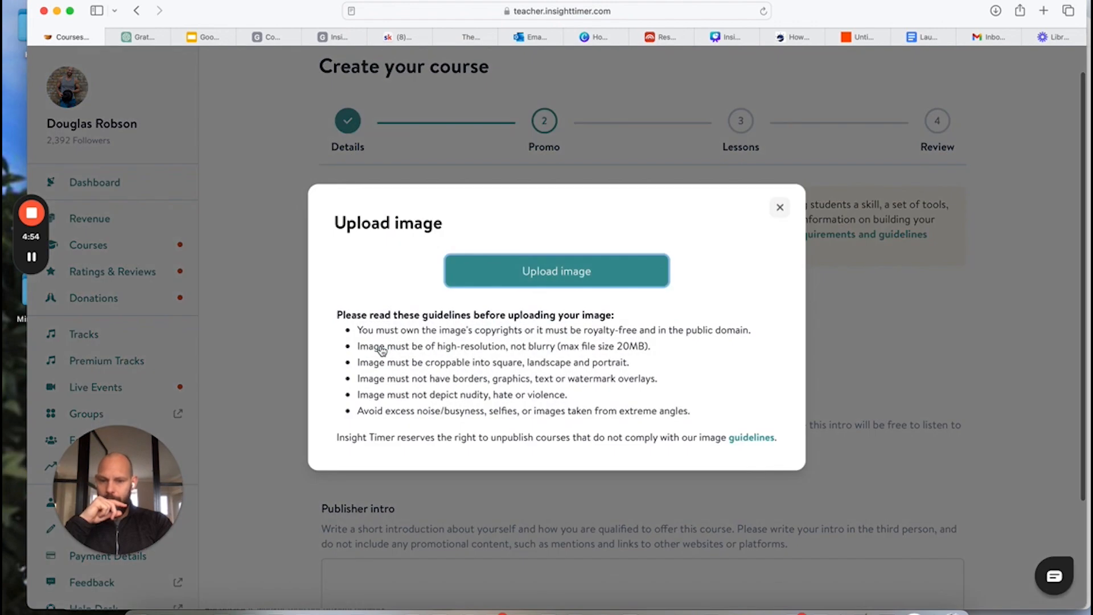
pyautogui.click(587, 277)
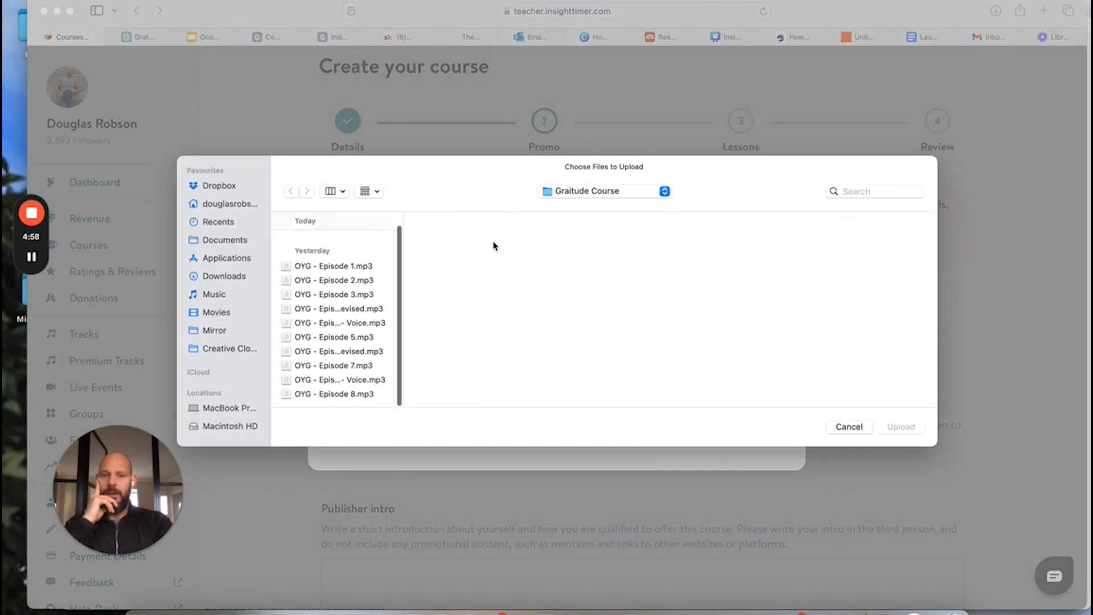
pyautogui.click(663, 191)
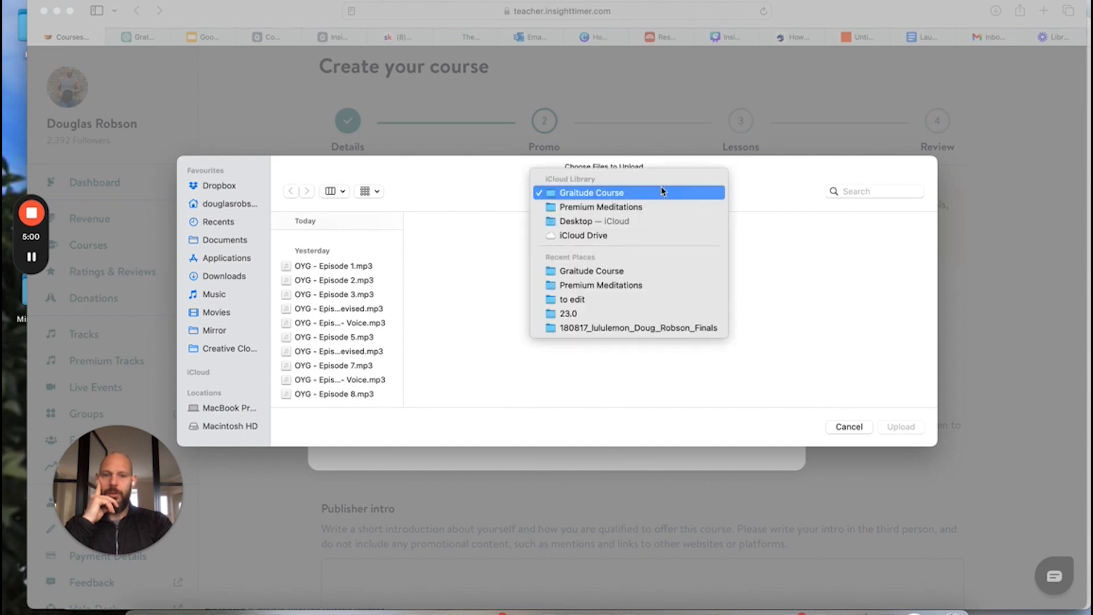
pyautogui.click(639, 208)
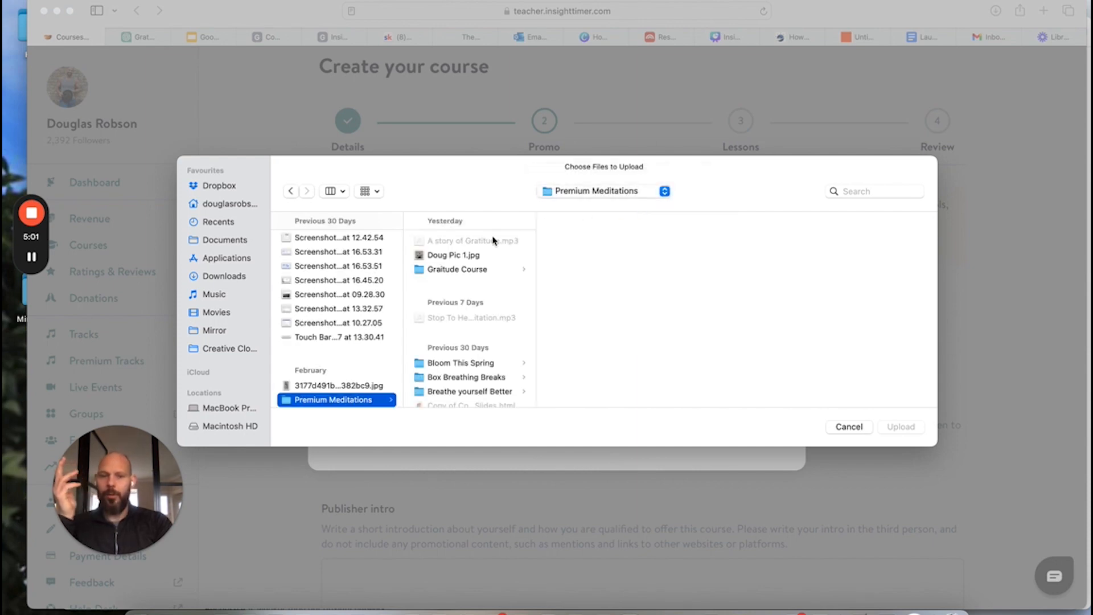
pyautogui.click(452, 256)
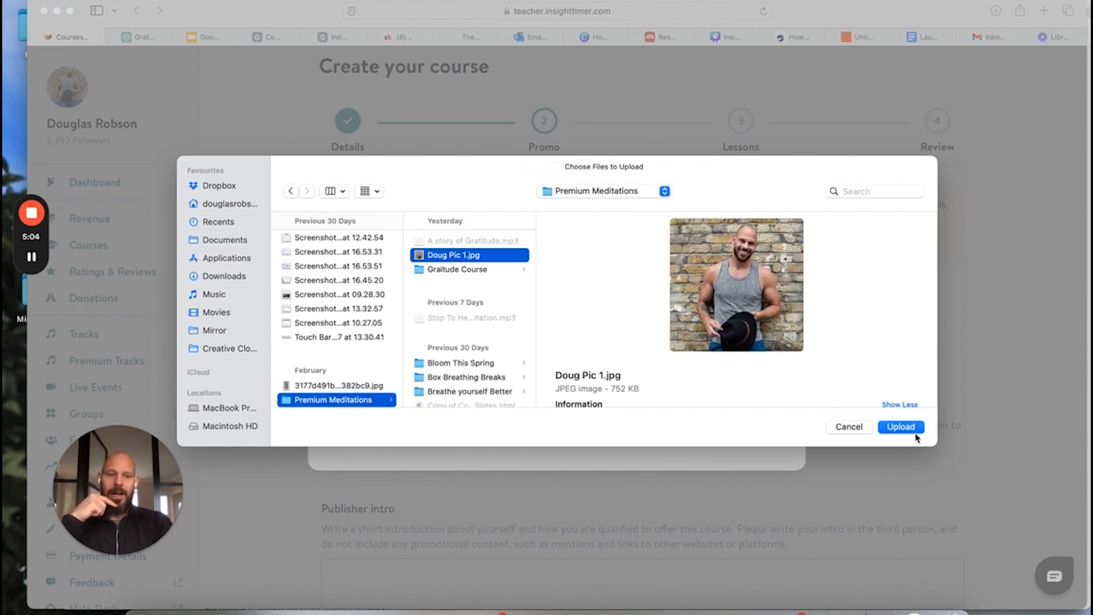
pyautogui.click(913, 430)
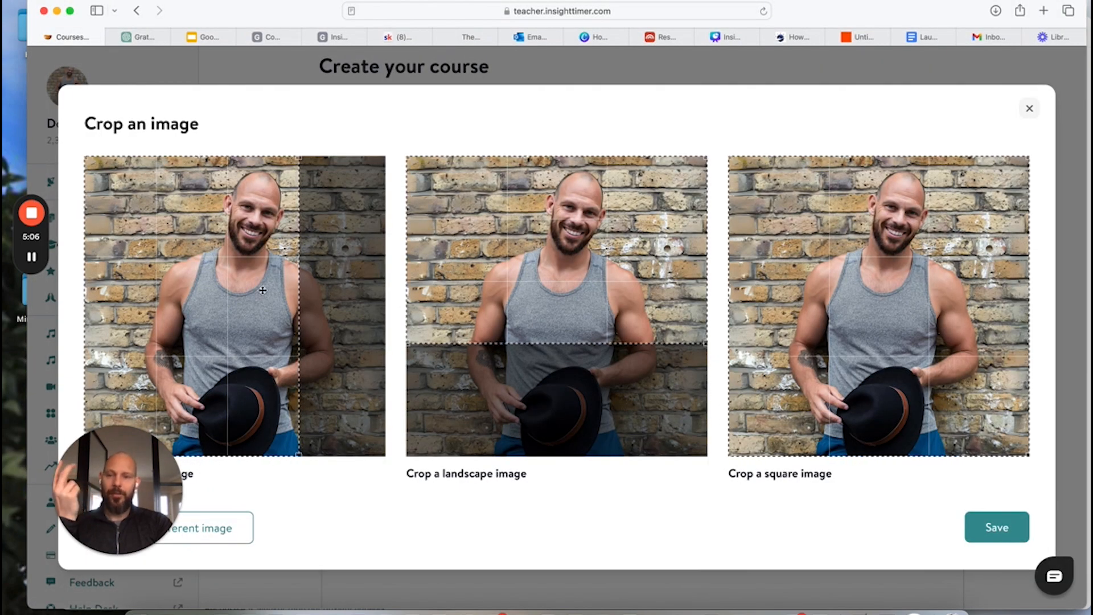
# - Centre the portrait-format crop on the man in the photo and save the cropped course images
pyautogui.moveTo(263, 291); pyautogui.dragTo(321, 286)
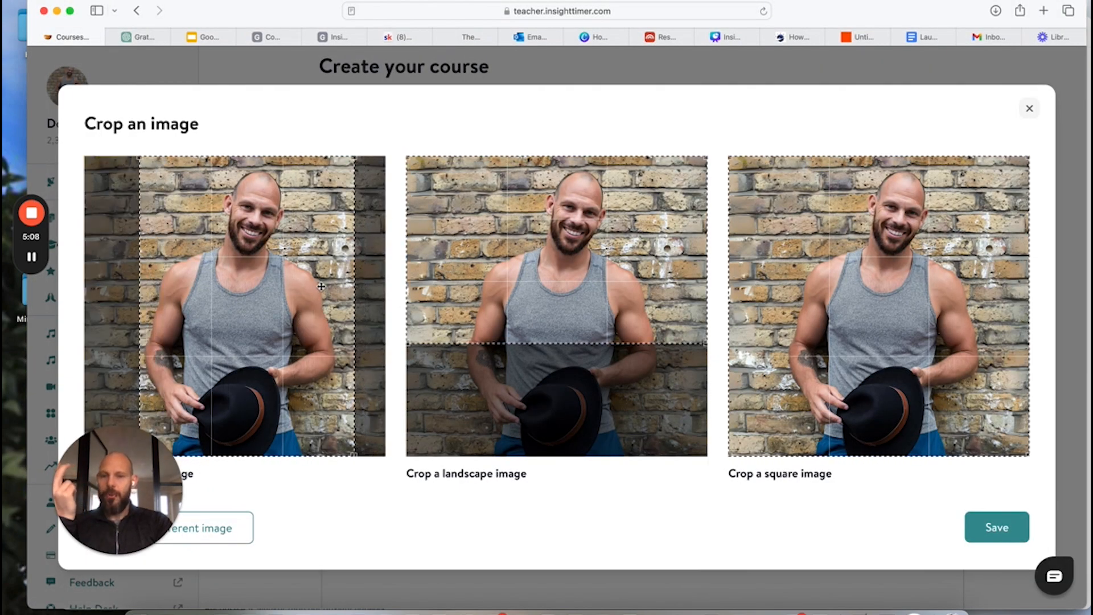
pyautogui.click(995, 524)
pyautogui.scroll(-2, 995, 524)
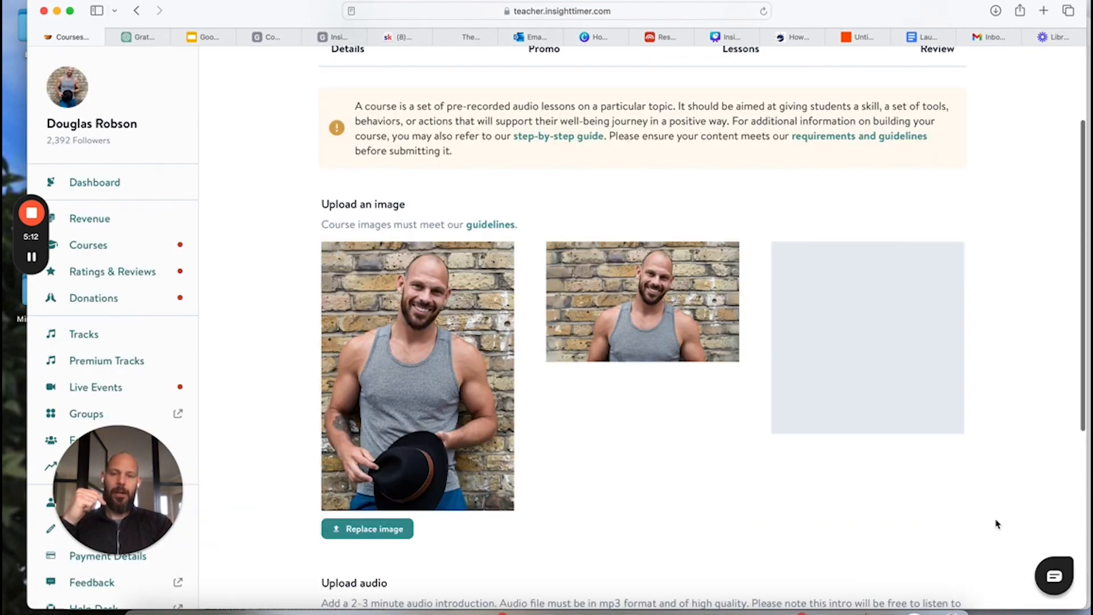
pyautogui.scroll(-1, 675, 461)
pyautogui.scroll(-2, 675, 461)
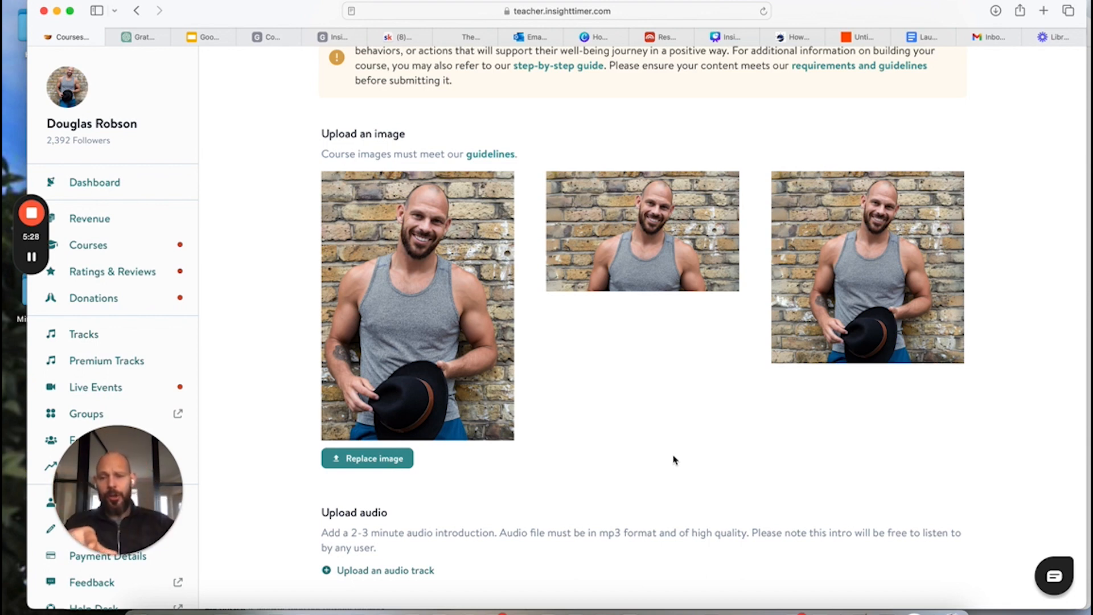
# - Upload Gratitude Intro-_1.mp3 from the Graitude Course folder as the course's audio introduction
pyautogui.scroll(-5, 674, 460)
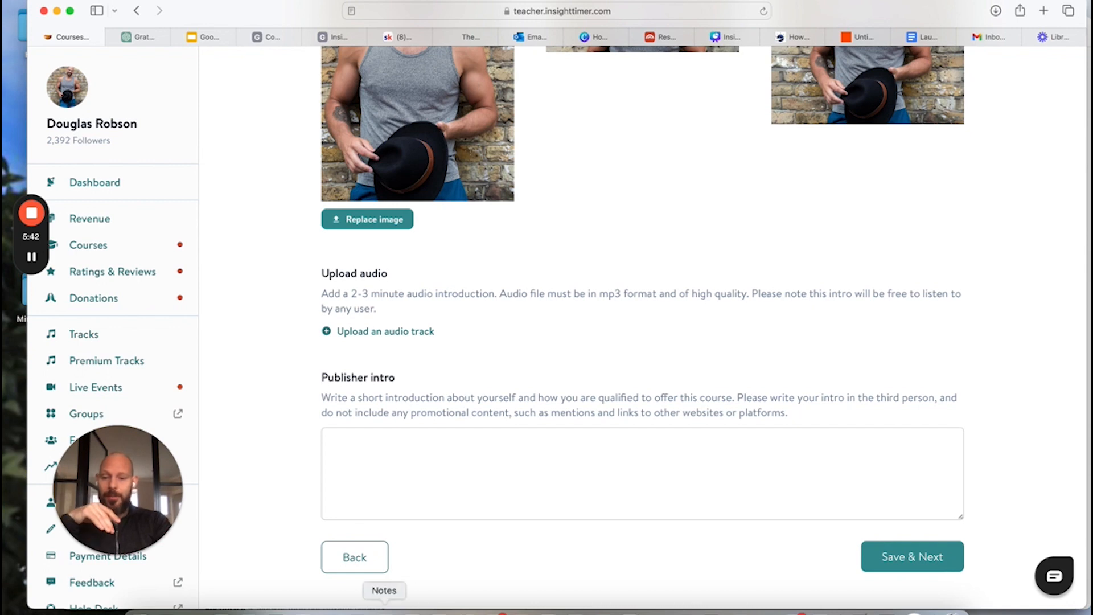
pyautogui.click(384, 608)
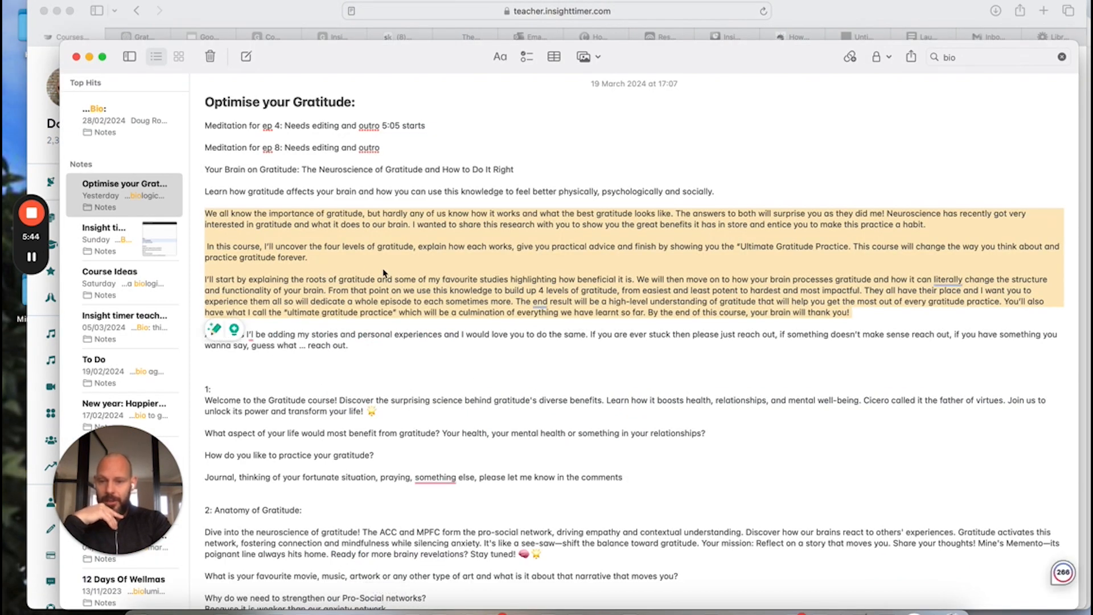
pyautogui.click(256, 24)
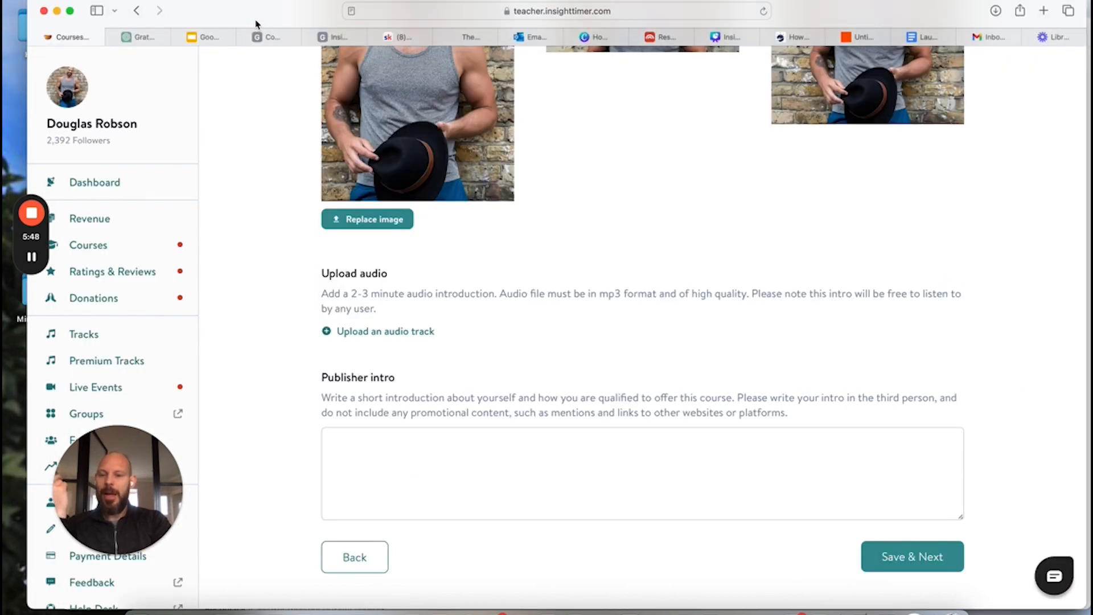
pyautogui.click(369, 332)
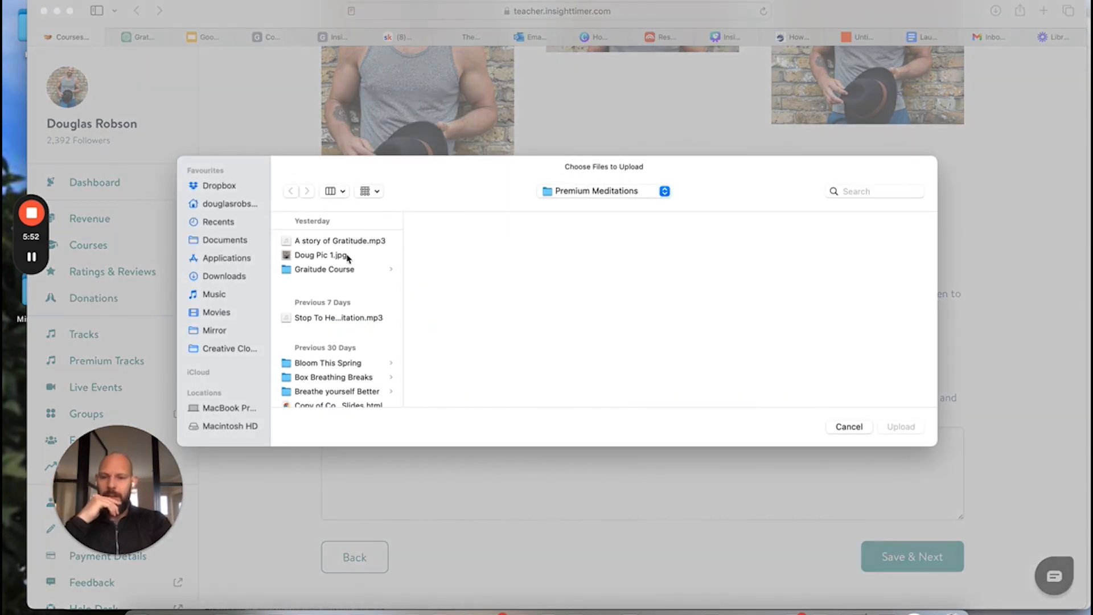
pyautogui.scroll(-2, 340, 345)
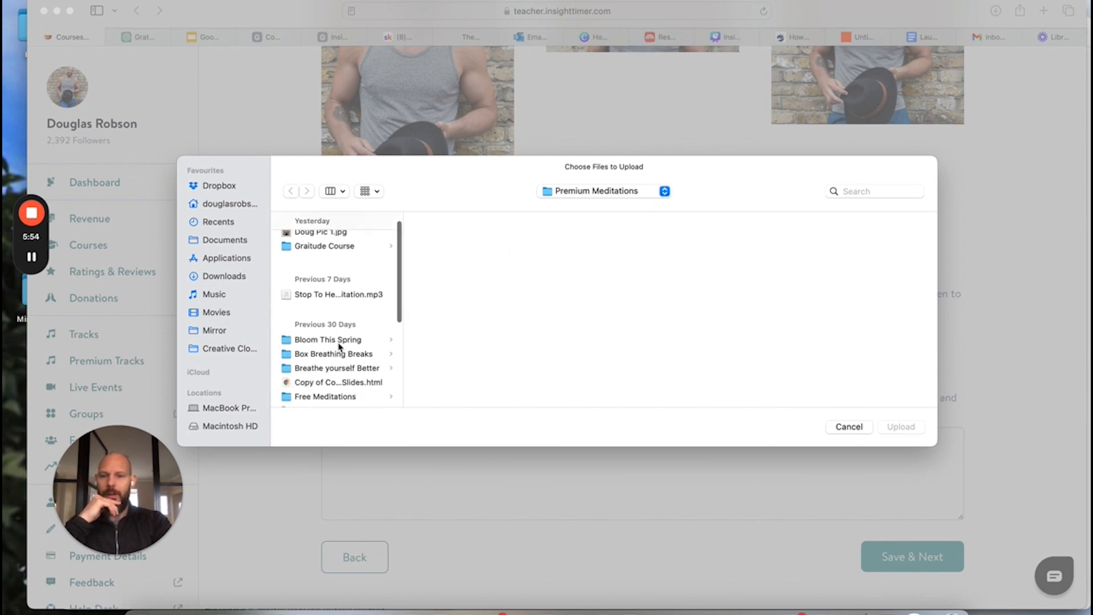
pyautogui.scroll(1, 340, 345)
pyautogui.click(335, 250)
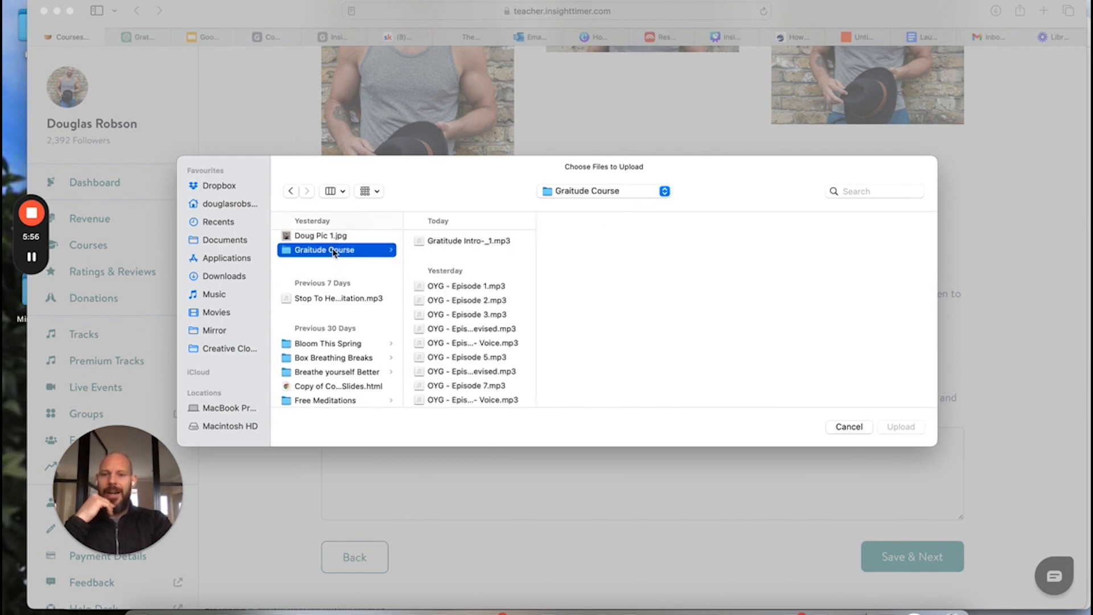
pyautogui.click(480, 241)
pyautogui.click(902, 428)
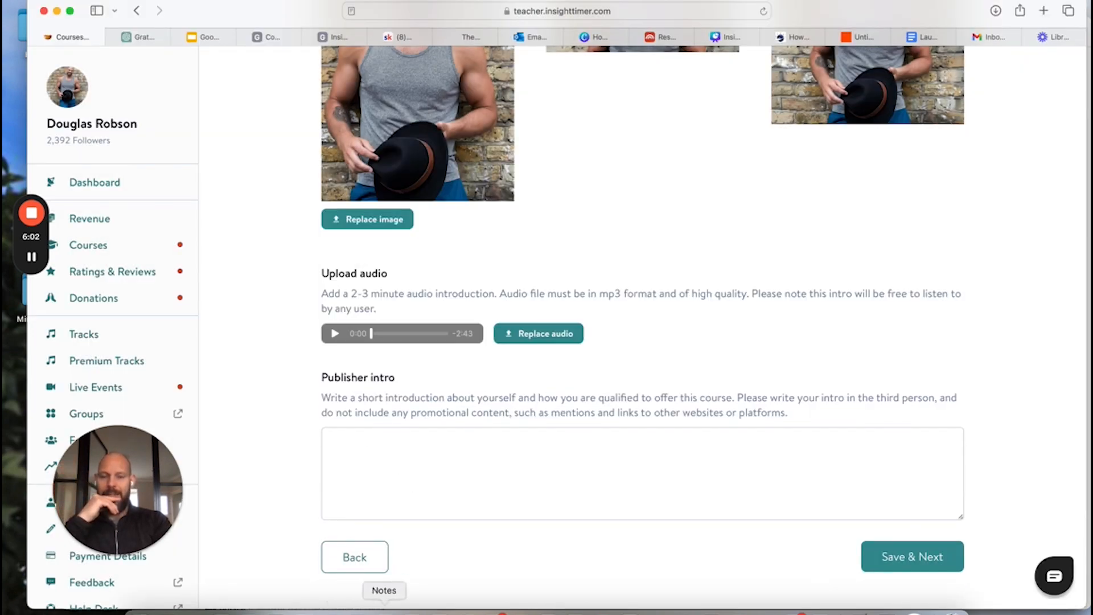
# - Switch to Notes, open the Publisher Bio note and copy its first paragraph
pyautogui.click(384, 610)
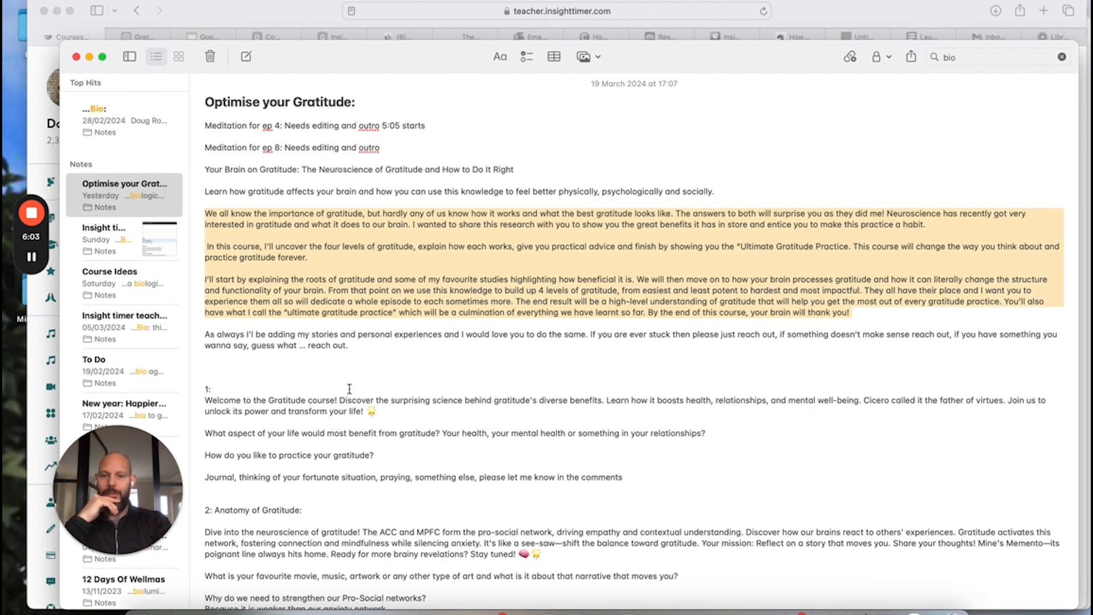
pyautogui.click(1020, 55)
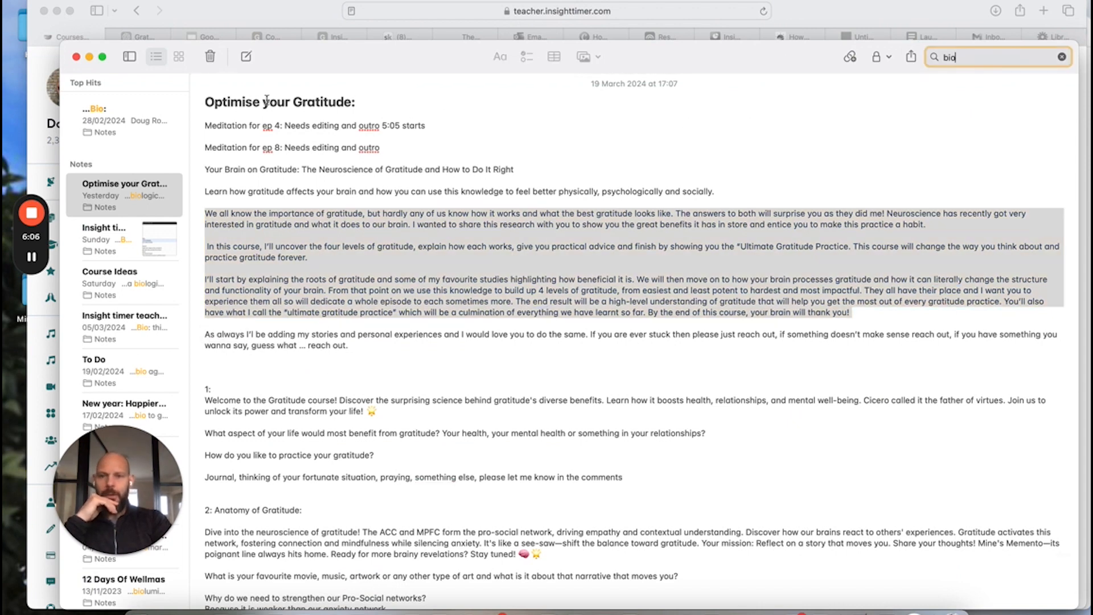
pyautogui.click(114, 134)
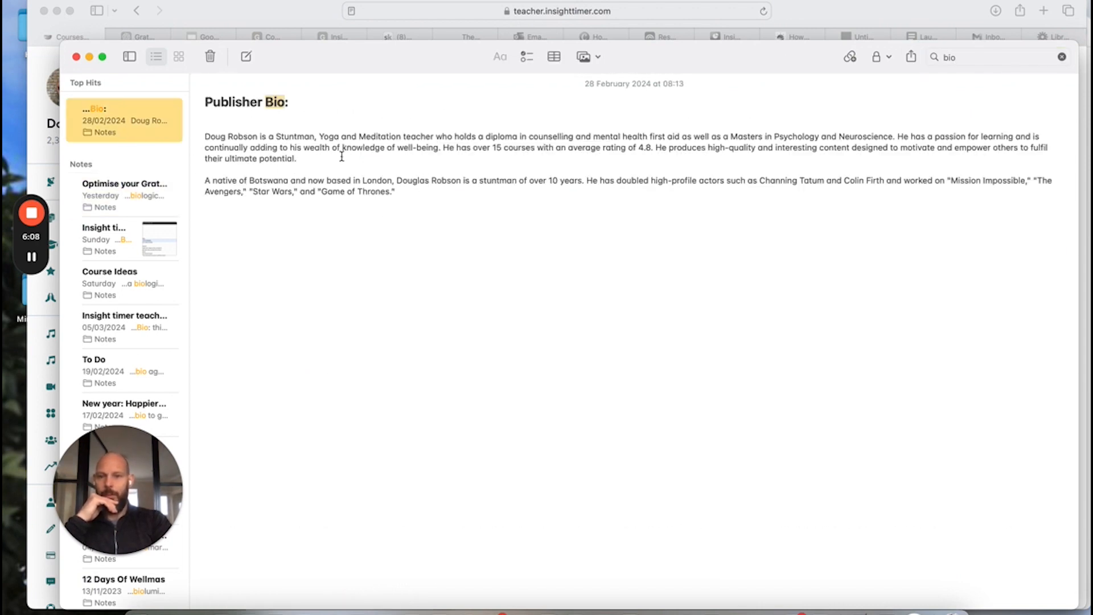
pyautogui.moveTo(342, 156); pyautogui.dragTo(181, 136)
pyautogui.press('super+c')
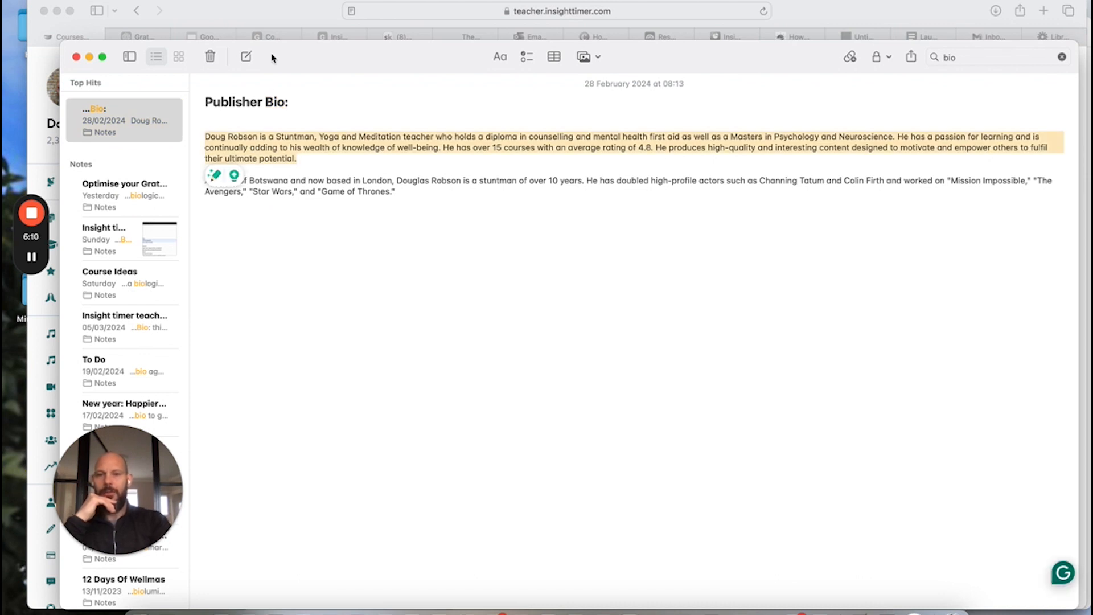
# - Paste the copied bio paragraph as the course's publisher intro on Insight Timer and save the promo section
pyautogui.click(302, 23)
pyautogui.click(373, 450)
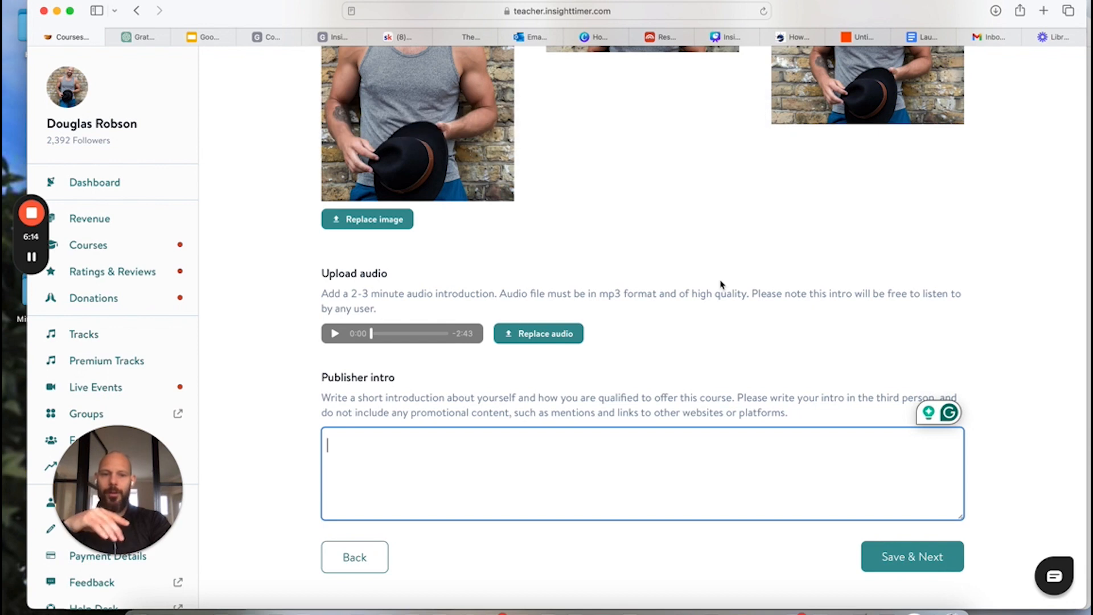
pyautogui.press('super+v')
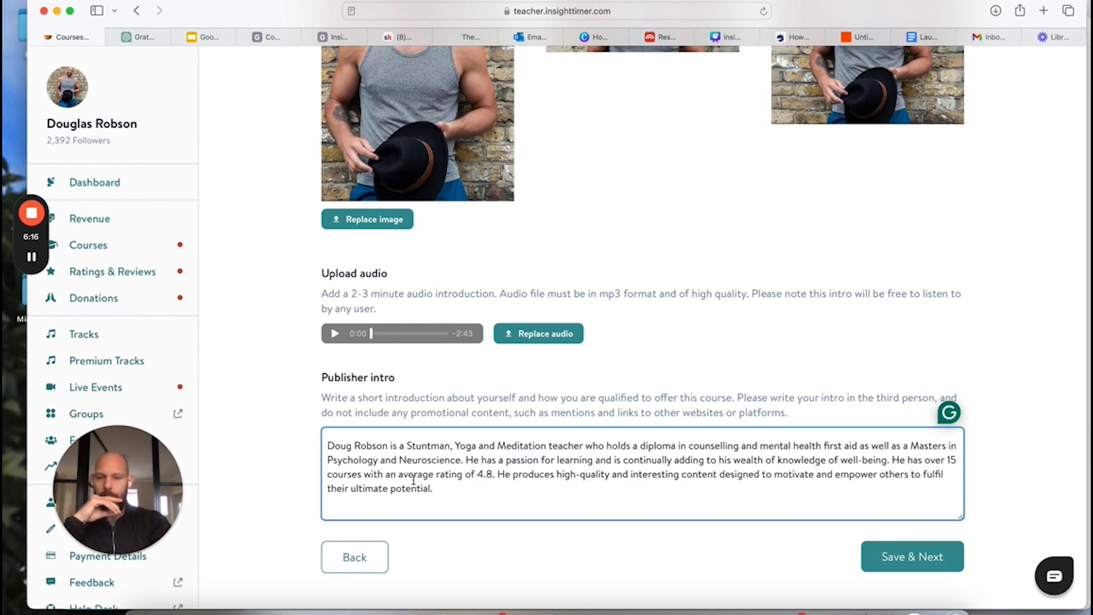
pyautogui.click(891, 554)
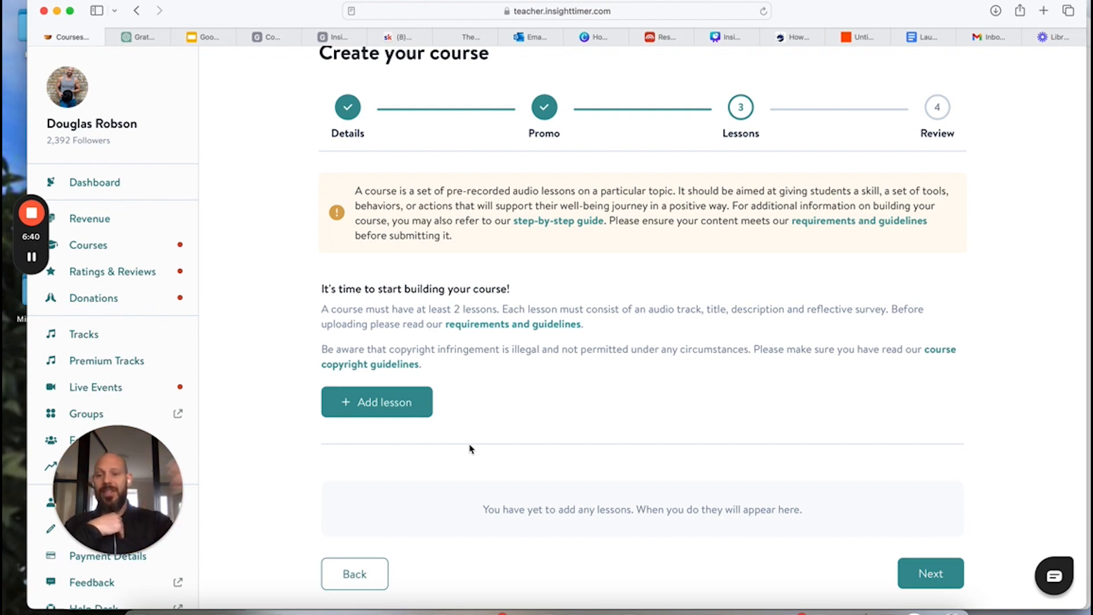
# - Add a first lesson to the course and upload OYG - Episode 1.mp3 from the Graitude Course folder as its audio
pyautogui.click(400, 404)
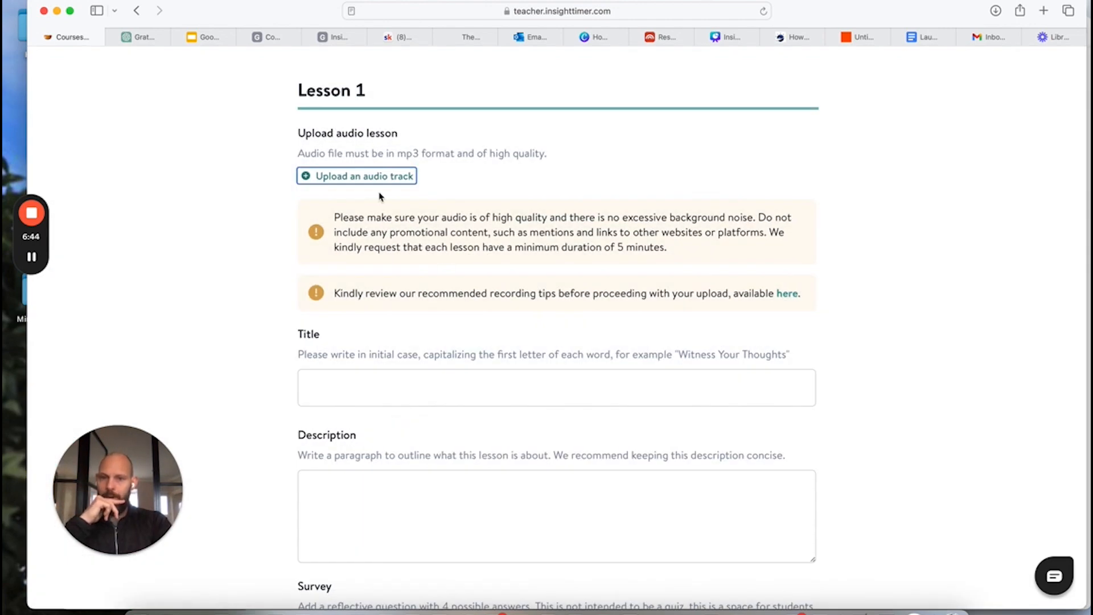
pyautogui.click(356, 176)
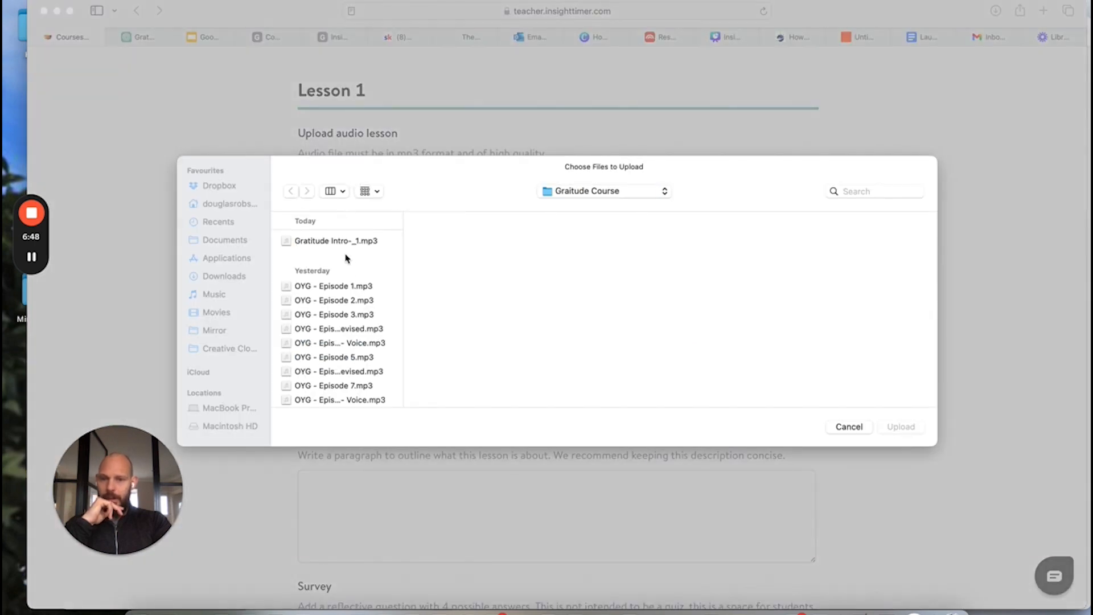
pyautogui.click(351, 286)
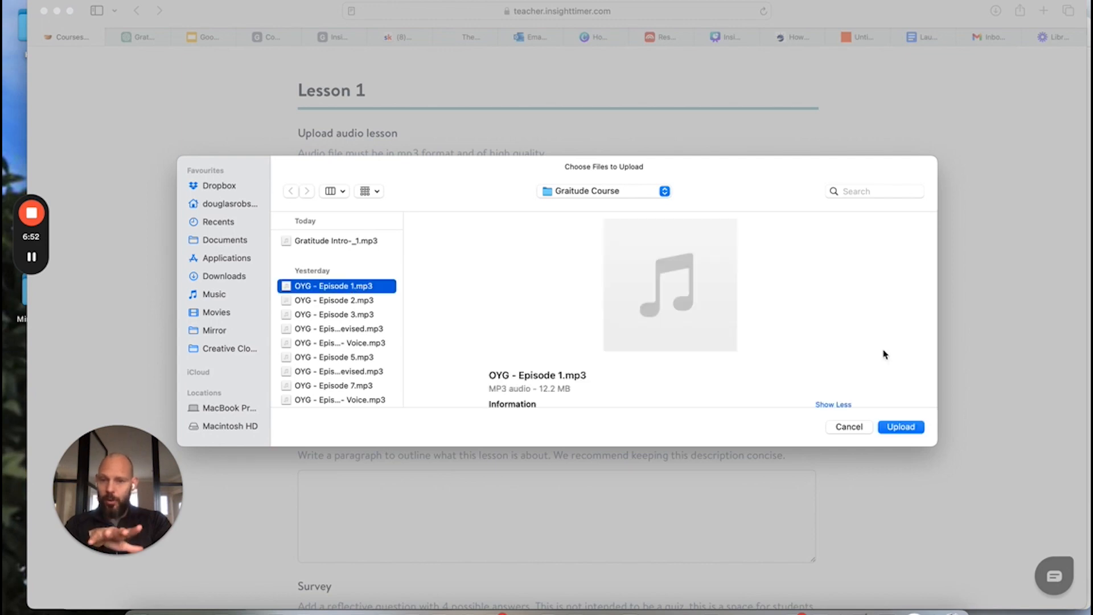
pyautogui.click(906, 428)
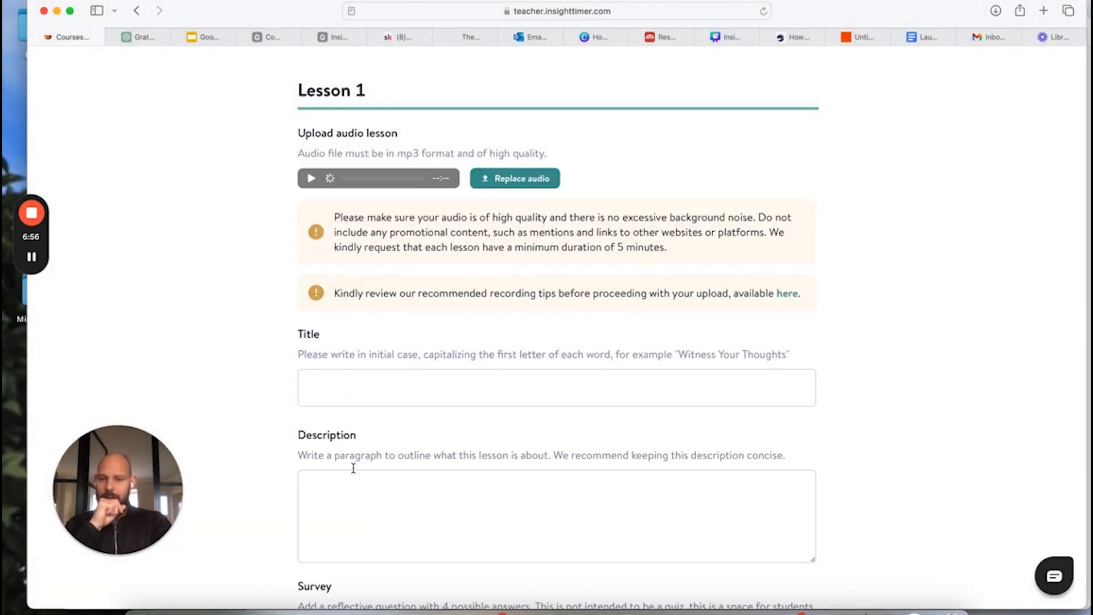
# - Copy the episode 1 welcome paragraph from the Optimise your Gratitude note in Notes and paste it as Lesson 1's description
pyautogui.click(384, 612)
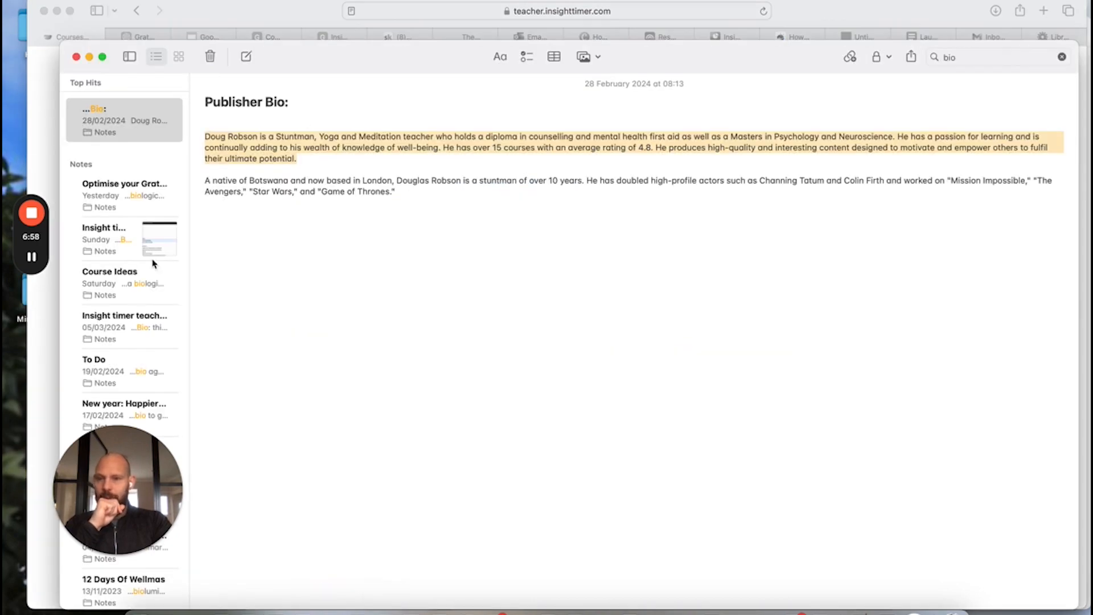
pyautogui.click(142, 212)
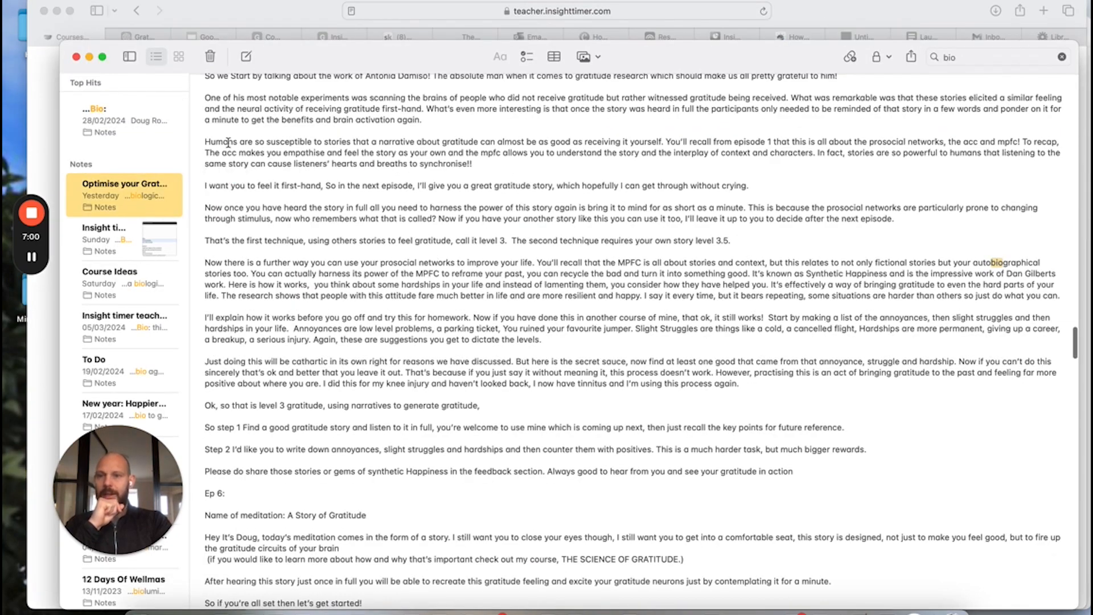
pyautogui.scroll(-1, 410, 355)
pyautogui.scroll(20, 411, 354)
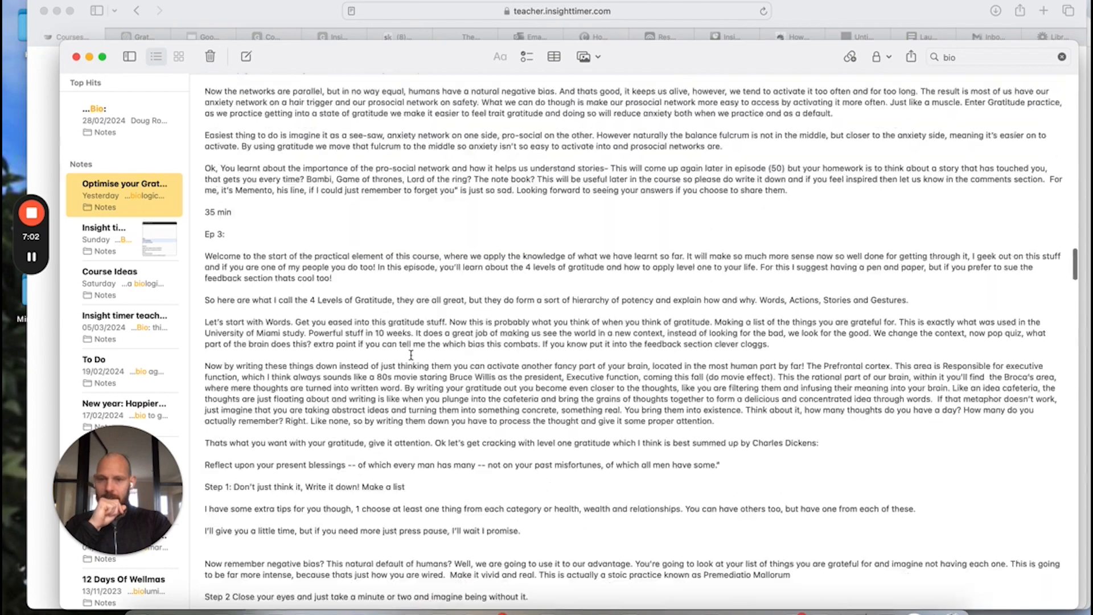
pyautogui.scroll(-3, 406, 350)
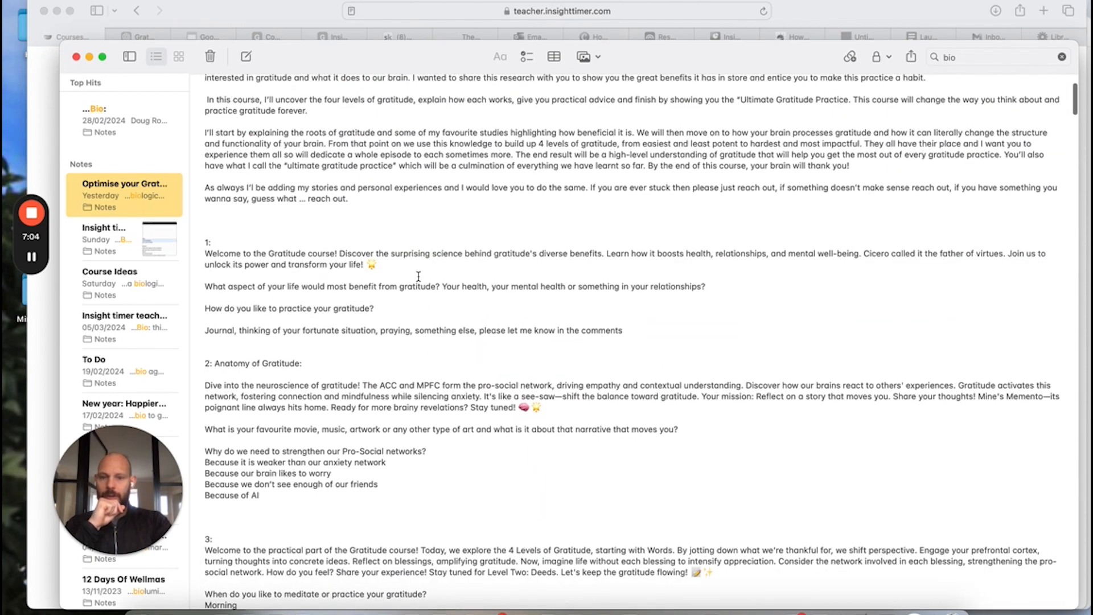
pyautogui.tripleClick(406, 271)
pyautogui.press('super+c')
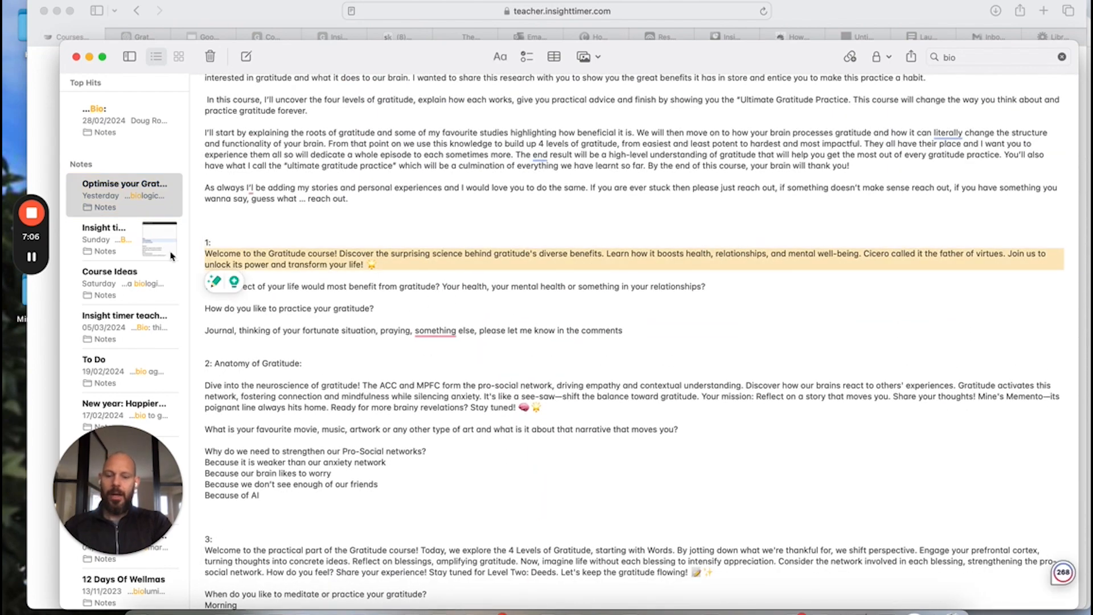
pyautogui.click(46, 297)
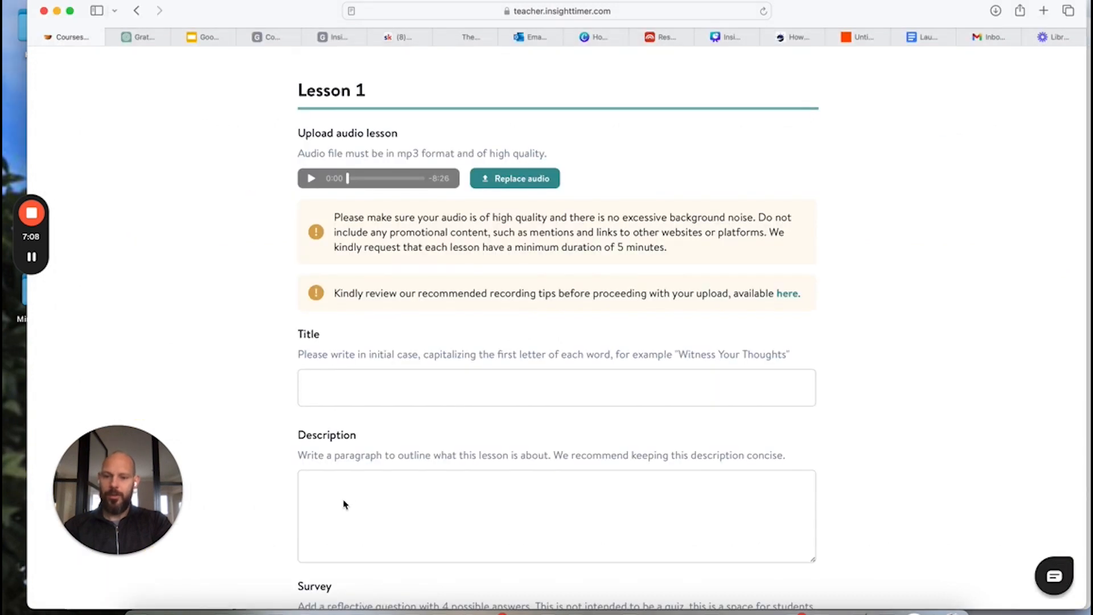
pyautogui.click(382, 501)
pyautogui.press('super+v')
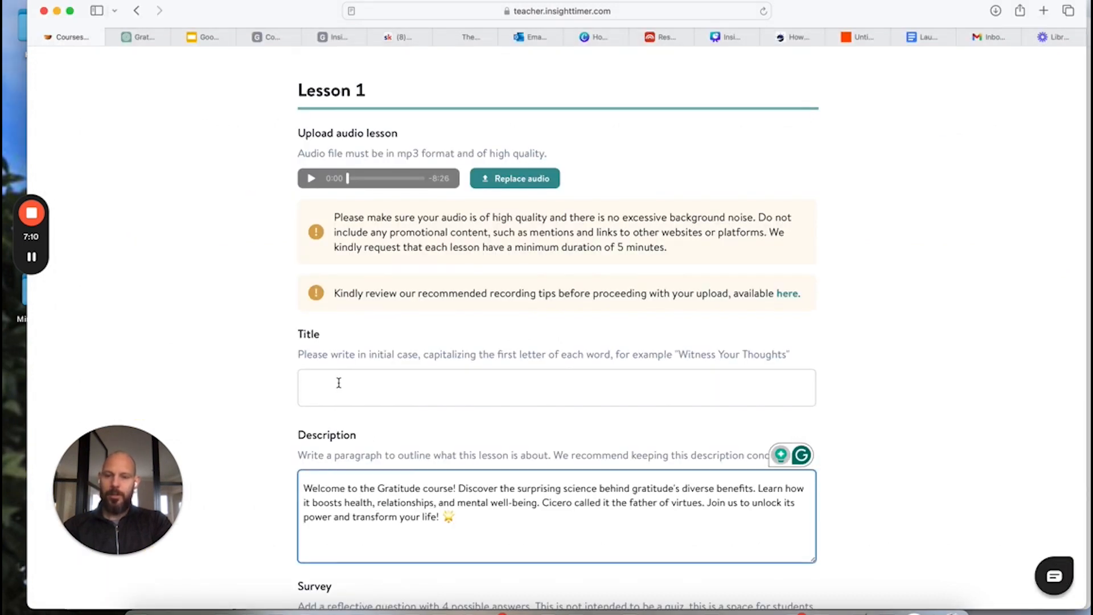
# - Enter "Welcome to Gratitude" as the title of Lesson 1
pyautogui.click(339, 379)
pyautogui.write('Welcom')
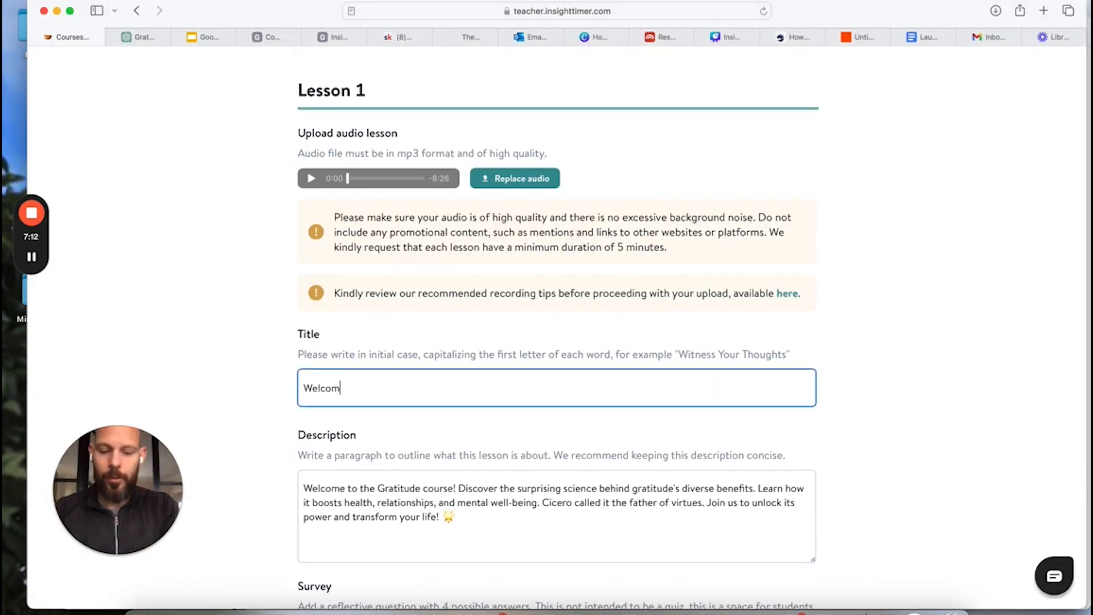
pyautogui.write('e to Gratit')
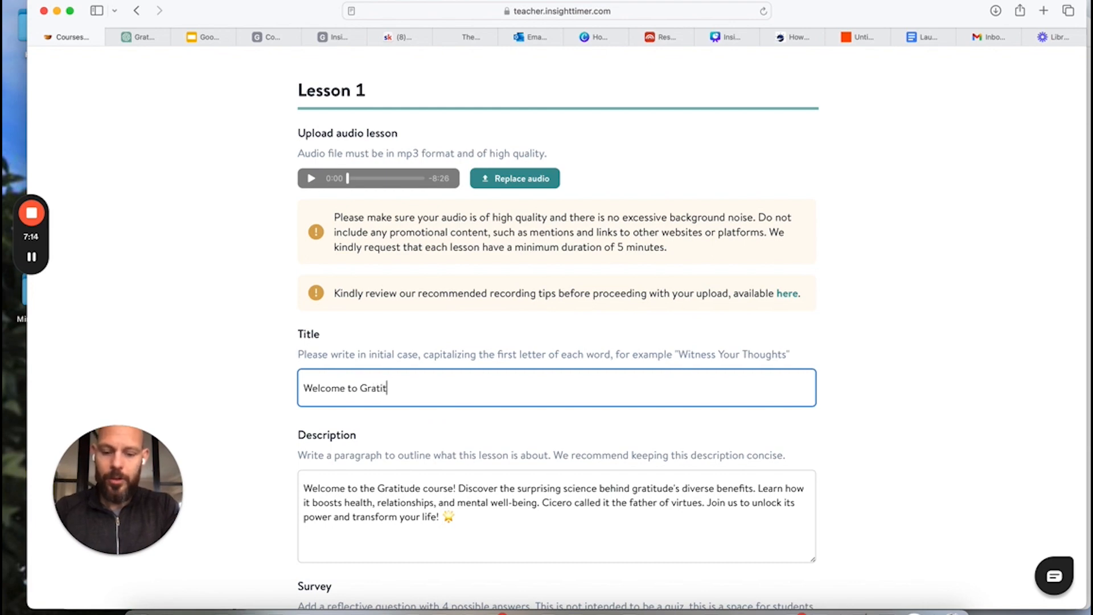
pyautogui.write('ude')
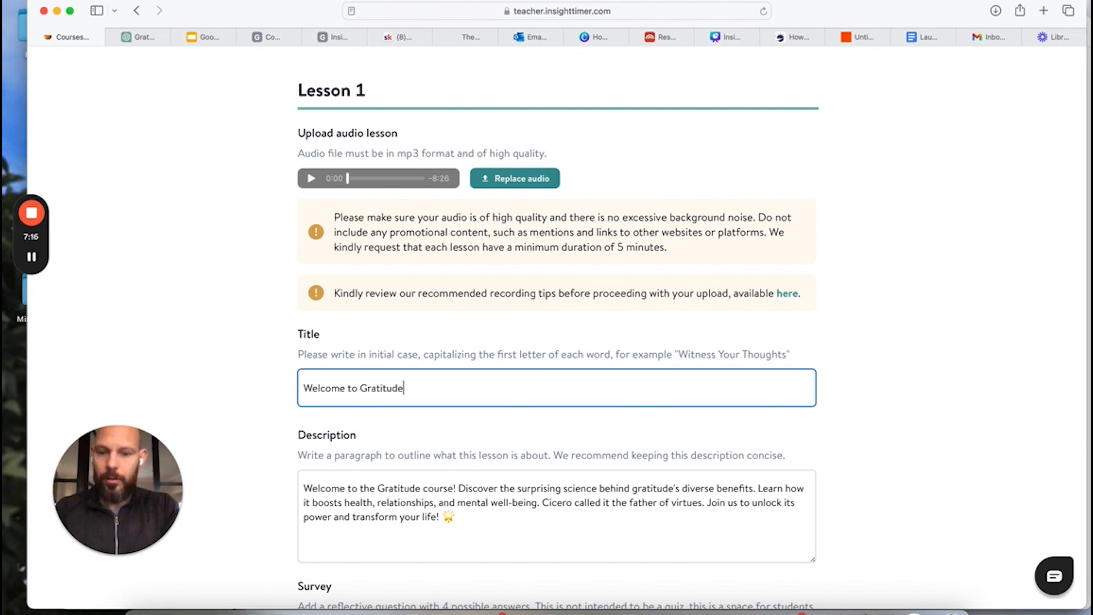
pyautogui.click(466, 414)
# - Look through the episode descriptions, survey questions and episode 1 script in the Optimise your Gratitude note in Notes, highlighting the Education section
pyautogui.scroll(-5, 466, 414)
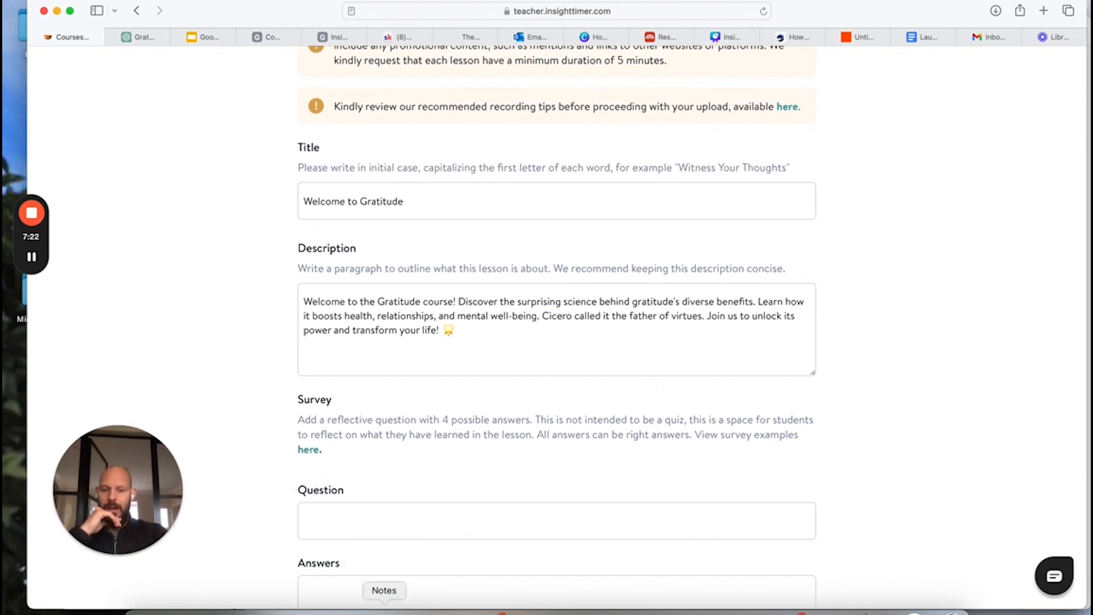
pyautogui.click(382, 598)
pyautogui.scroll(-10, 395, 464)
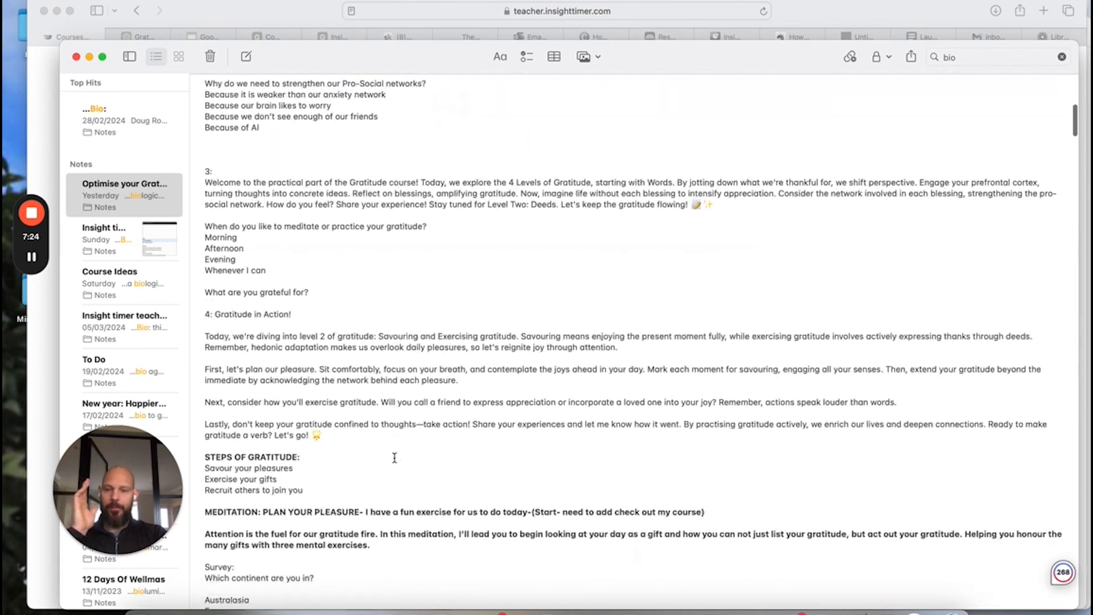
pyautogui.scroll(-15, 395, 457)
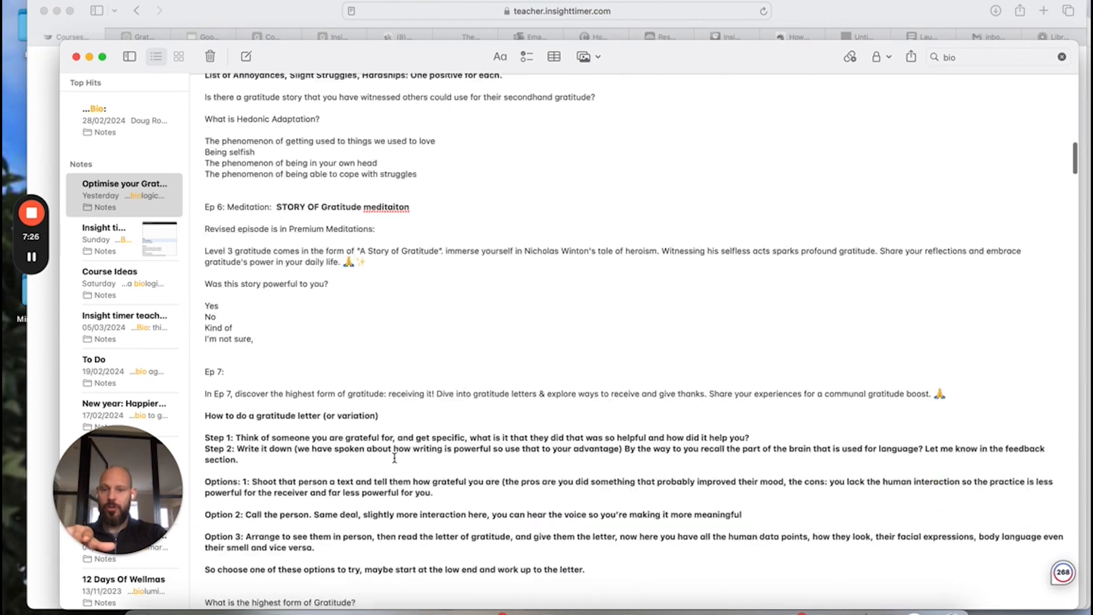
pyautogui.scroll(-5, 395, 457)
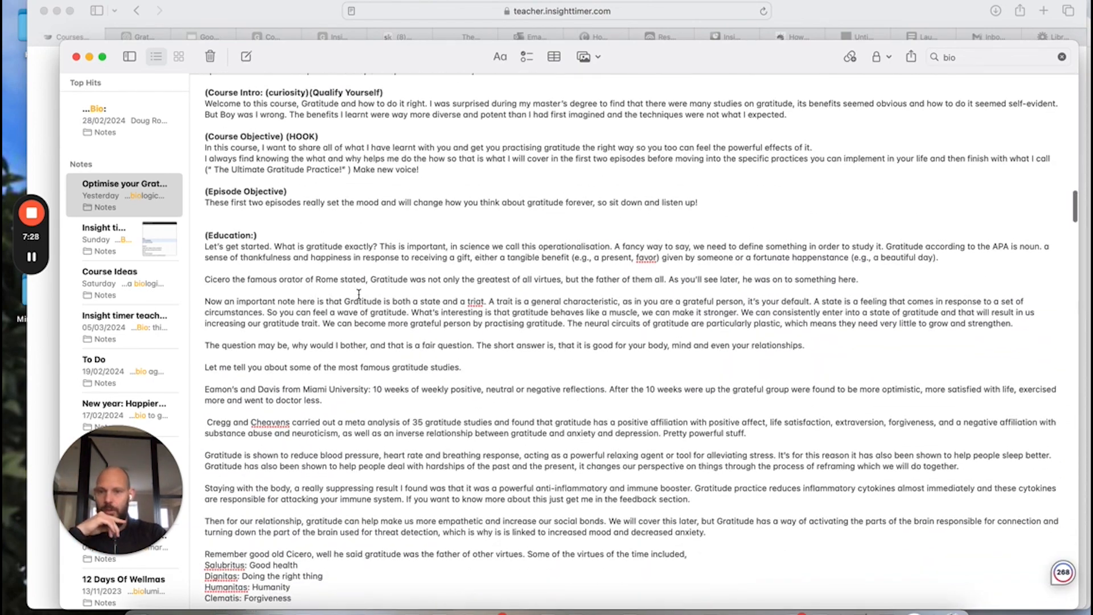
pyautogui.scroll(-1, 268, 225)
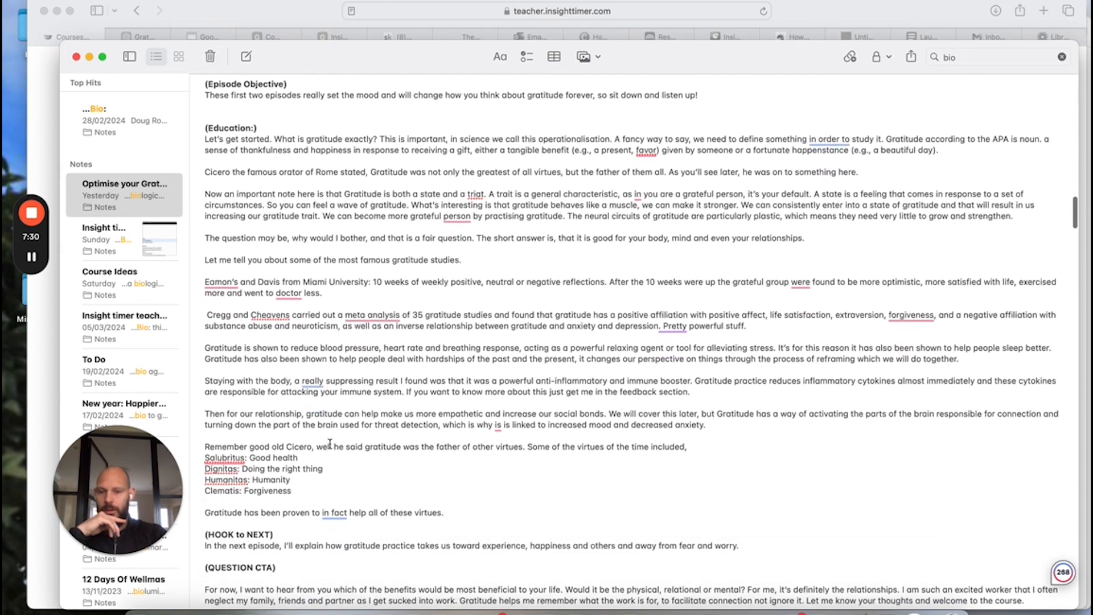
pyautogui.moveTo(260, 216); pyautogui.dragTo(222, 121)
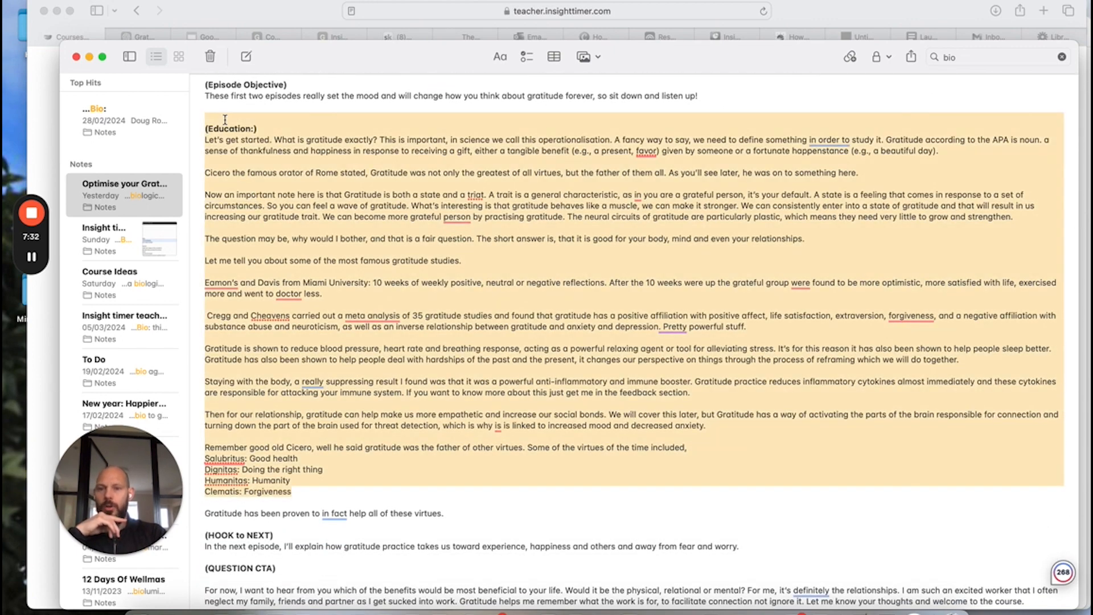
# - Switch to the ChatGPT gratitude conversation and examine the prompts and replies that condense episode scripts into 300-character summaries
pyautogui.click(197, 25)
pyautogui.click(135, 37)
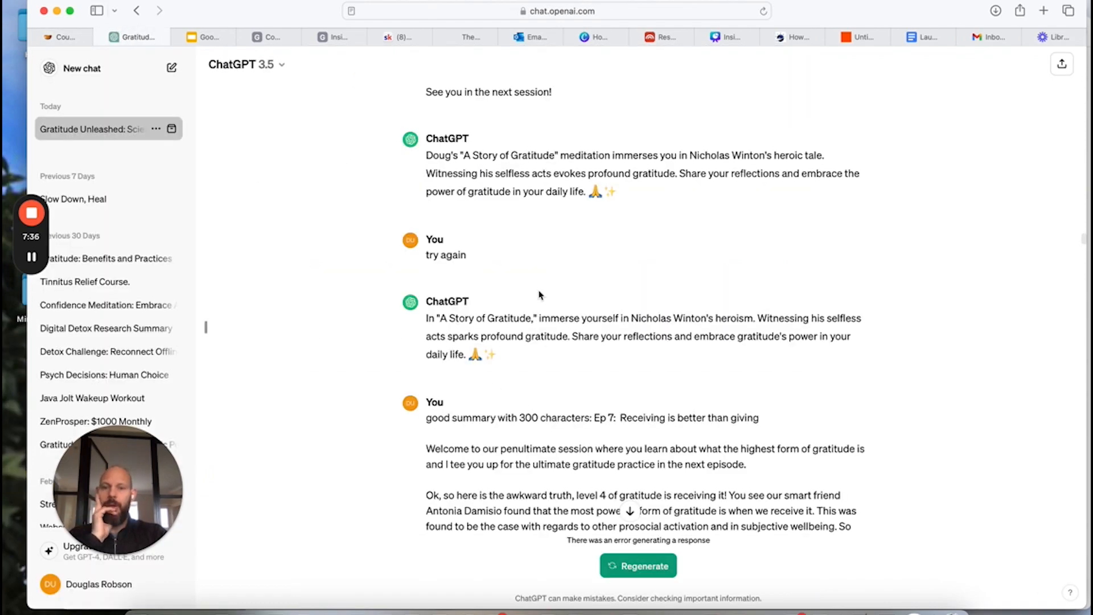
pyautogui.scroll(-10, 545, 228)
pyautogui.scroll(15, 545, 193)
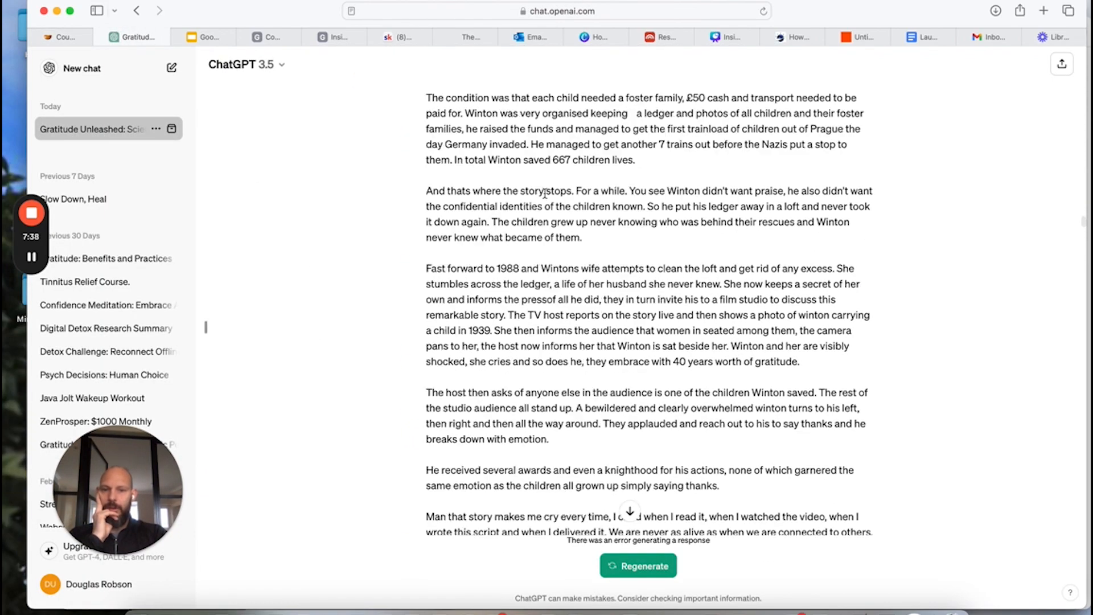
pyautogui.scroll(1, 545, 193)
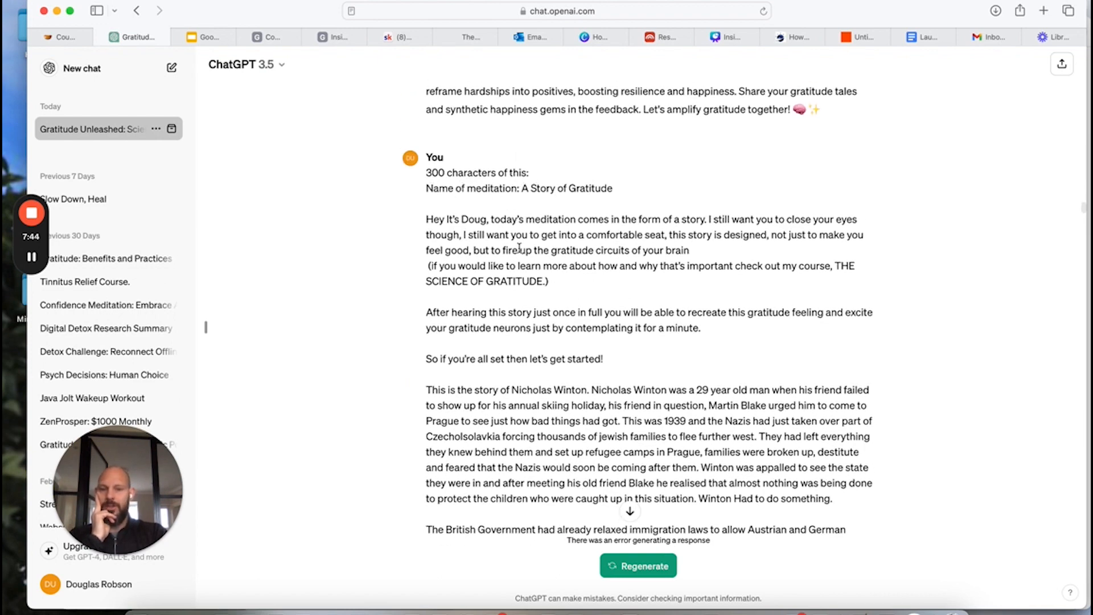
pyautogui.scroll(-20, 530, 293)
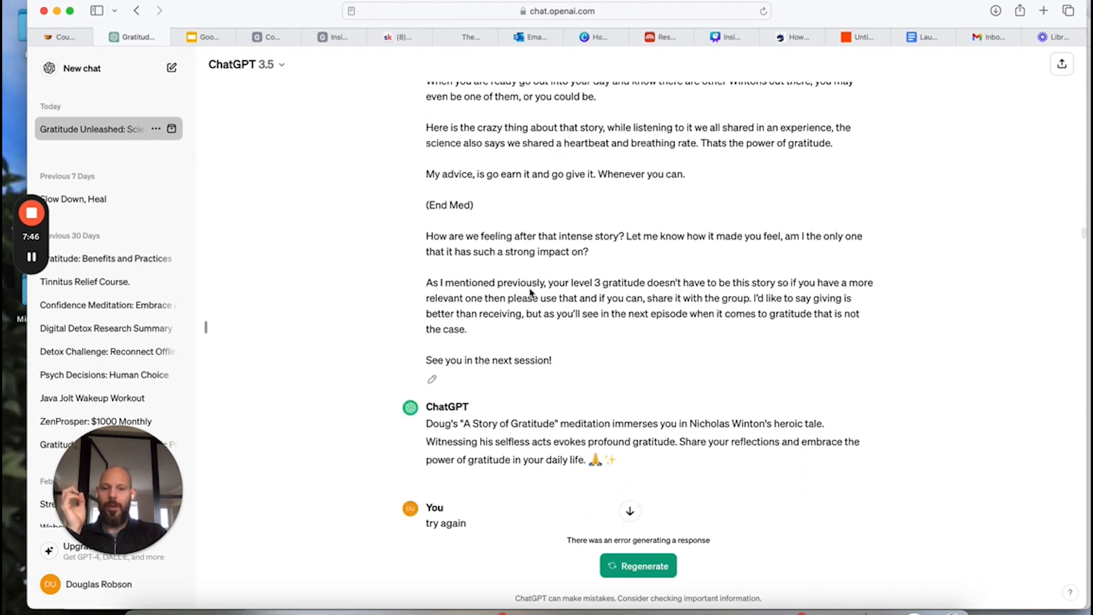
pyautogui.scroll(-4, 531, 293)
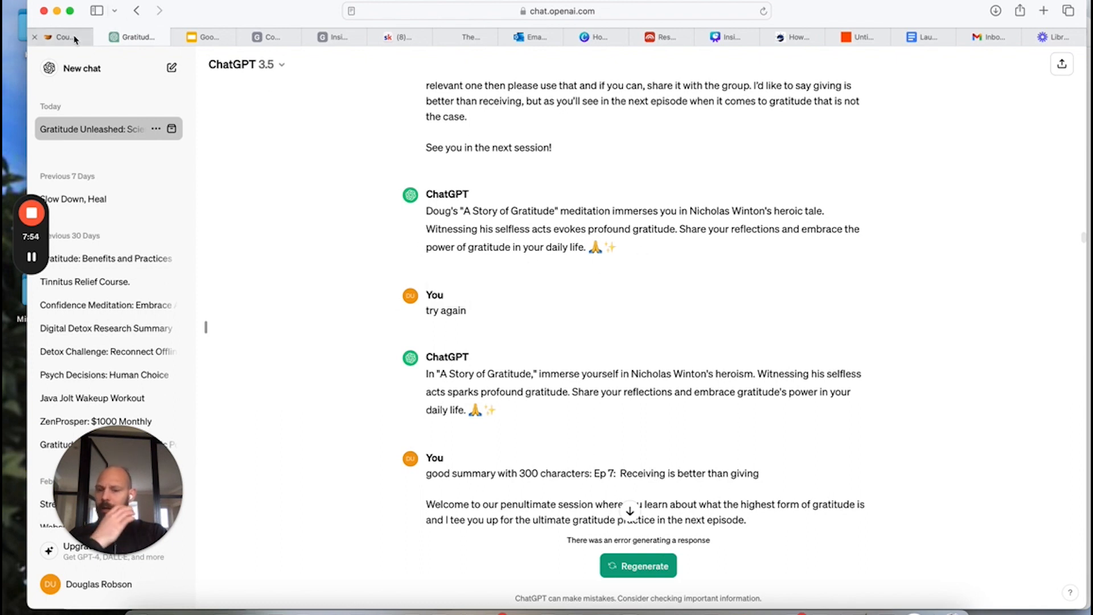
# - Return to the Lesson 1 form on Insight Timer and look at the survey's question and answer fields
pyautogui.moveTo(75, 39)
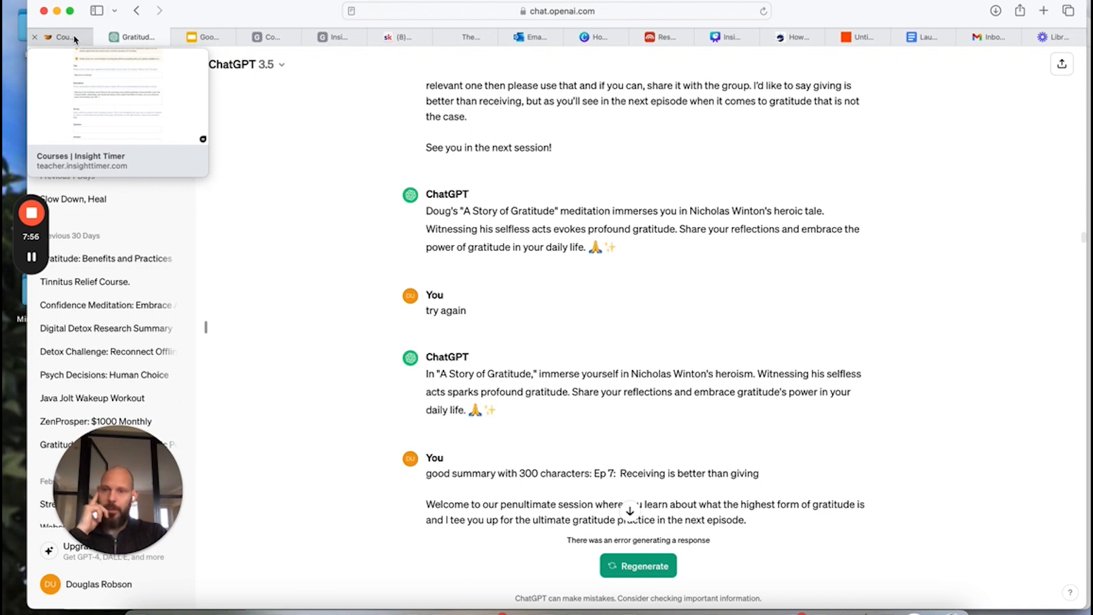
pyautogui.click(75, 39)
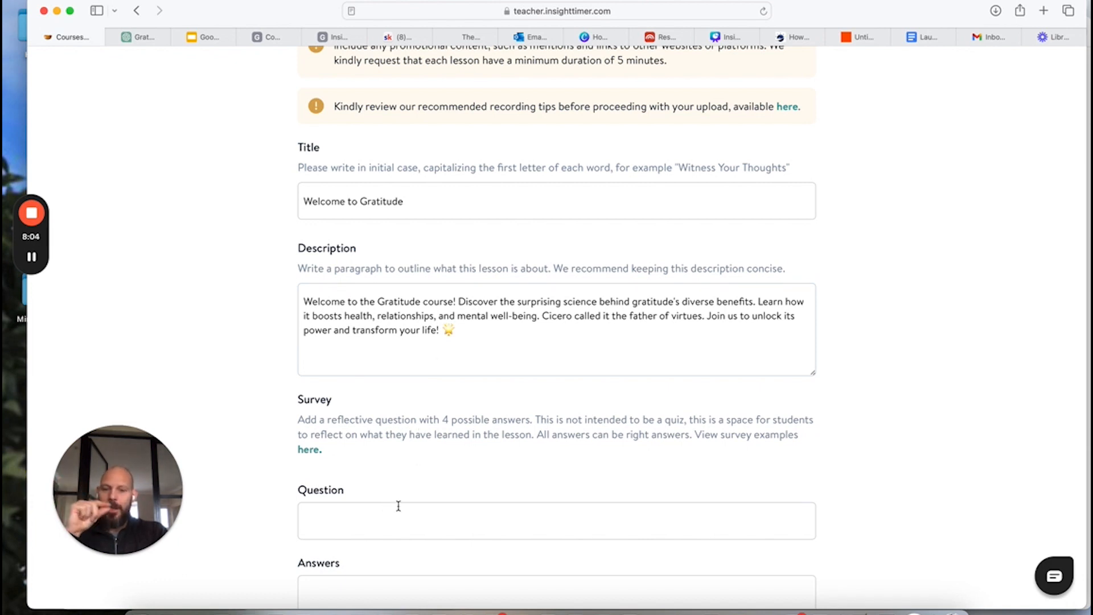
pyautogui.scroll(-8, 398, 506)
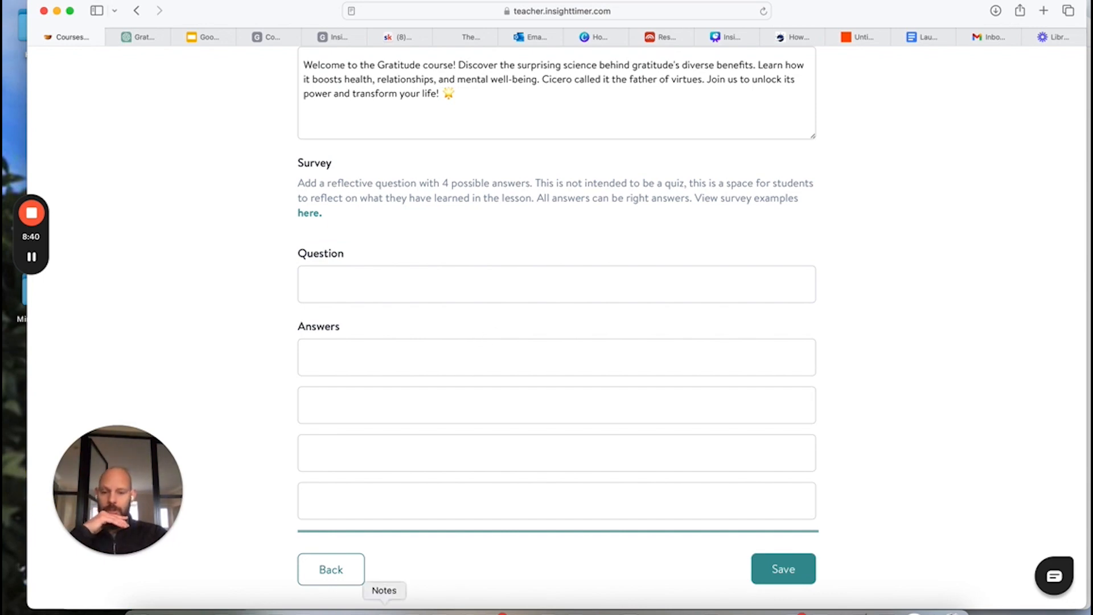
# - Copy "How do you like to practice your gratitude?" from the Optimise your Gratitude note in Notes into the Lesson 1 survey question on Insight Timer
pyautogui.click(384, 612)
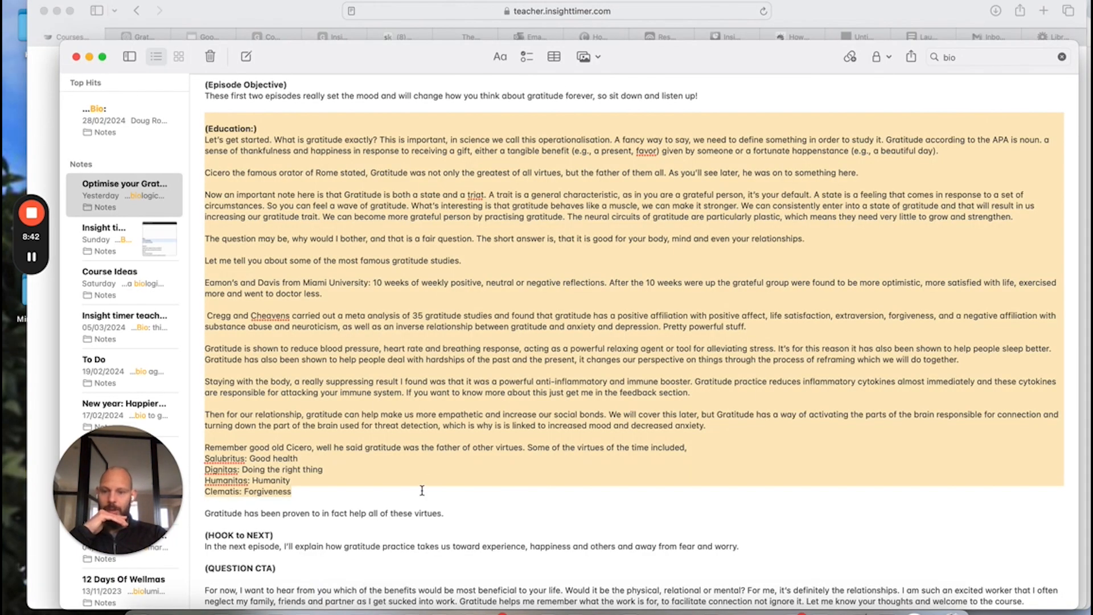
pyautogui.scroll(15, 422, 490)
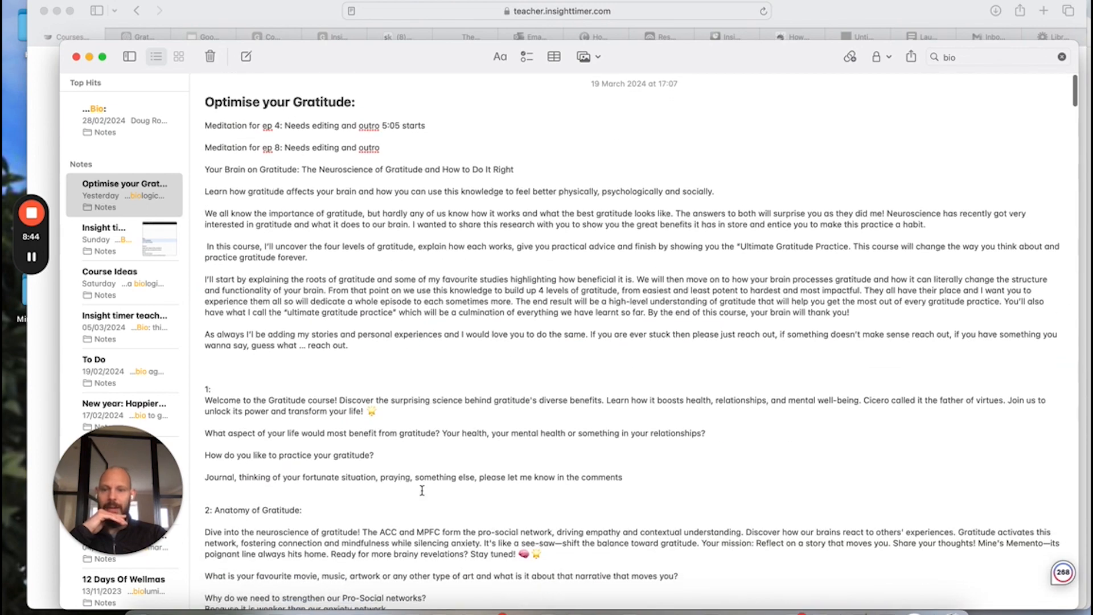
pyautogui.scroll(-2, 422, 491)
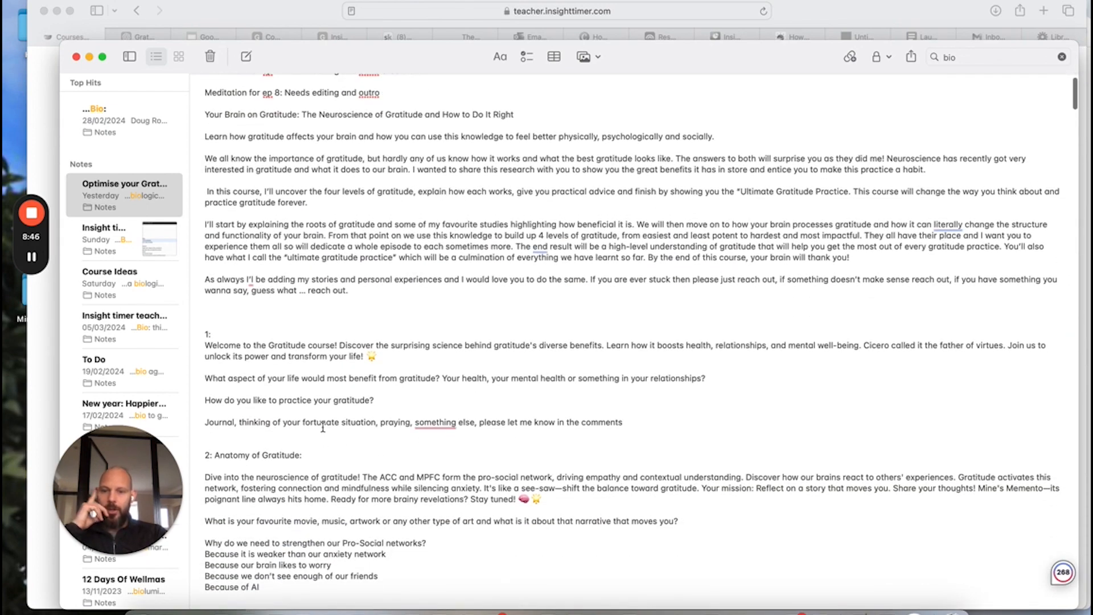
pyautogui.moveTo(380, 399); pyautogui.dragTo(188, 397)
pyautogui.press('super+c')
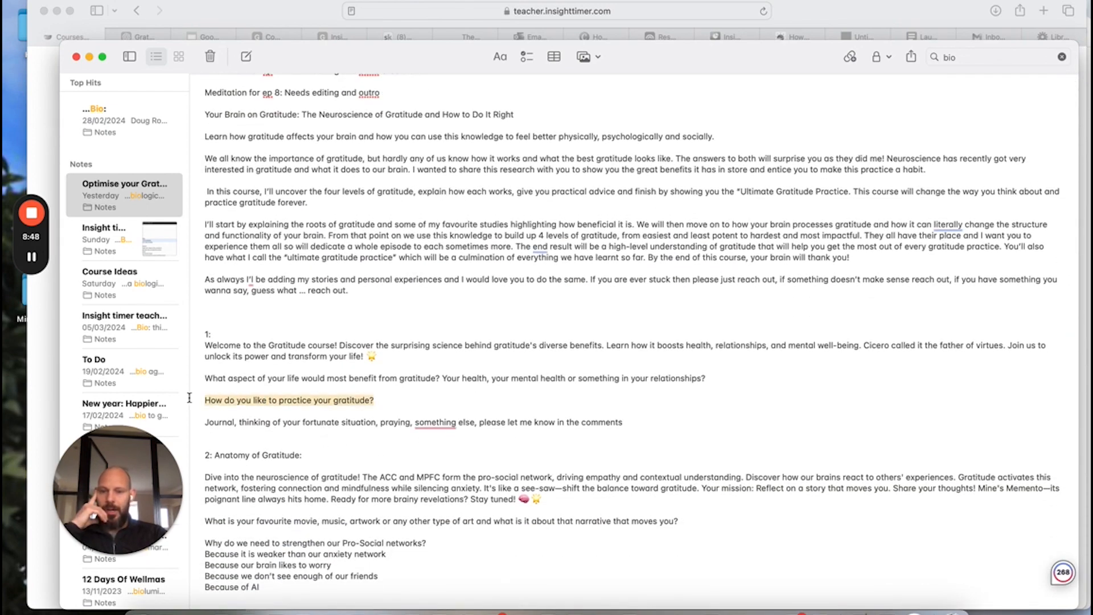
pyautogui.click(37, 144)
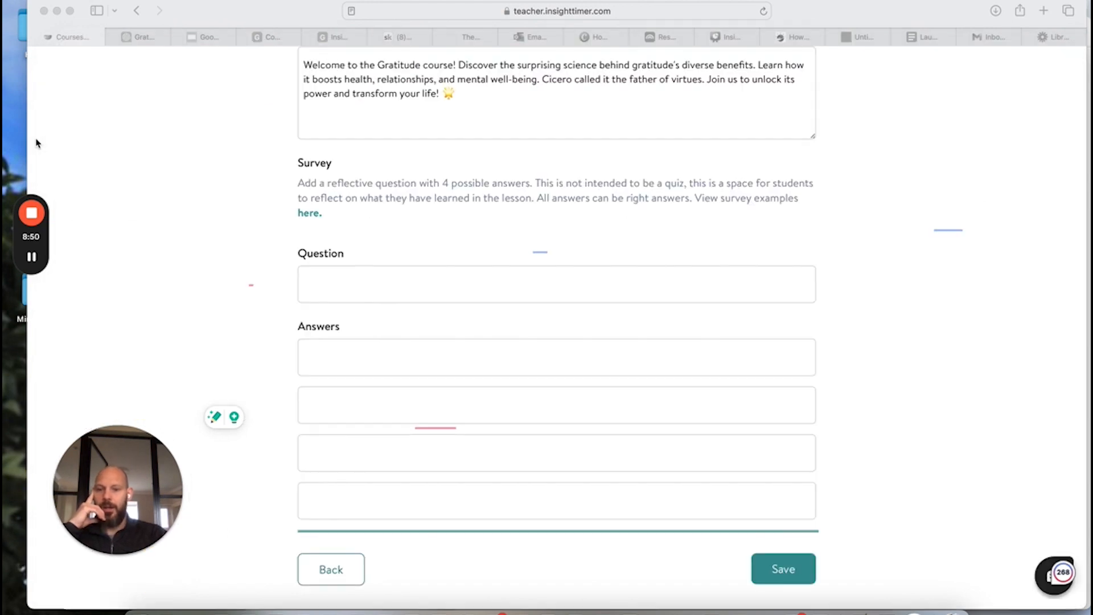
pyautogui.click(361, 285)
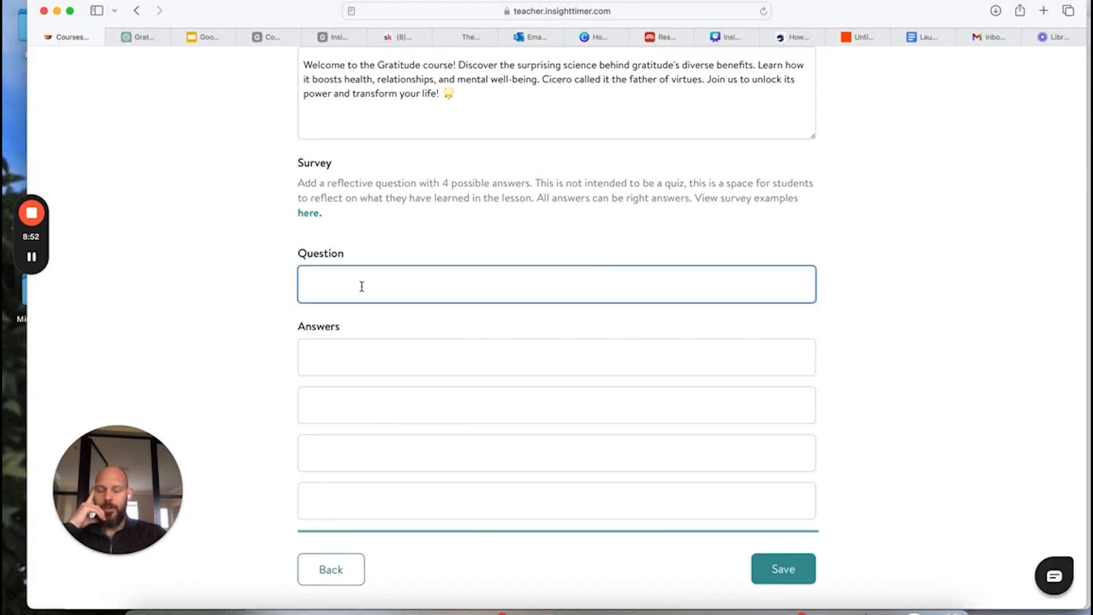
pyautogui.press('super+v')
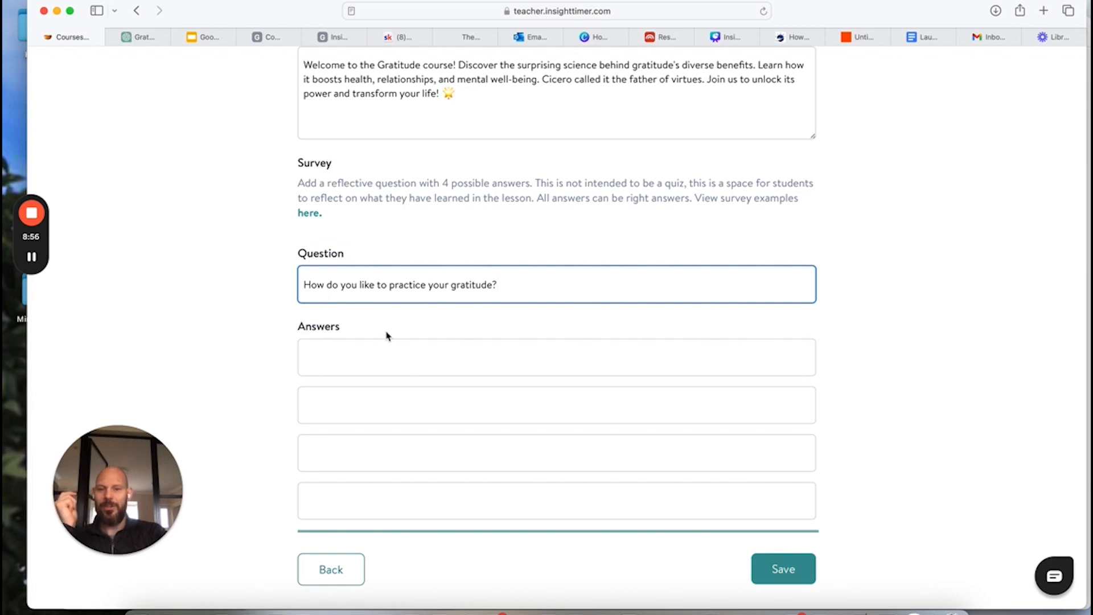
# - Enter "Journaling" as the first survey answer and start the second answer with "Just to think about"
pyautogui.click(384, 363)
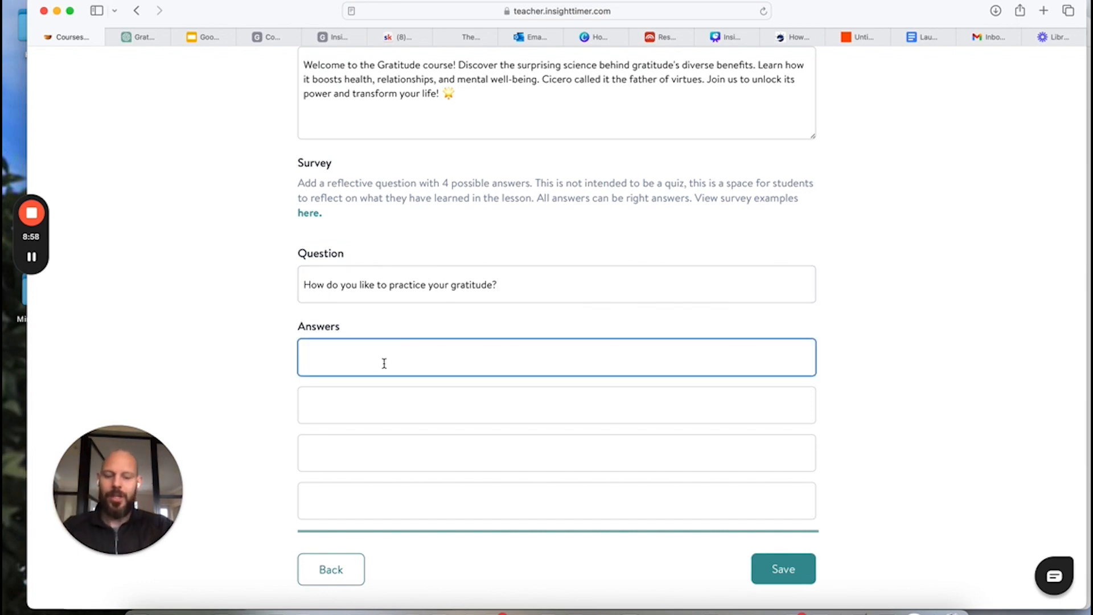
pyautogui.write('Journaling')
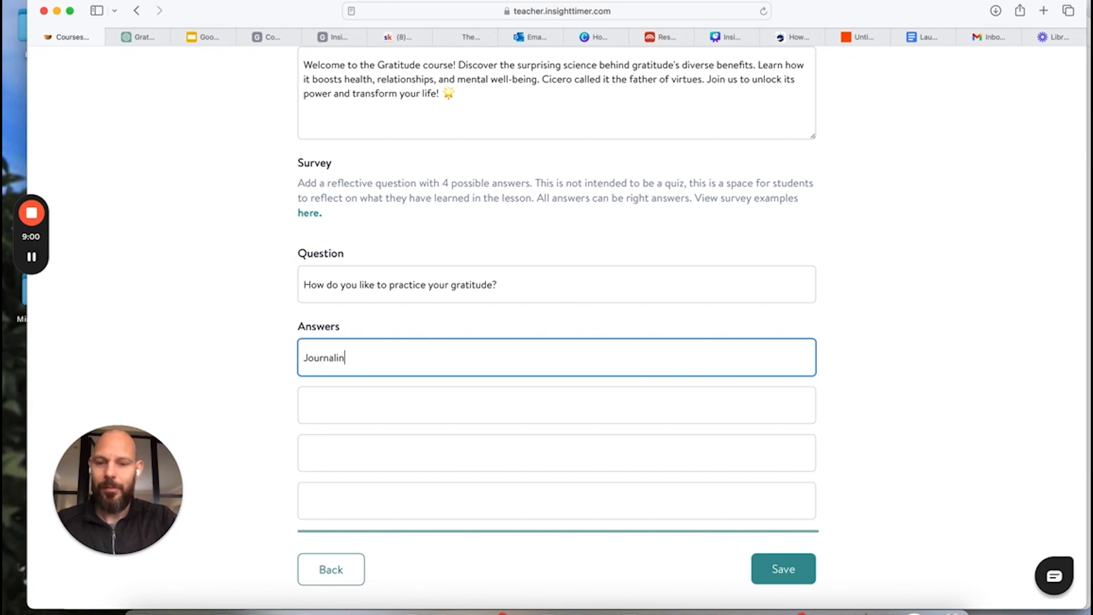
pyautogui.click(398, 405)
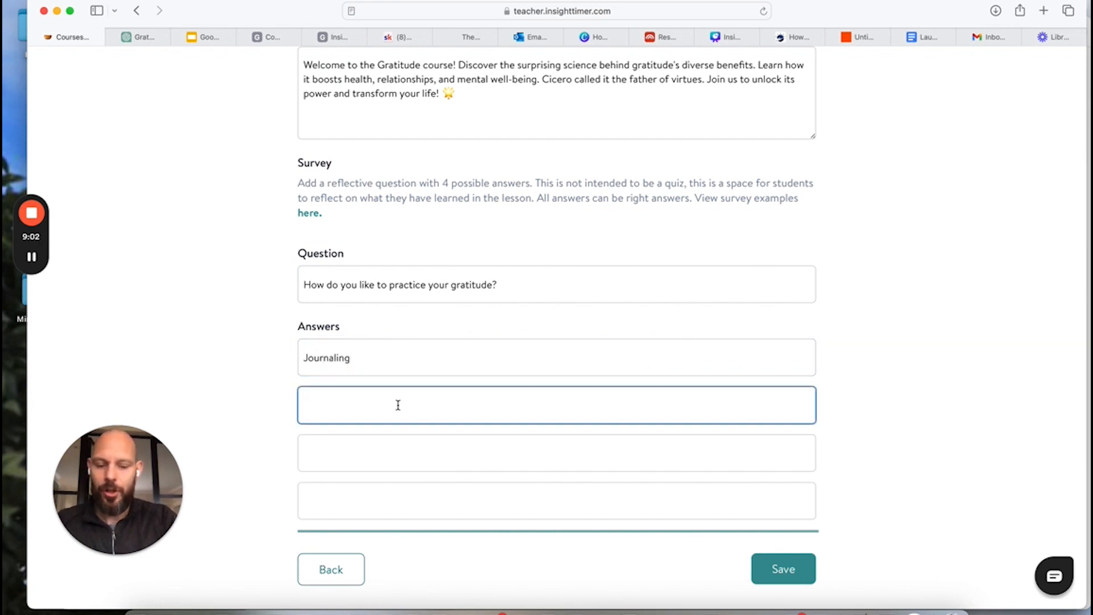
pyautogui.write('TH')
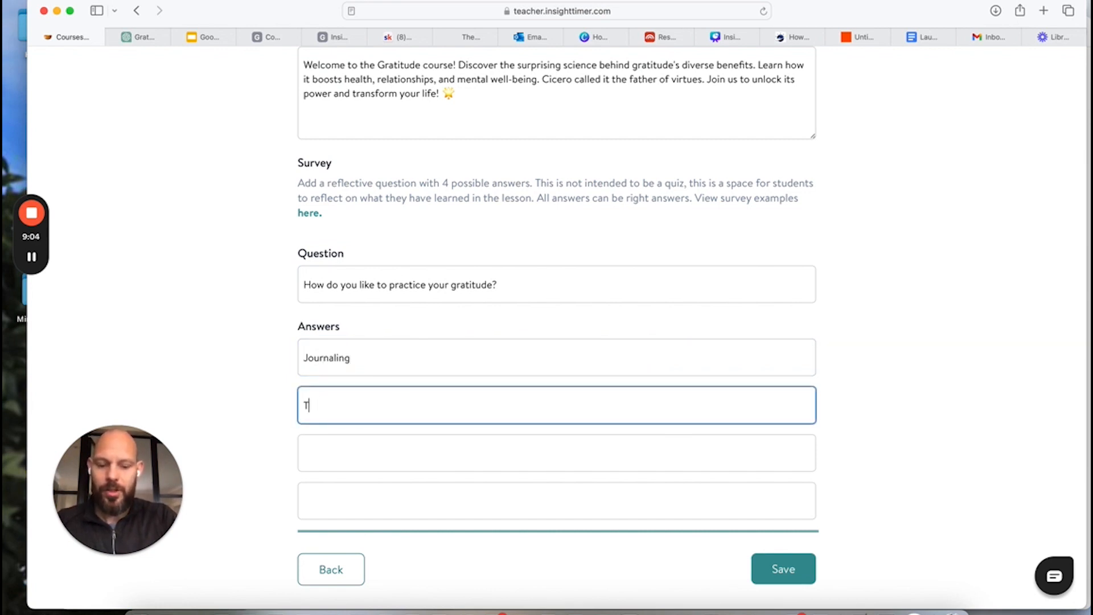
pyautogui.press('BackSpace')
pyautogui.write('Just to ')
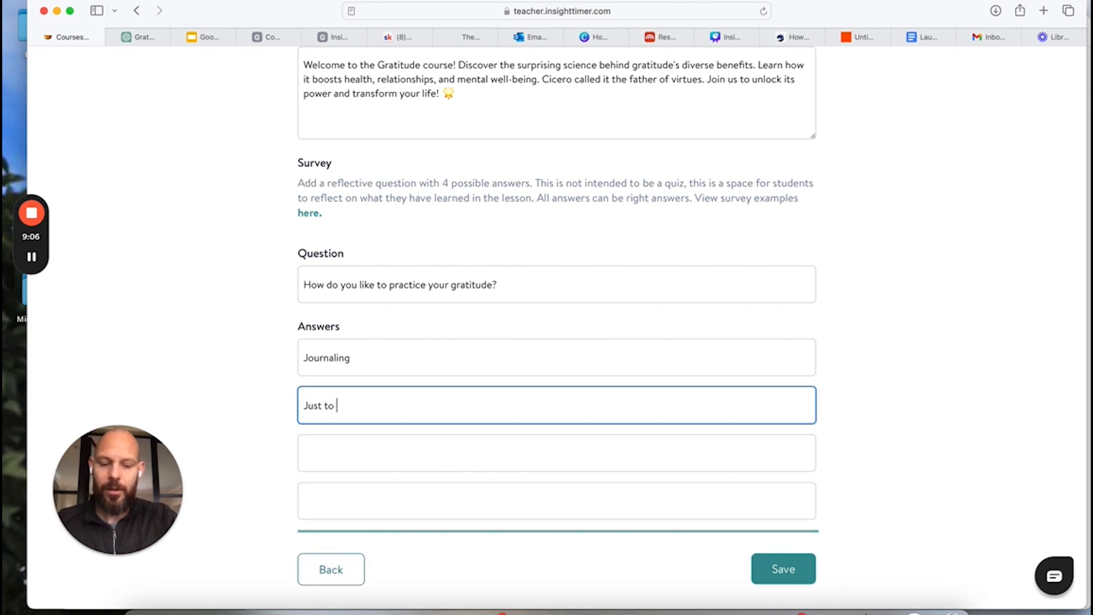
pyautogui.write('think about')
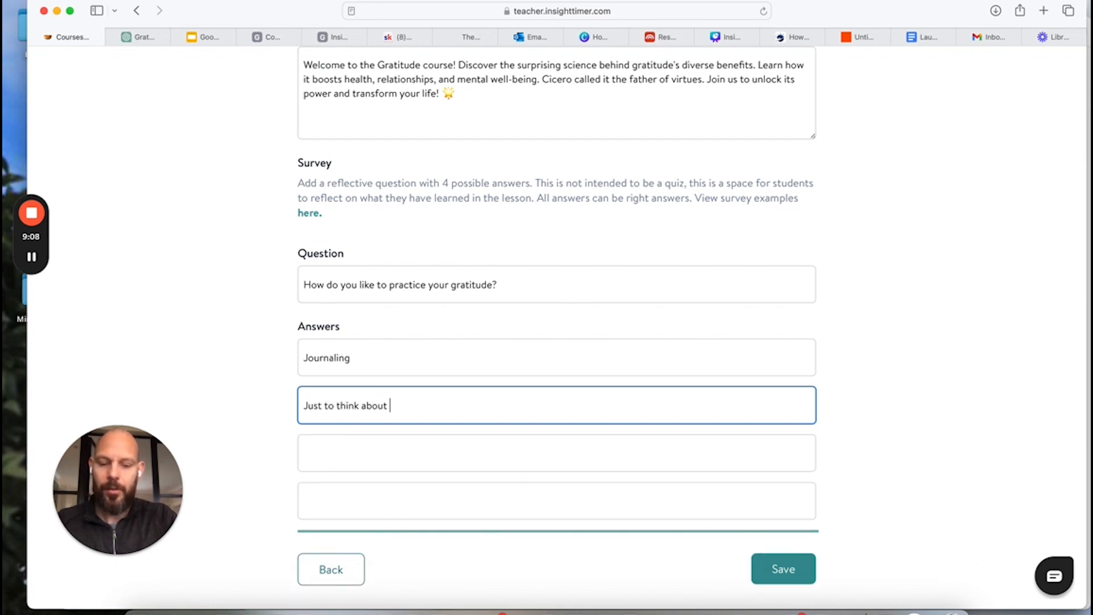
pyautogui.write(' thi')
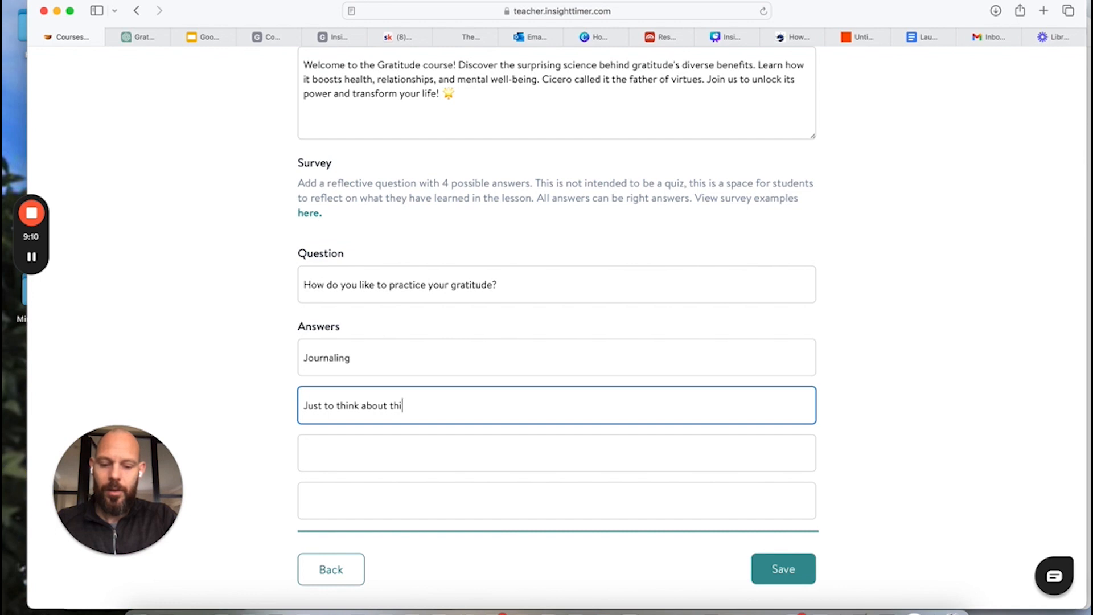
pyautogui.write('er fortu')
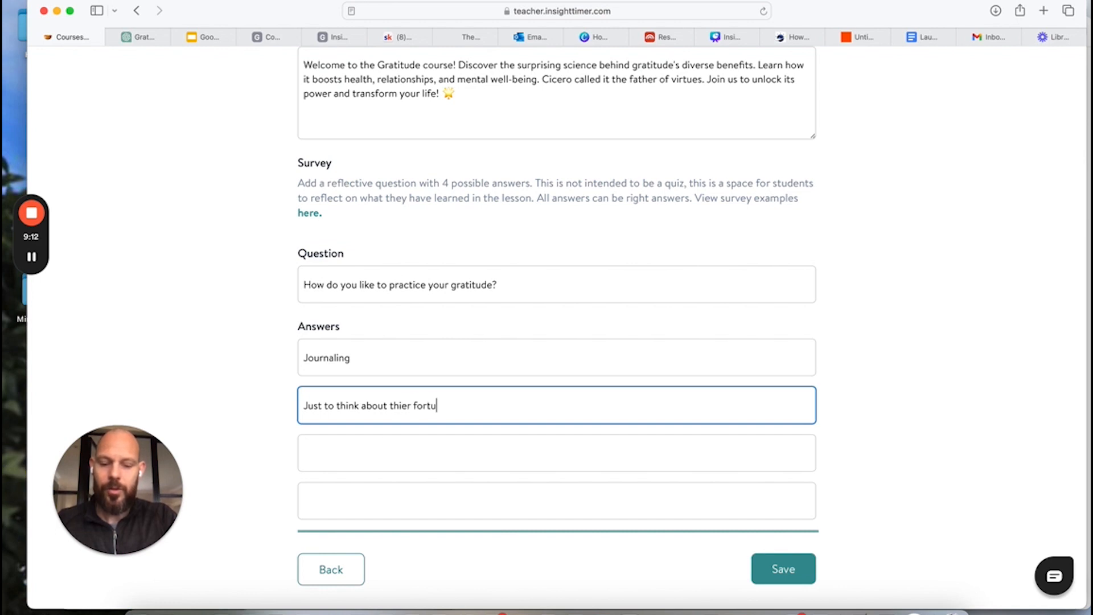
pyautogui.write('nes')
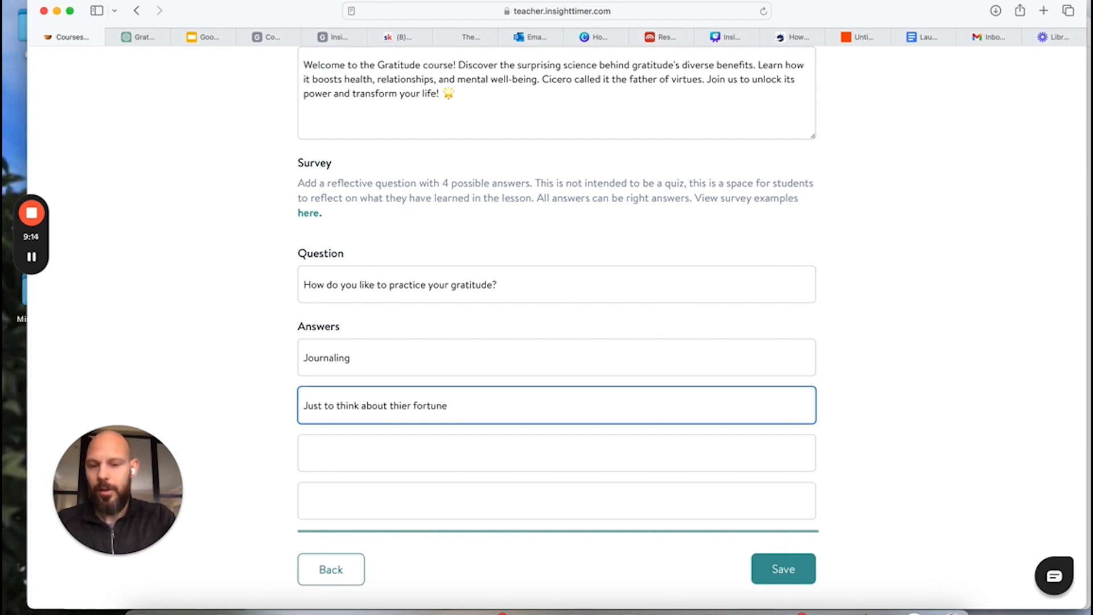
pyautogui.press('BackSpace')
pyautogui.press('BackSpace')
pyautogui.press('BackSpace')
pyautogui.press('BackSpace')
pyautogui.press('BackSpace')
pyautogui.press('BackSpace')
pyautogui.press('BackSpace')
pyautogui.press('BackSpace')
pyautogui.press('BackSpace')
pyautogui.press('BackSpace')
pyautogui.press('BackSpace')
pyautogui.press('BackSpace')
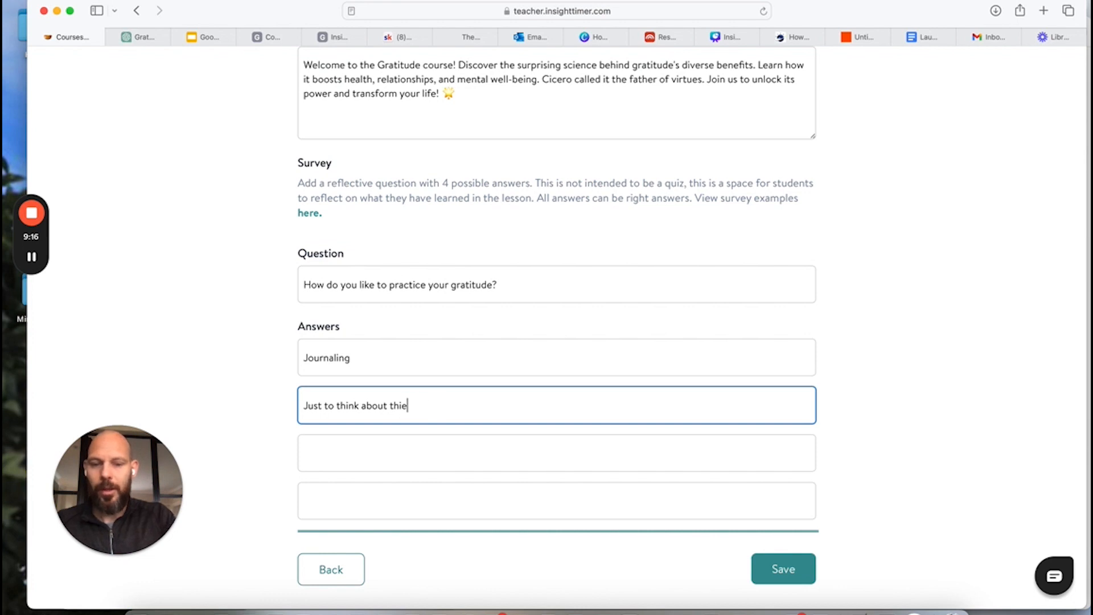
# - Complete the second survey answer with "what you are grateful for"
pyautogui.write('what ')
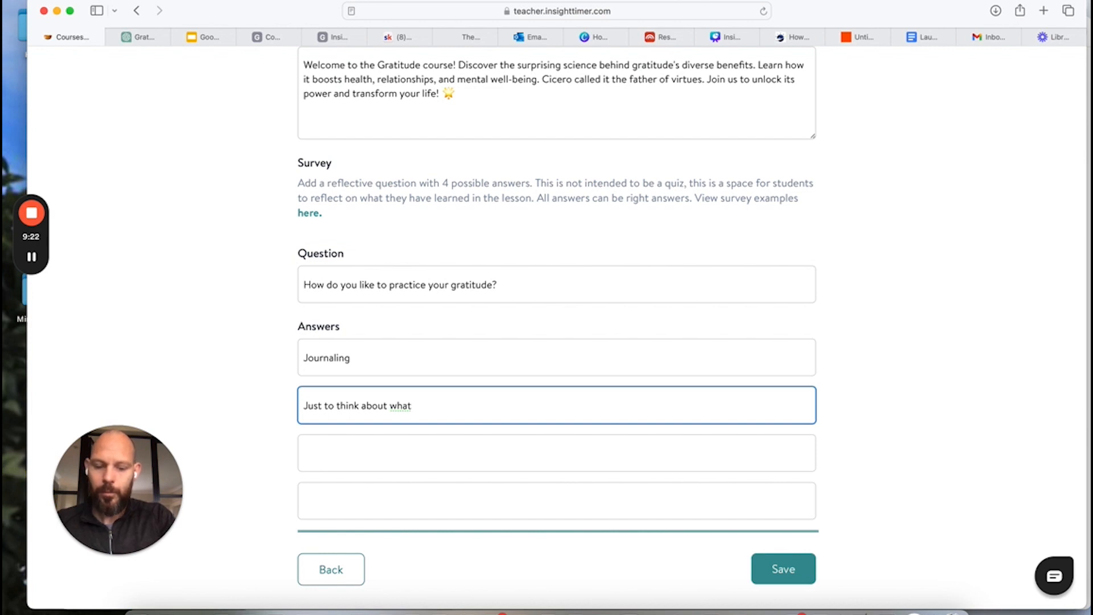
pyautogui.write('you are ')
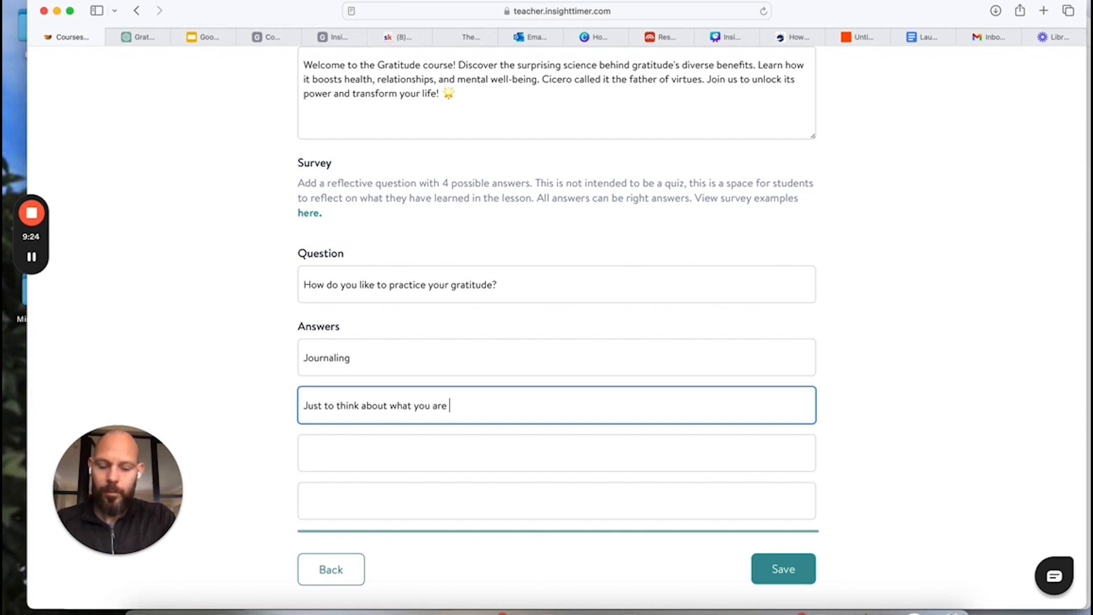
pyautogui.write('gratefuk for>')
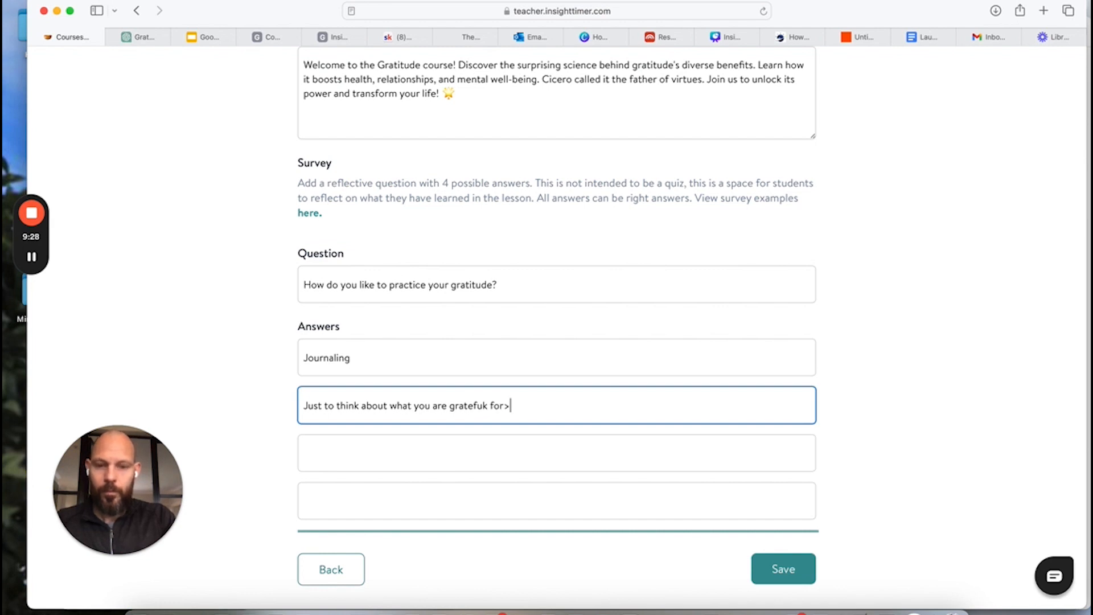
pyautogui.press('BackSpace')
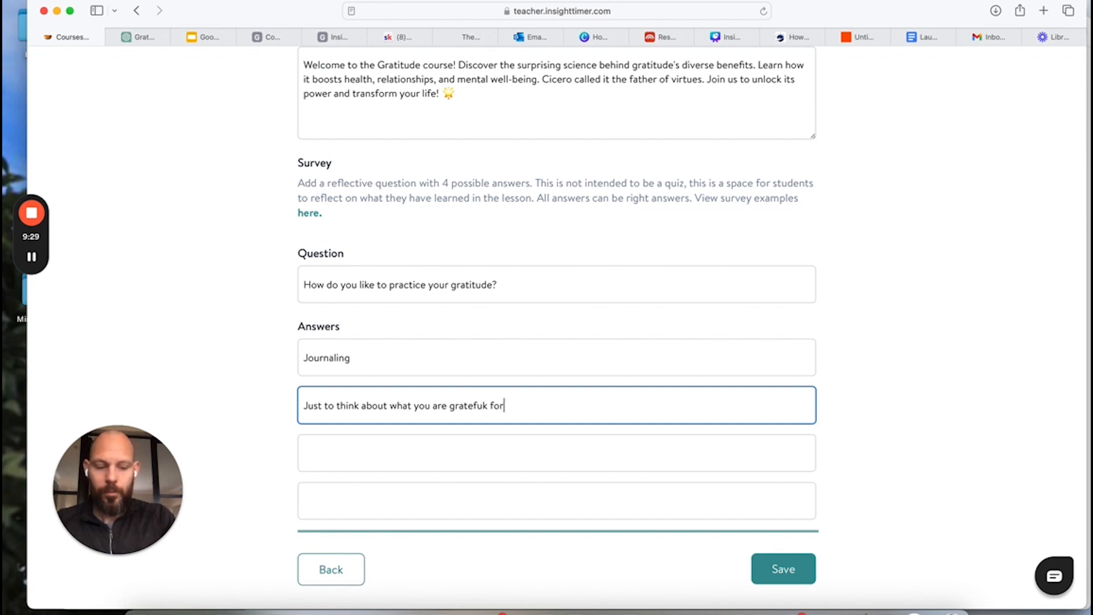
pyautogui.click(485, 407)
pyautogui.press('BackSpace')
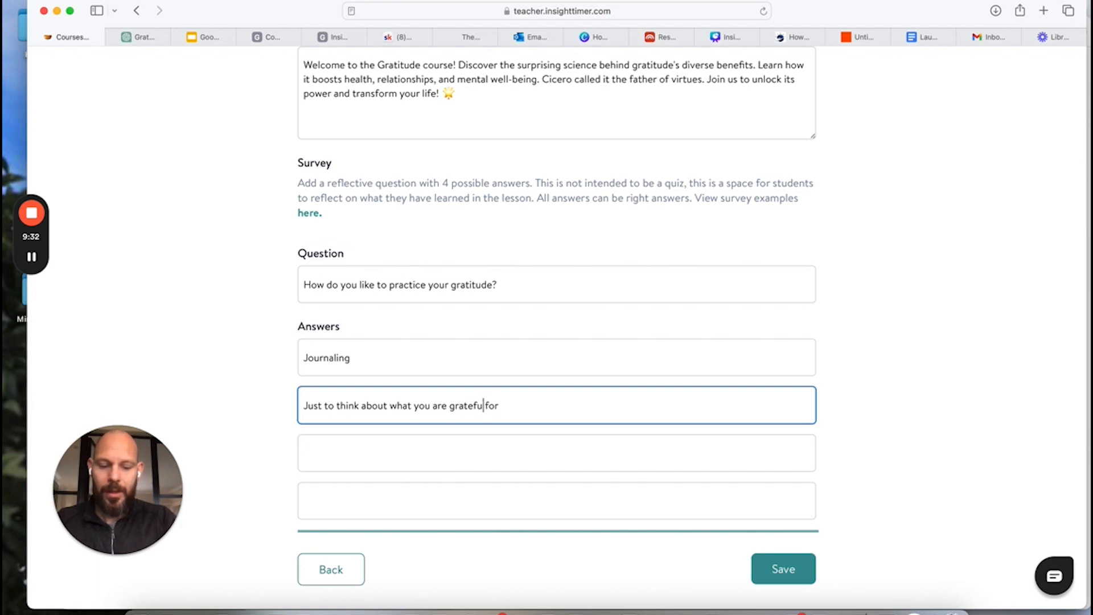
pyautogui.write('l')
# - Enter "Praying" as the third survey answer and "Other (Let me know in the feedback area)" as the fourth
pyautogui.click(430, 454)
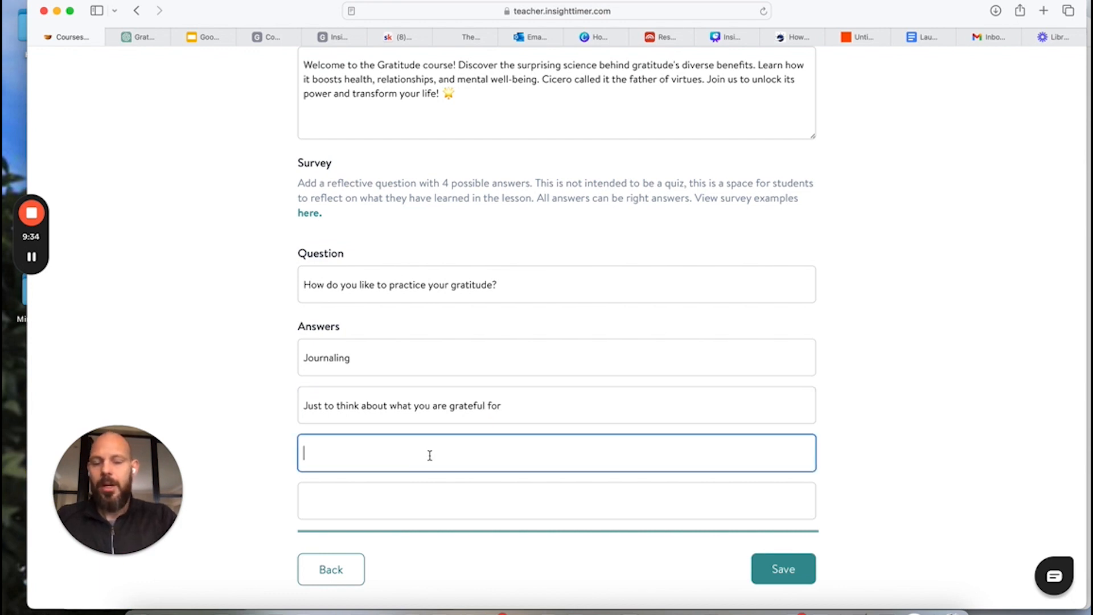
pyautogui.write('Praying')
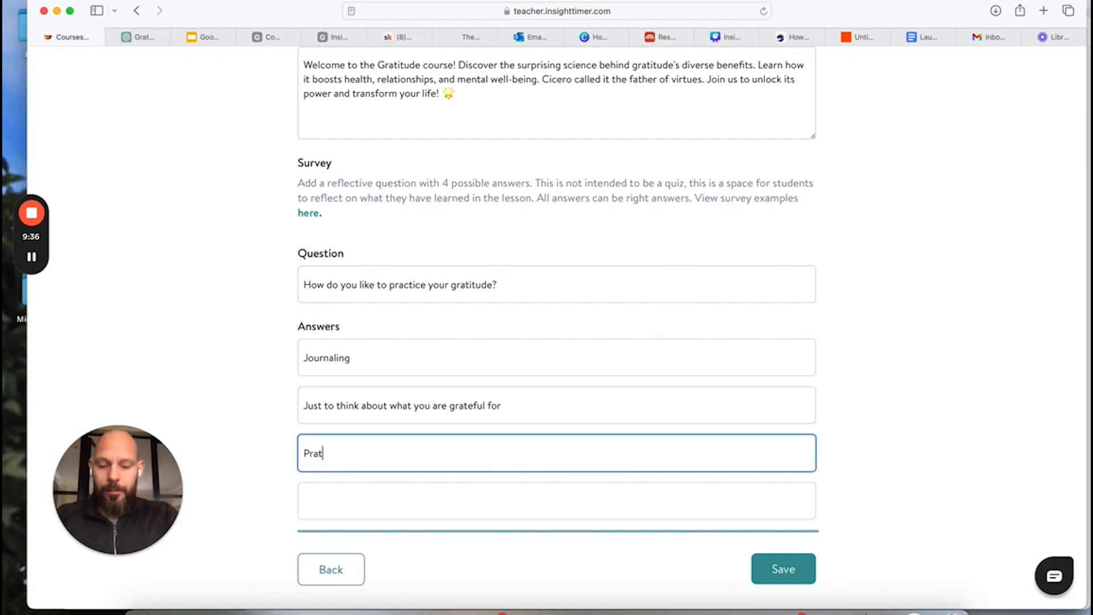
pyautogui.click(433, 502)
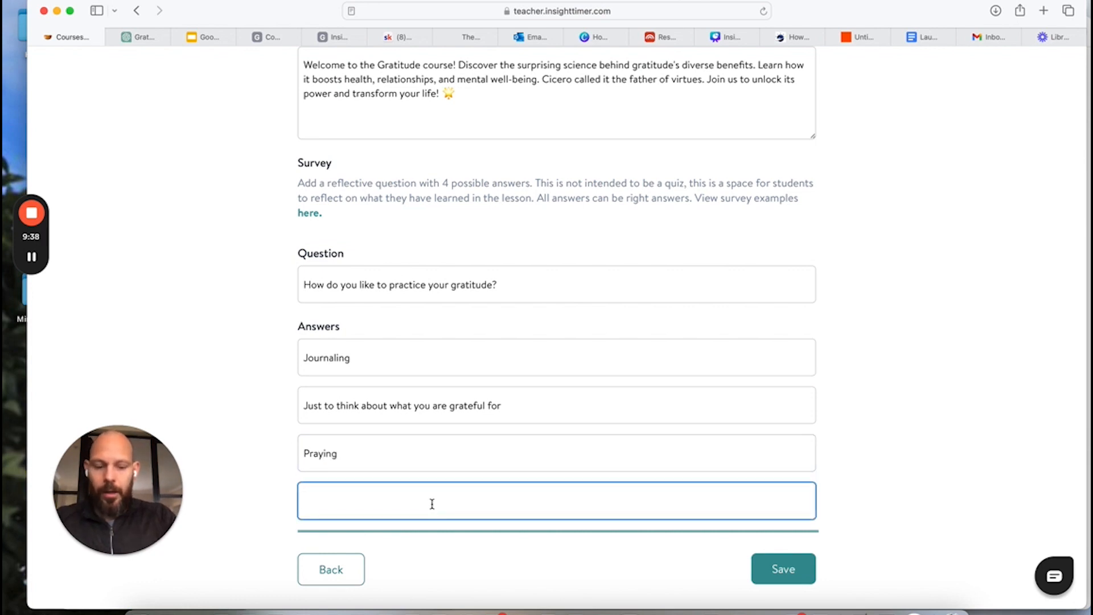
pyautogui.write('Other (')
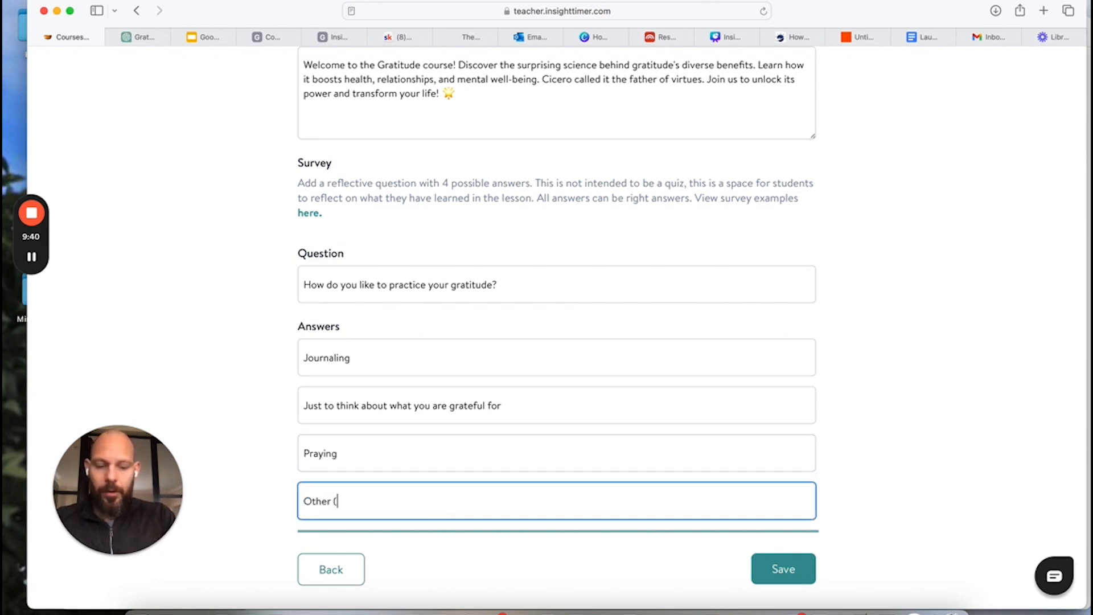
pyautogui.write('Let ')
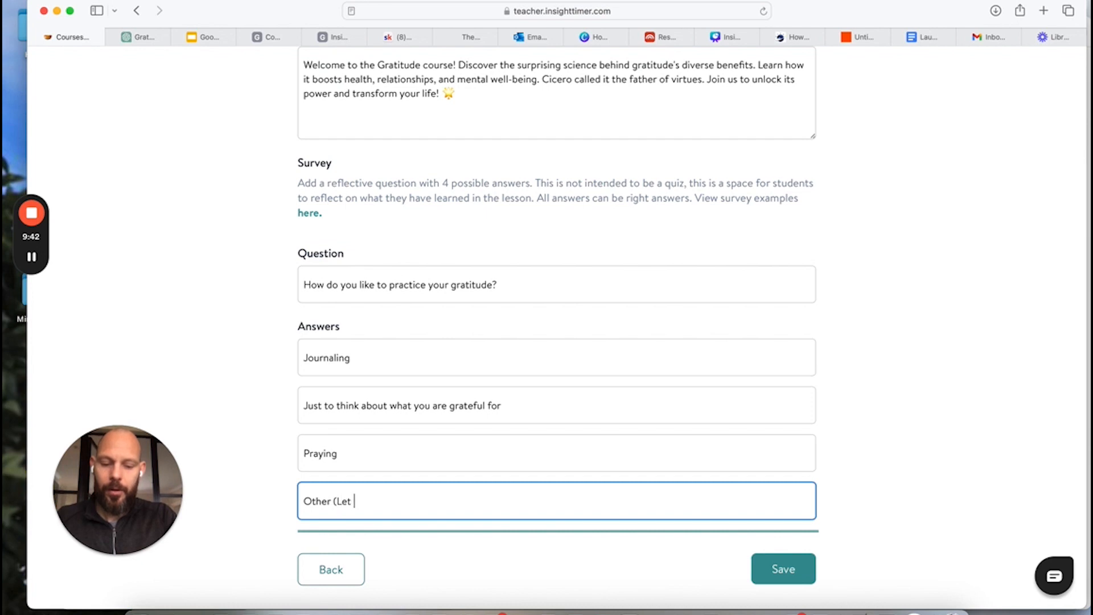
pyautogui.write('me know i')
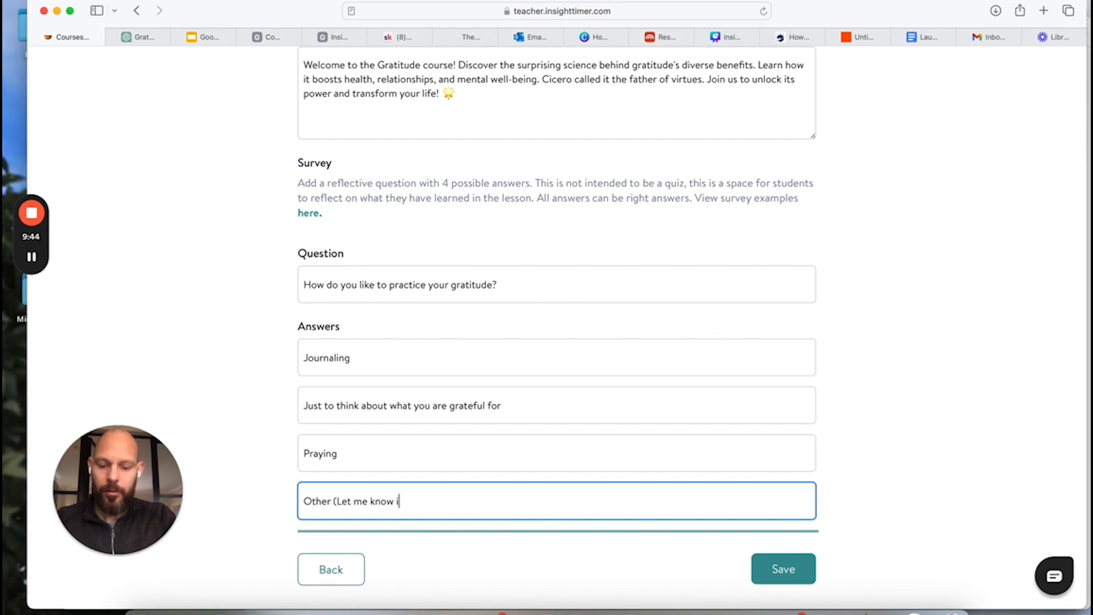
pyautogui.write('n the feedba')
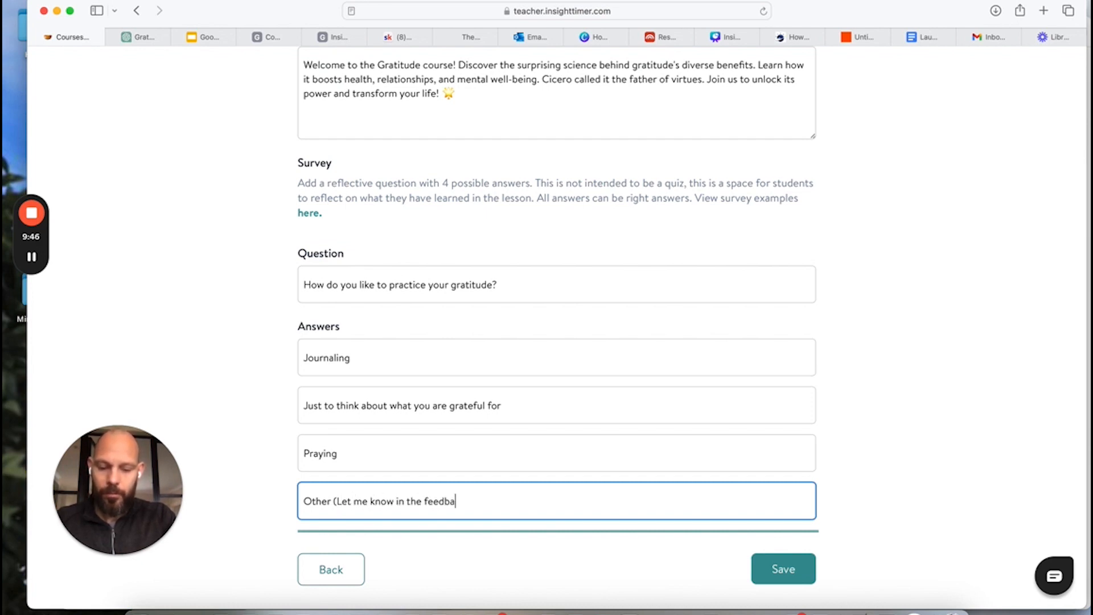
pyautogui.write('ck area)')
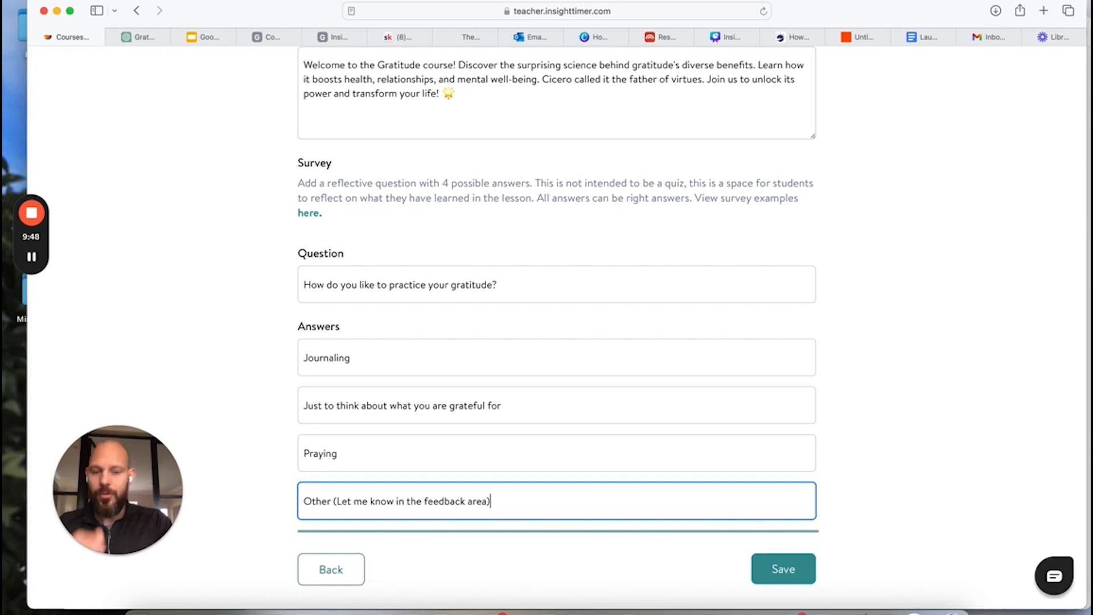
# - Review the Lesson 1 form, checking the survey, description, title and uploaded audio
pyautogui.scroll(1, 511, 498)
pyautogui.scroll(1, 512, 498)
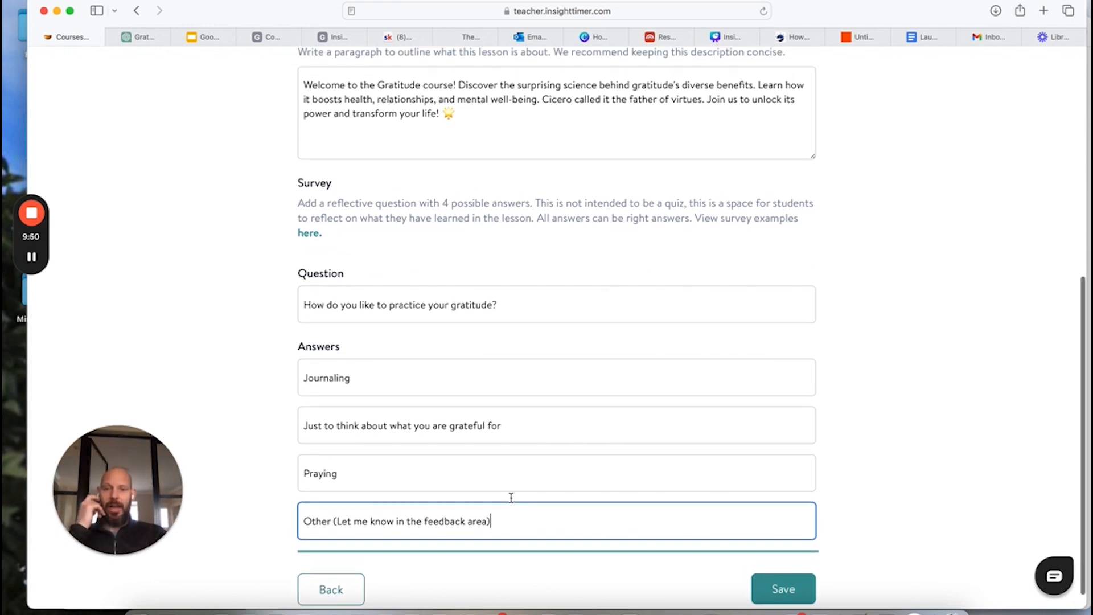
pyautogui.scroll(-1, 511, 498)
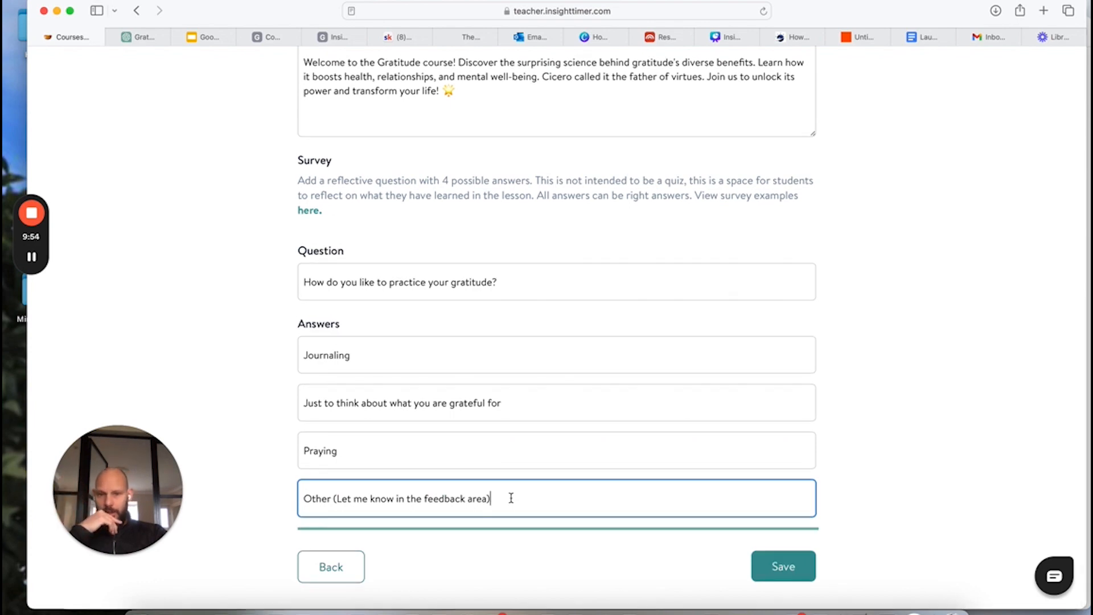
pyautogui.scroll(5, 511, 498)
pyautogui.scroll(-5, 511, 505)
pyautogui.scroll(-1, 577, 497)
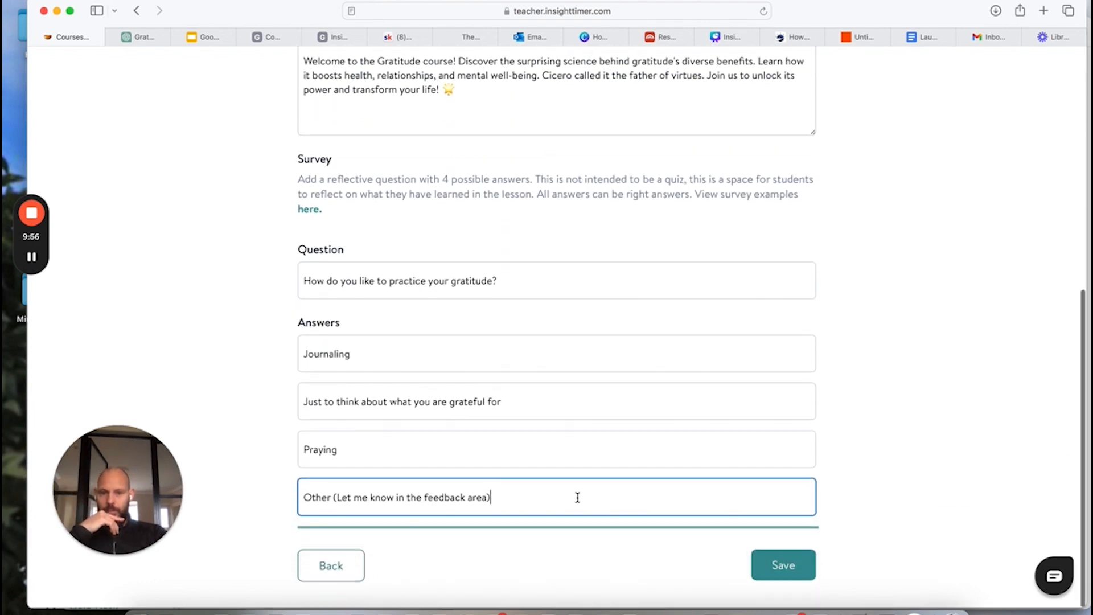
pyautogui.scroll(6, 578, 499)
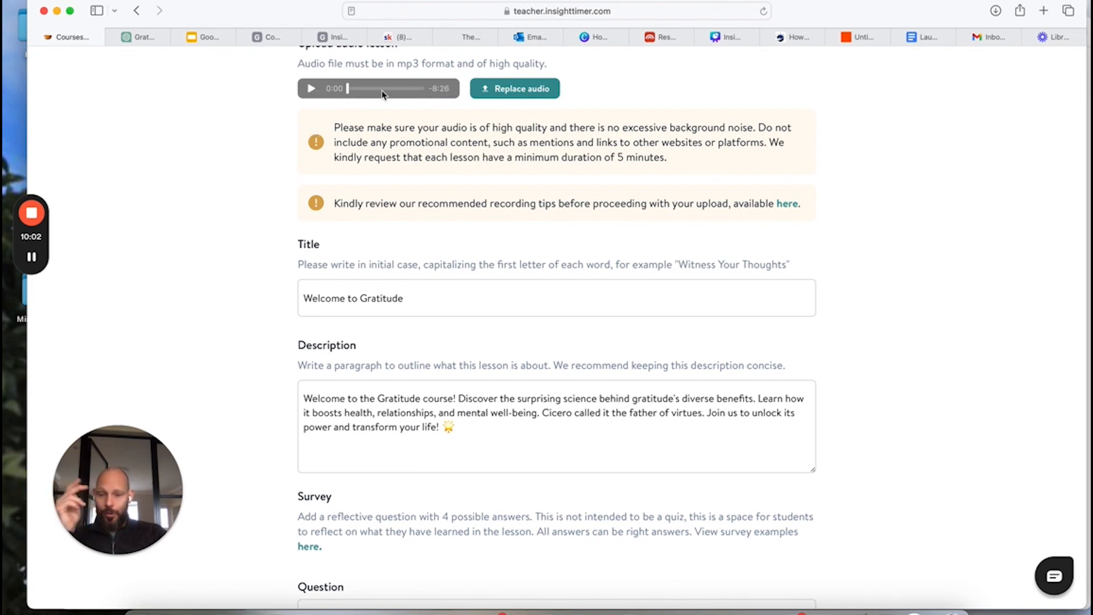
pyautogui.scroll(1, 386, 116)
pyautogui.scroll(2, 386, 117)
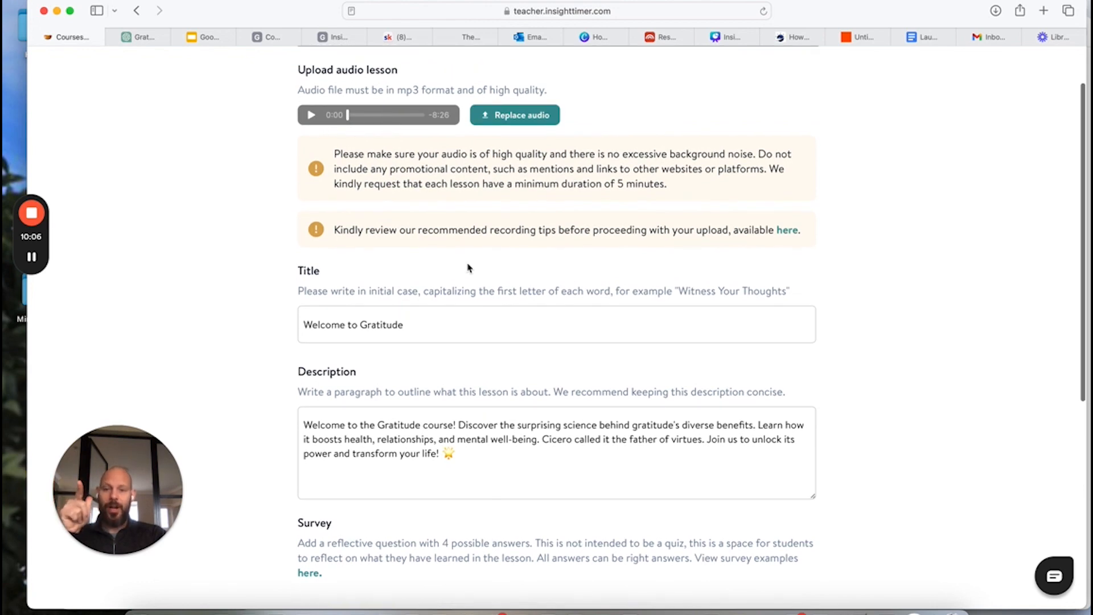
# - Check the Lesson 1 title's initial capitals, then the description, survey question and four answers
pyautogui.scroll(1, 498, 305)
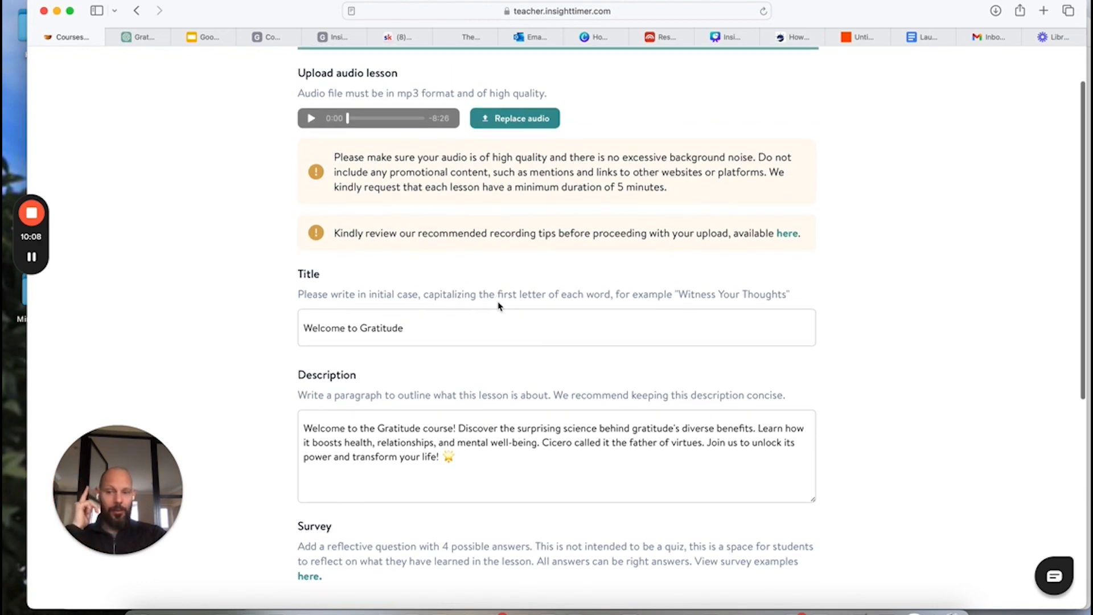
pyautogui.scroll(-1, 497, 306)
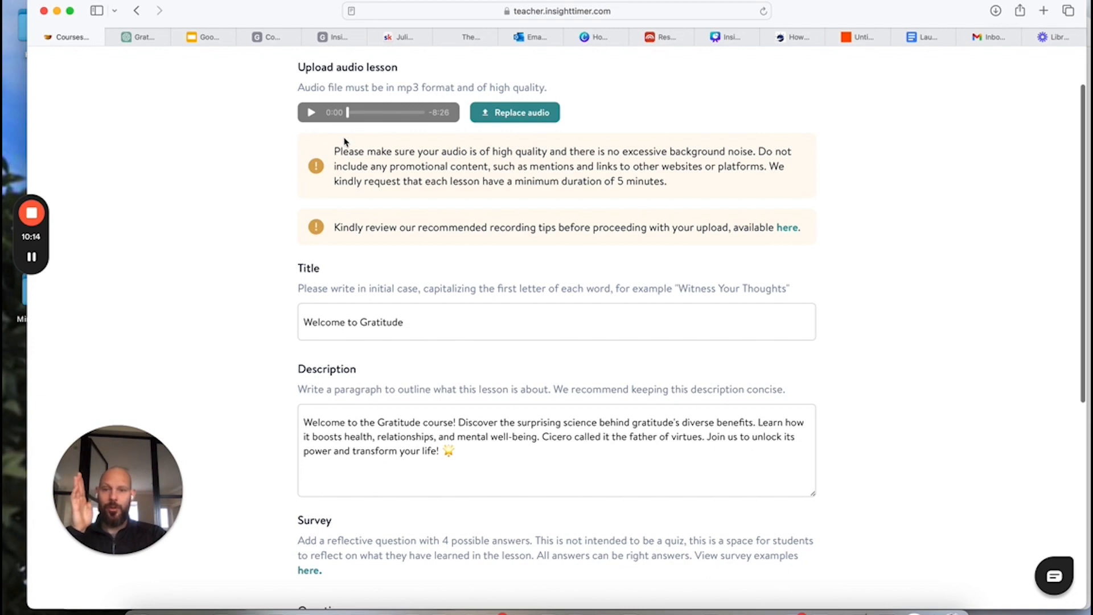
pyautogui.scroll(2, 344, 137)
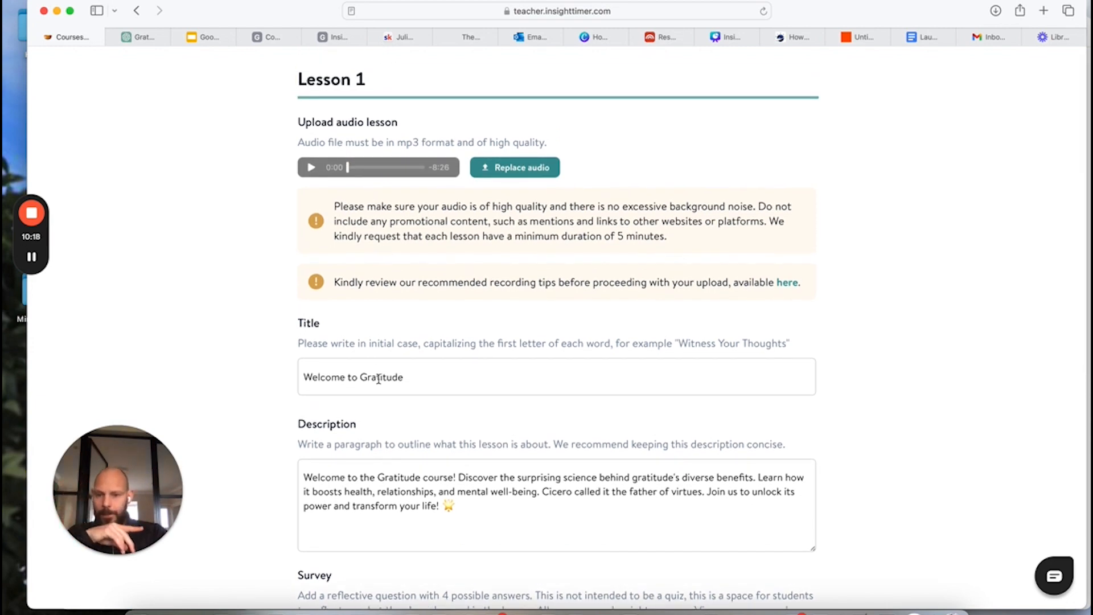
pyautogui.scroll(-1, 378, 378)
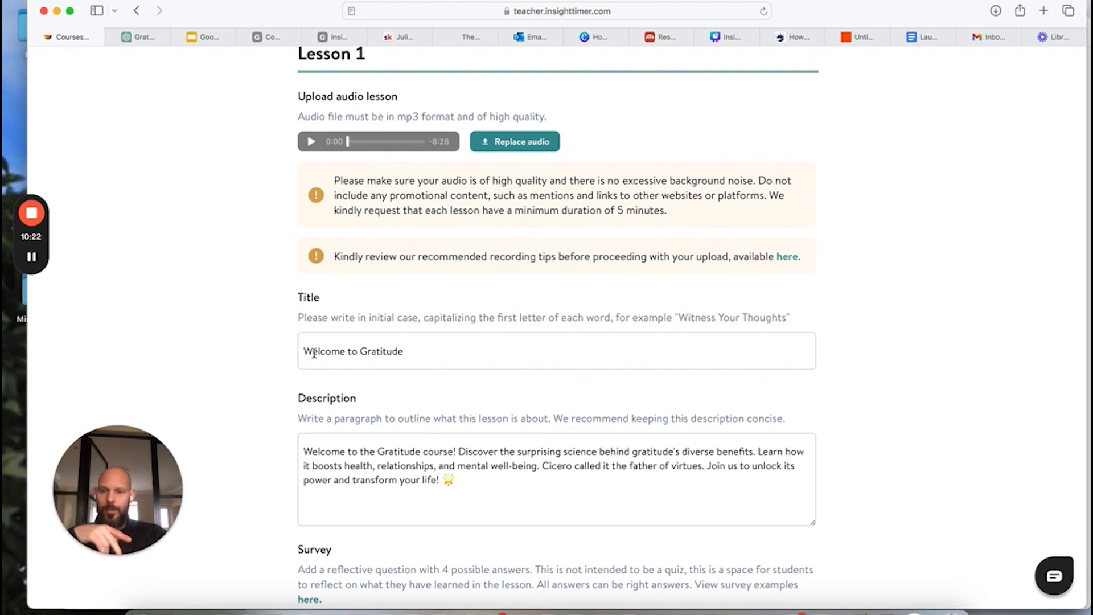
pyautogui.moveTo(315, 357); pyautogui.dragTo(299, 354)
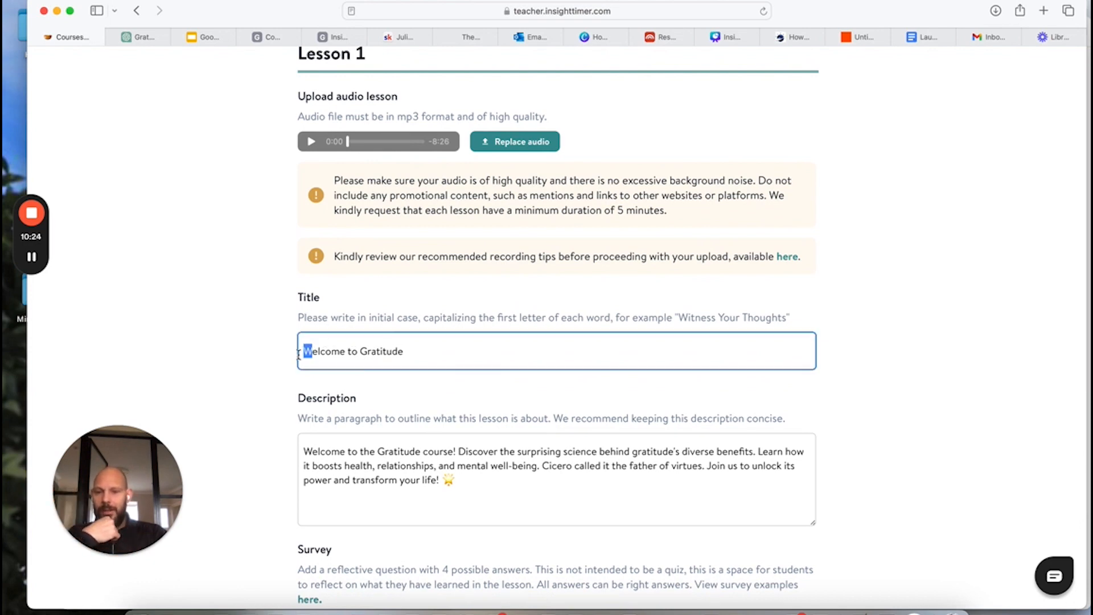
pyautogui.moveTo(369, 353); pyautogui.dragTo(361, 353)
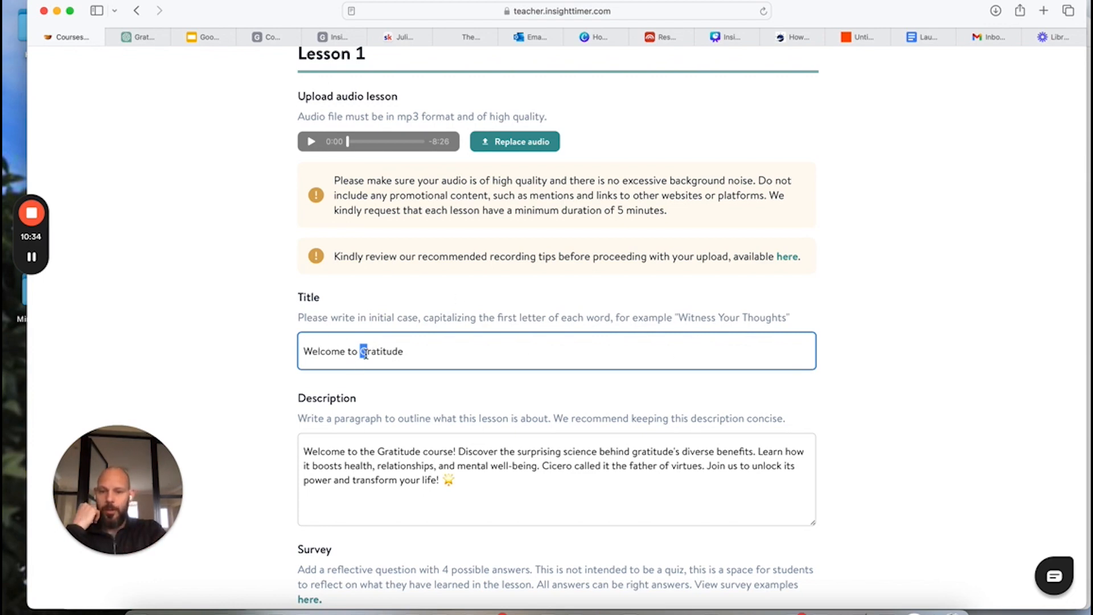
pyautogui.scroll(-7, 487, 378)
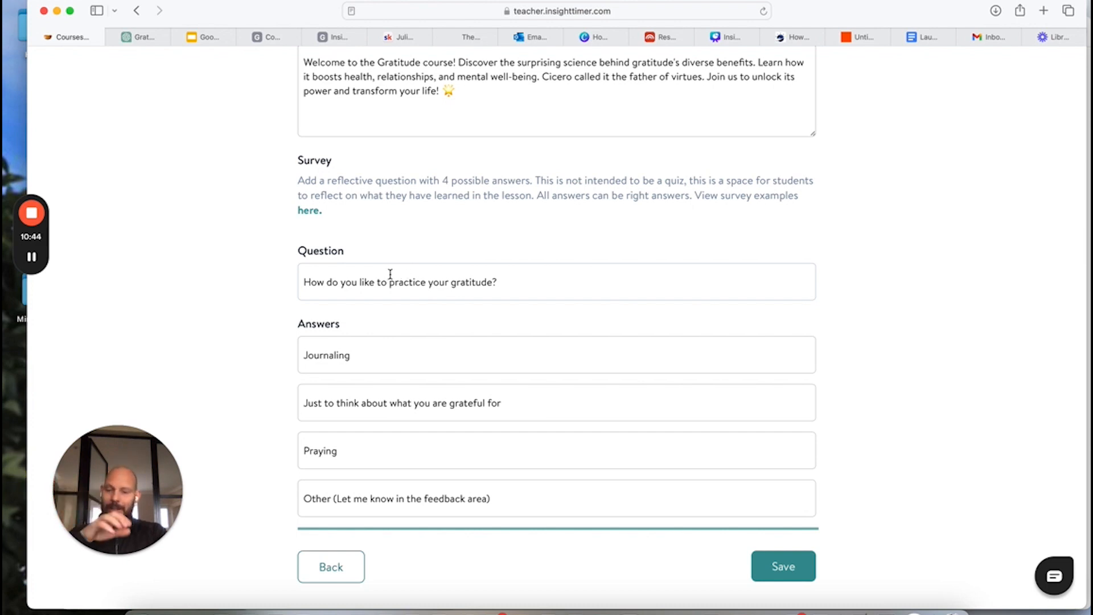
pyautogui.moveTo(35, 260)
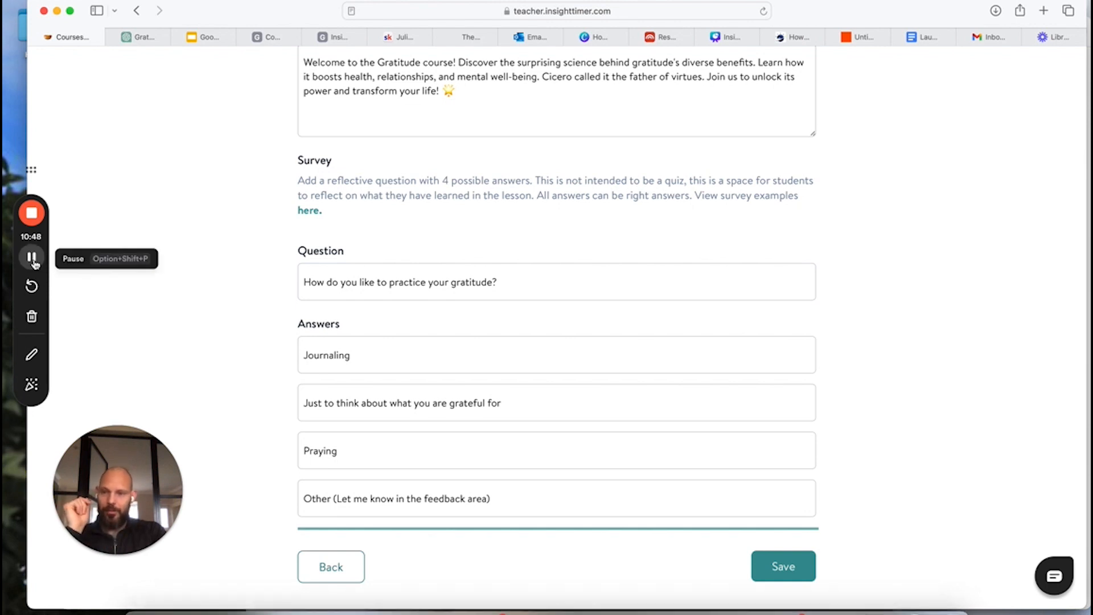
pyautogui.click(32, 257)
pyautogui.click(32, 257)
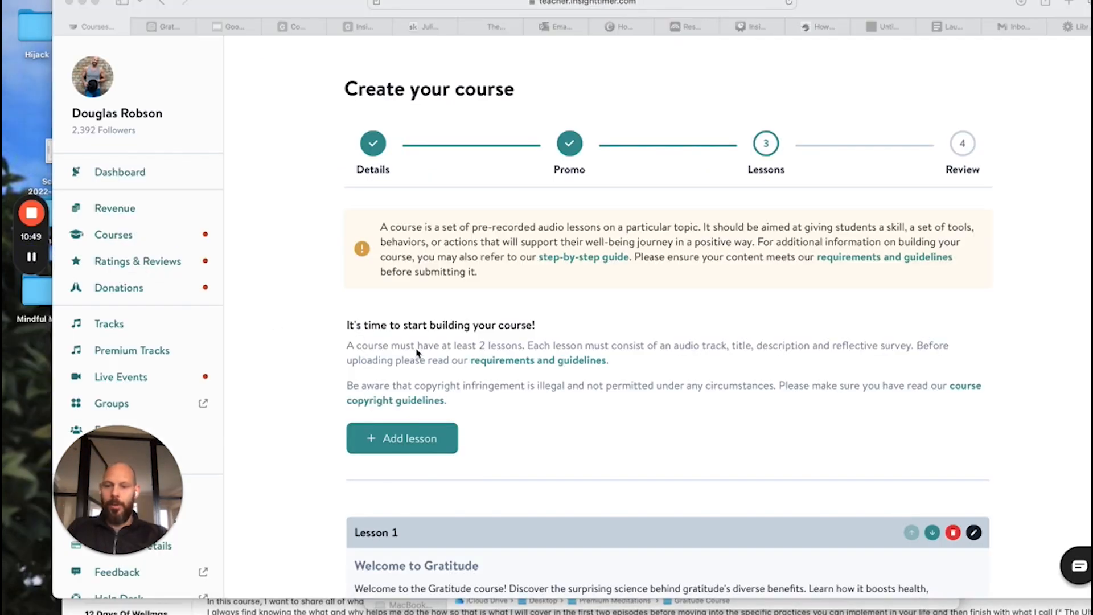
# - Review the titles, descriptions and audio tracks of Lessons 1 to 8 in the course's lesson list
pyautogui.scroll(-1, 452, 436)
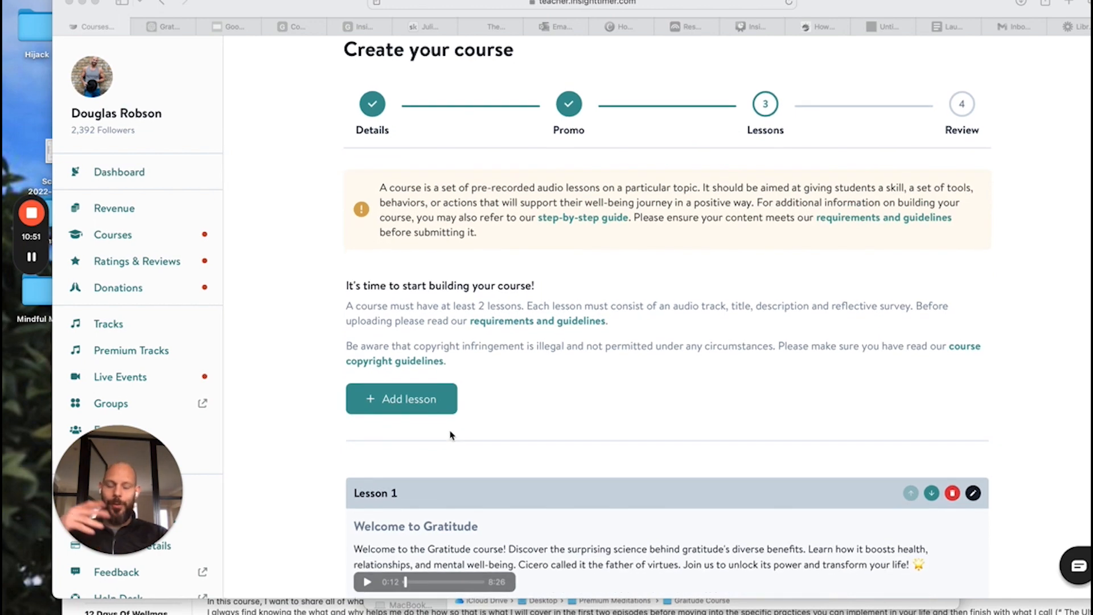
pyautogui.scroll(-8, 452, 436)
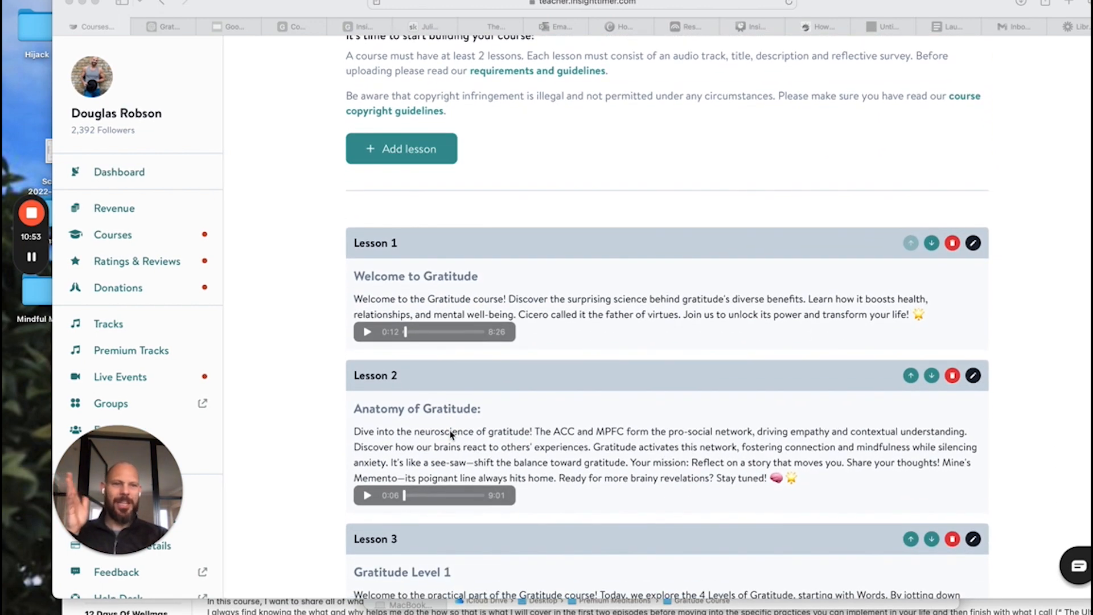
pyautogui.scroll(-2, 452, 436)
pyautogui.scroll(-4, 451, 435)
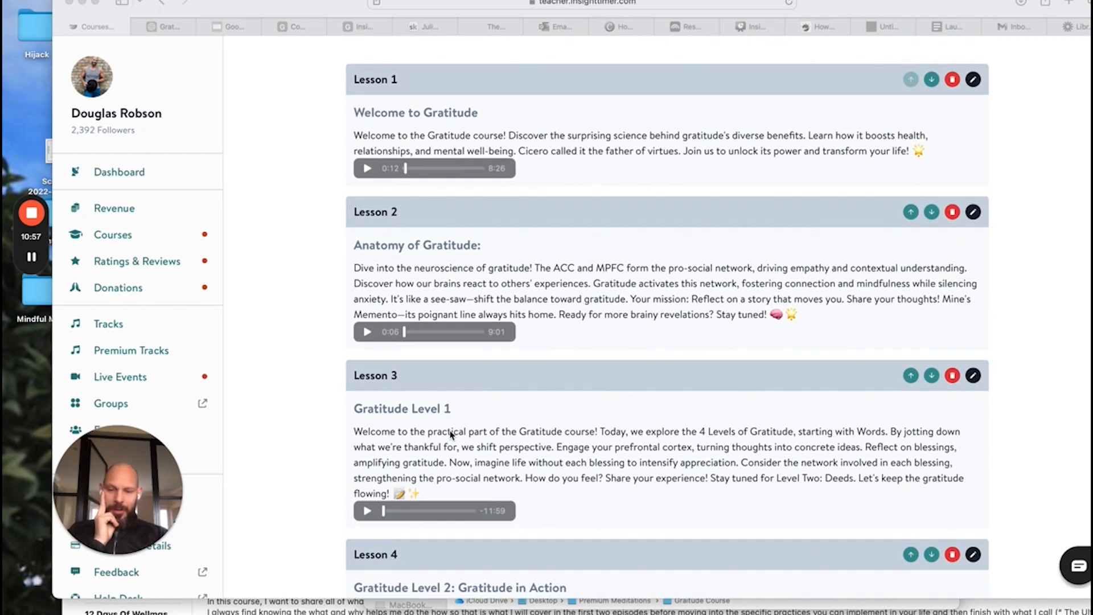
pyautogui.scroll(-2, 451, 436)
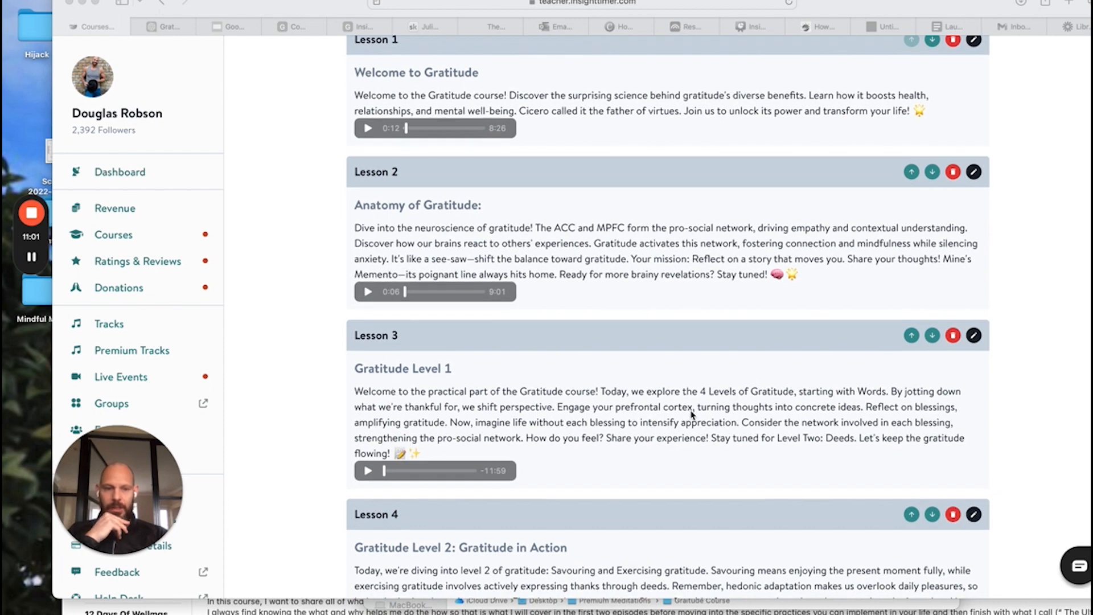
pyautogui.scroll(-2, 691, 415)
pyautogui.scroll(-2, 692, 414)
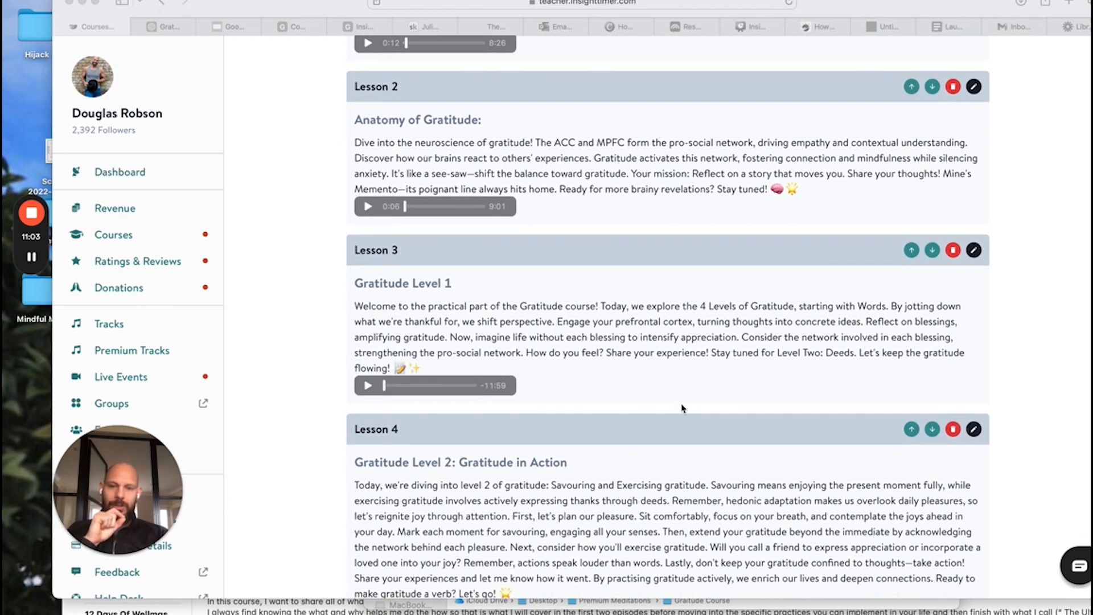
pyautogui.scroll(-4, 630, 332)
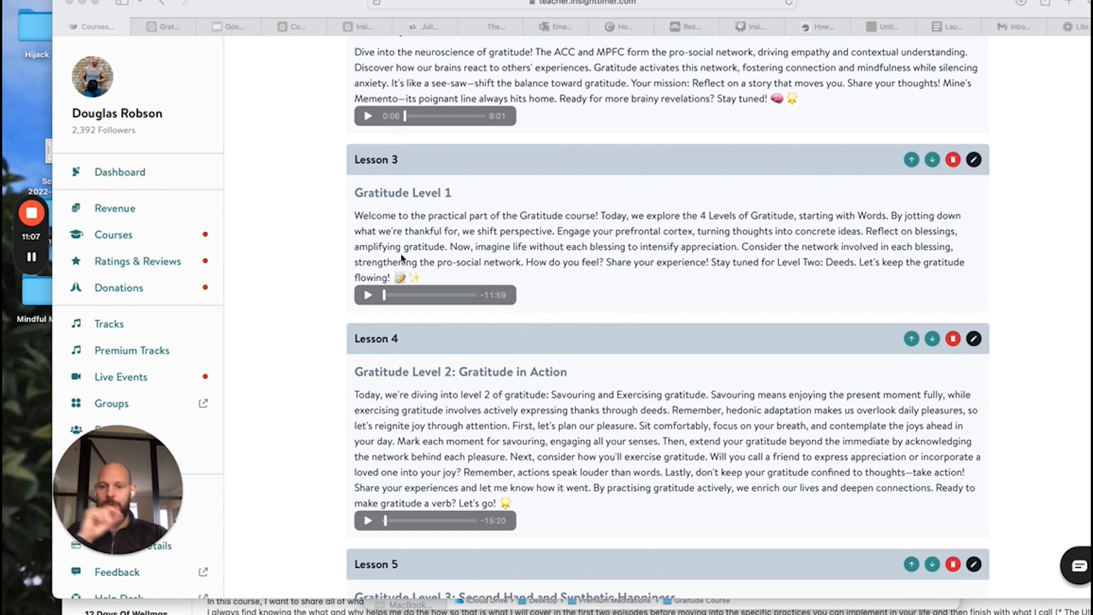
pyautogui.scroll(-4, 415, 343)
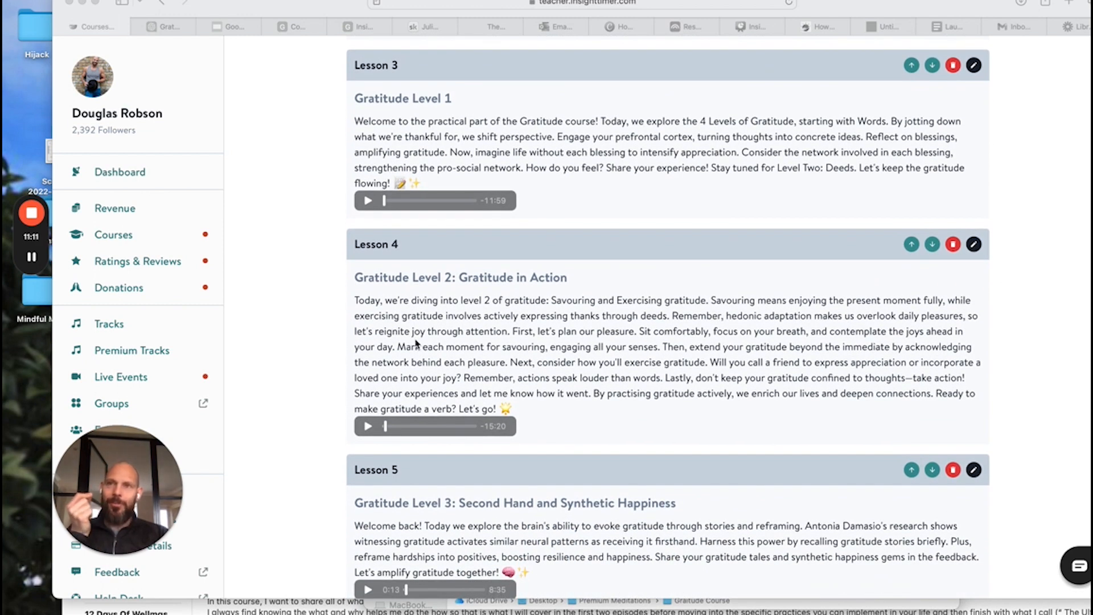
pyautogui.scroll(-14, 416, 343)
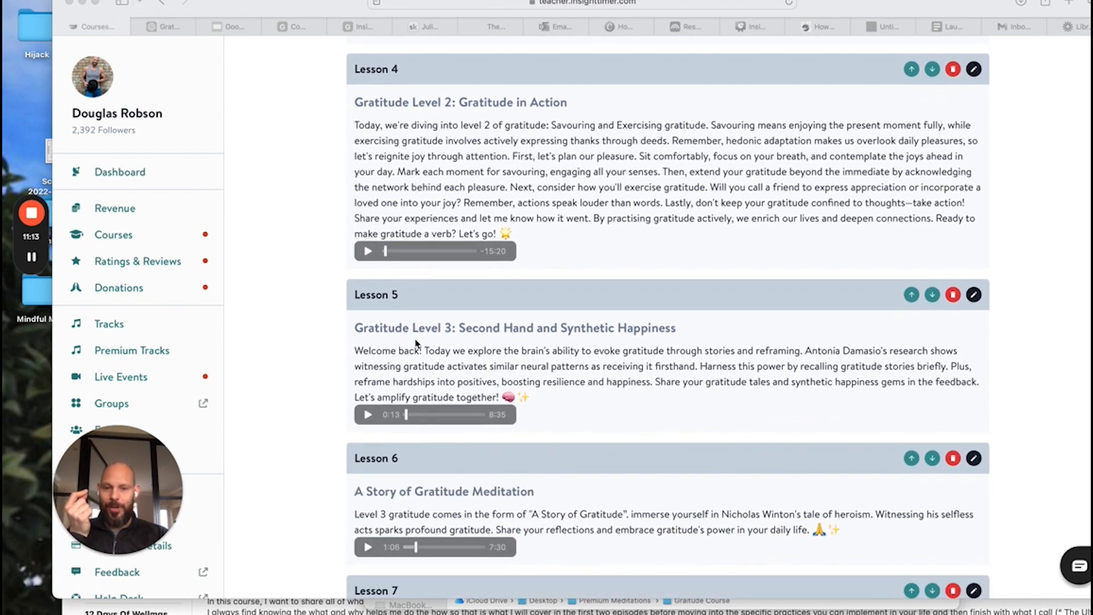
pyautogui.scroll(-7, 416, 344)
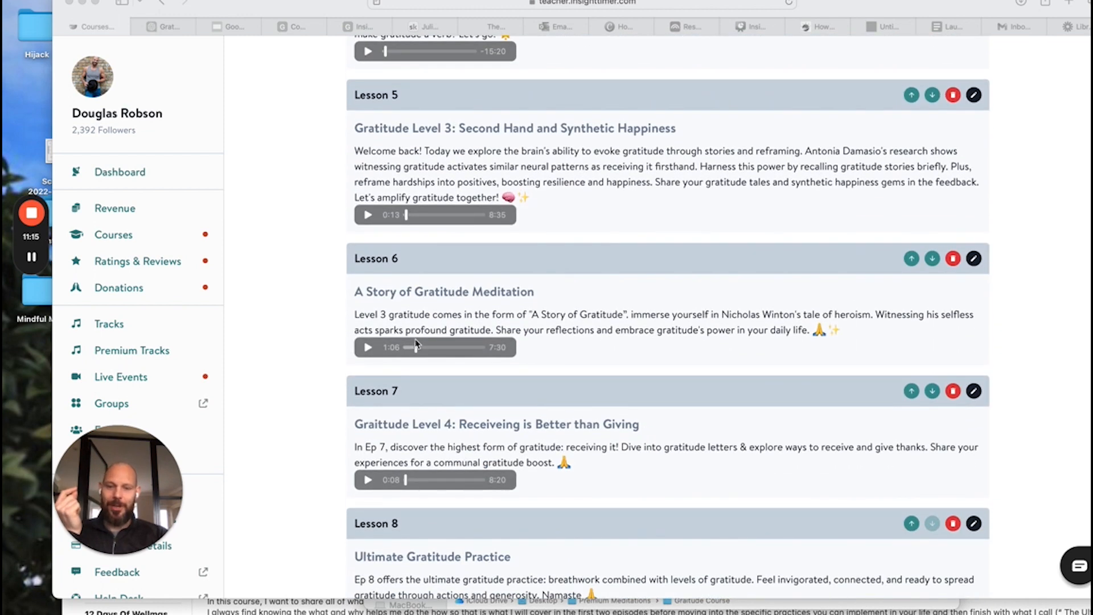
pyautogui.scroll(-1, 417, 344)
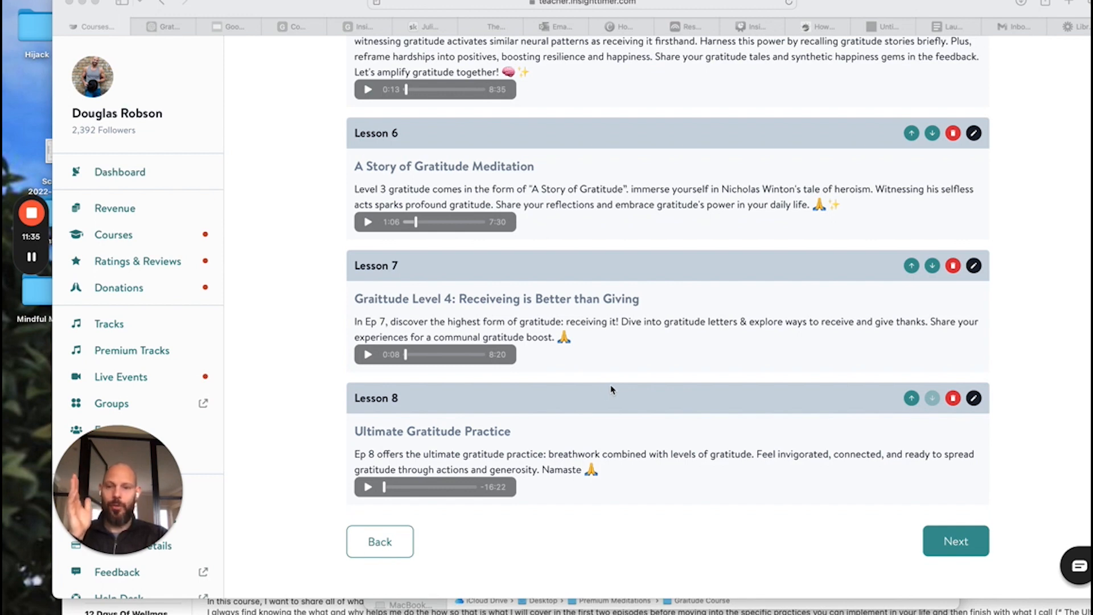
# - Recheck the order of the lessons and proceed to the course's final Review stage
pyautogui.scroll(10, 612, 389)
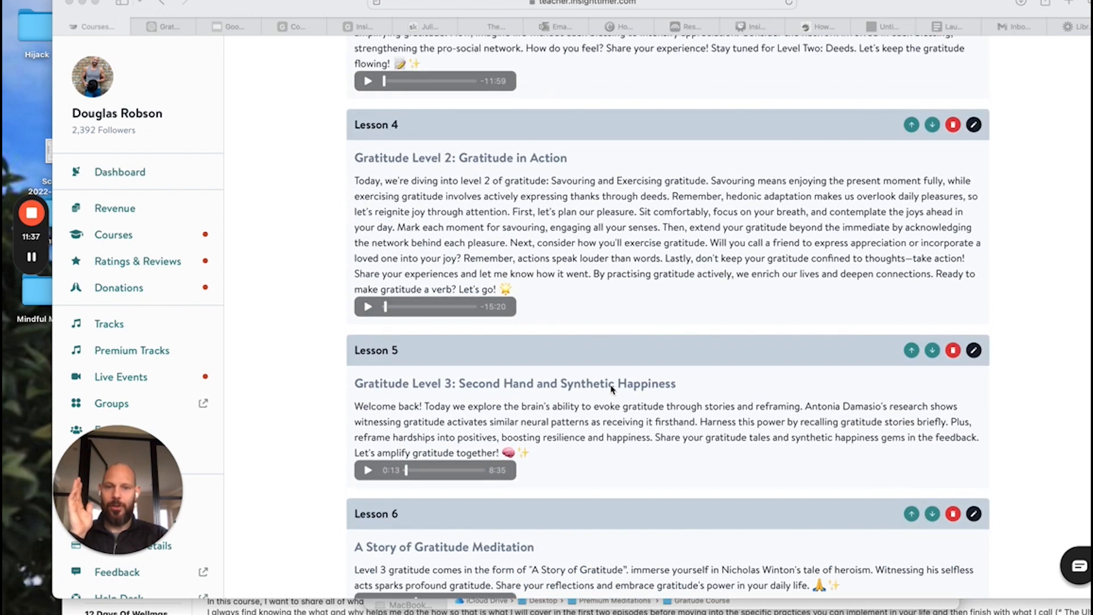
pyautogui.scroll(10, 612, 390)
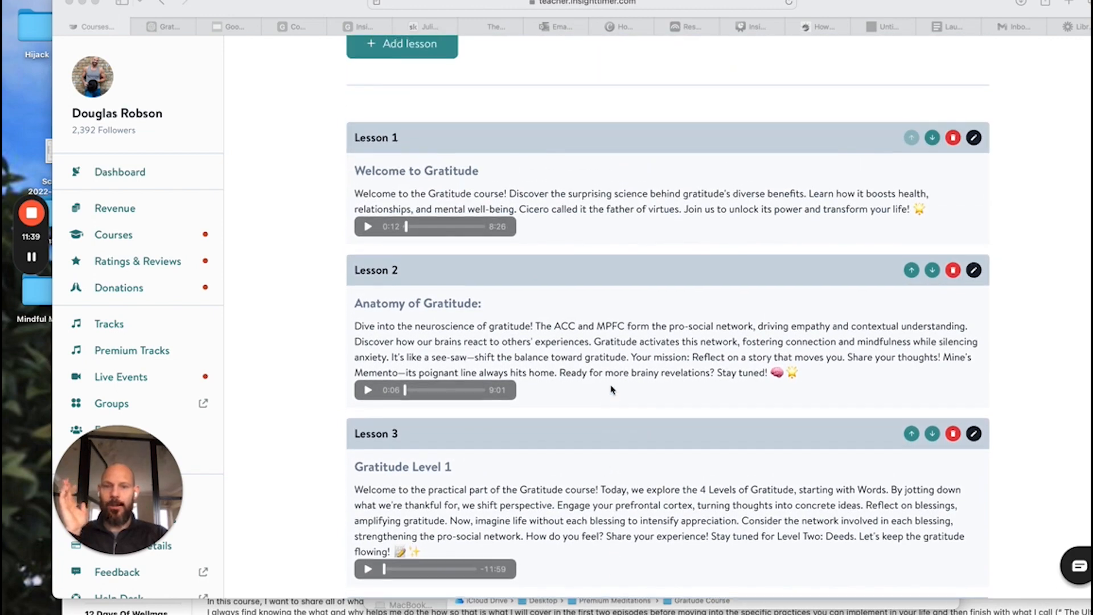
pyautogui.scroll(-15, 612, 389)
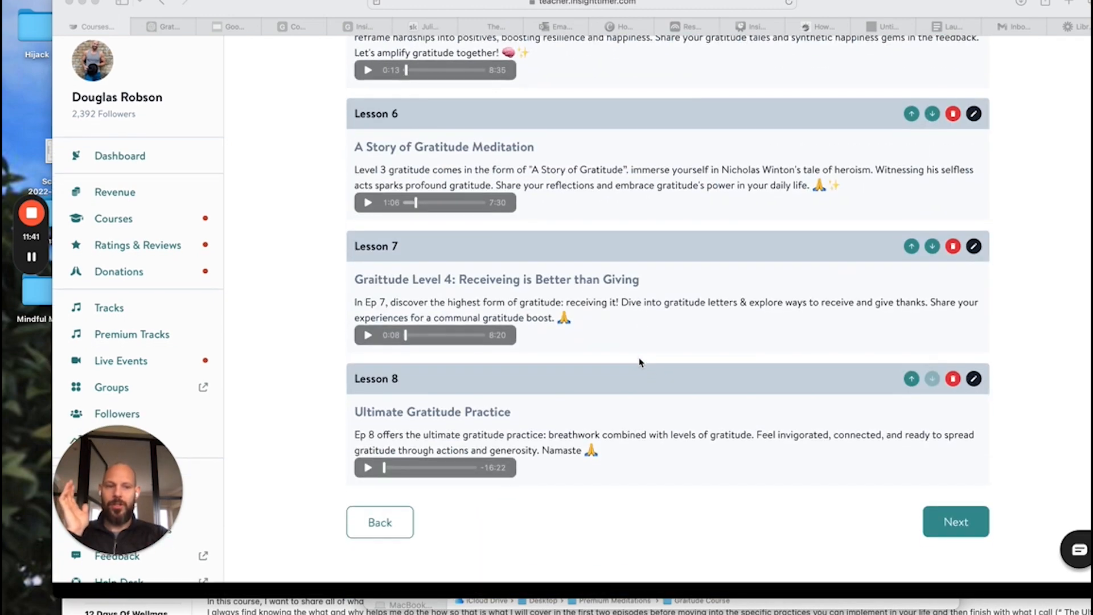
pyautogui.click(958, 542)
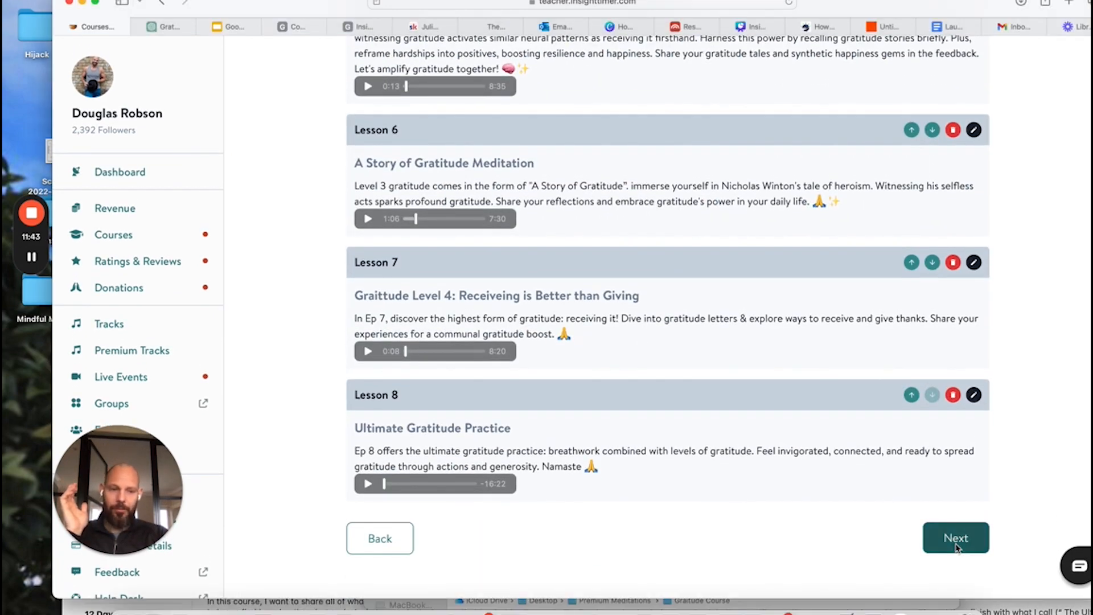
pyautogui.click(957, 545)
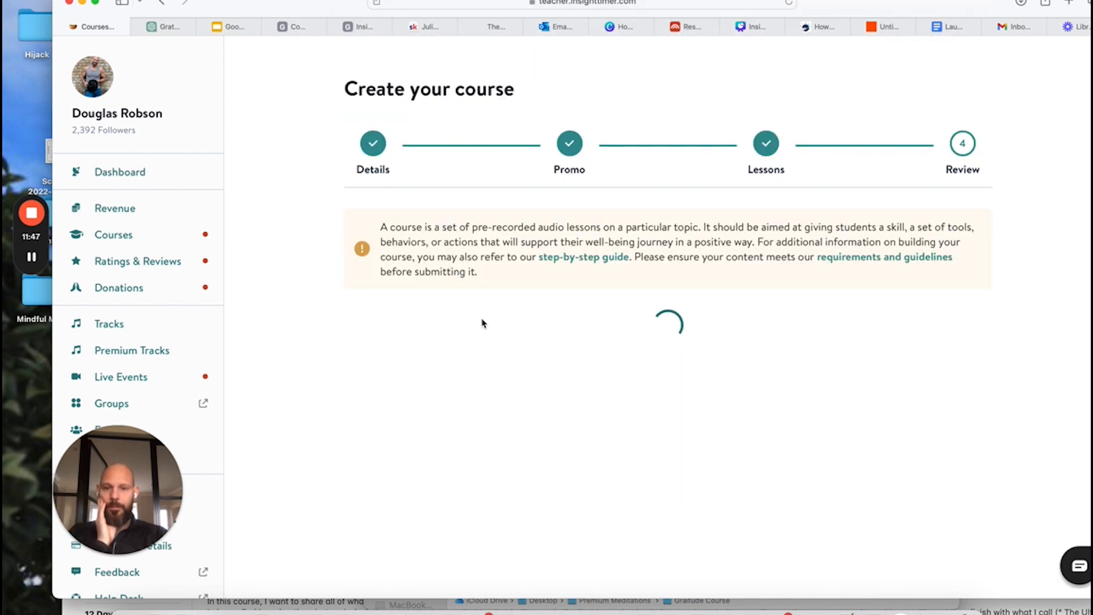
# - Examine the final course preview, including the cover image, title, course details, description, tags, teacher bio and all lessons
pyautogui.scroll(-5, 537, 296)
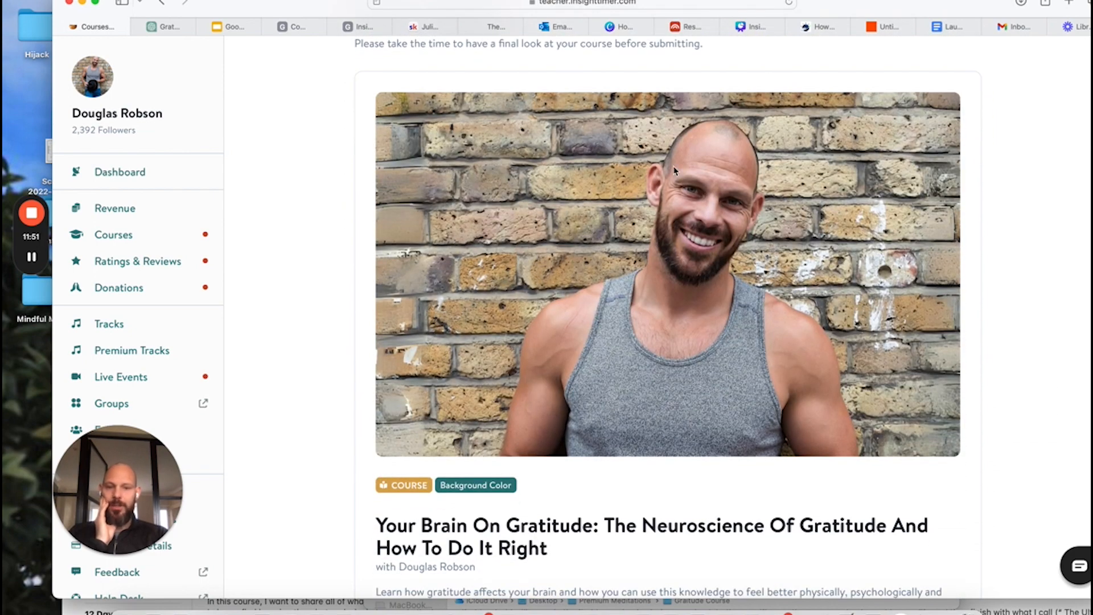
pyautogui.scroll(-6, 674, 356)
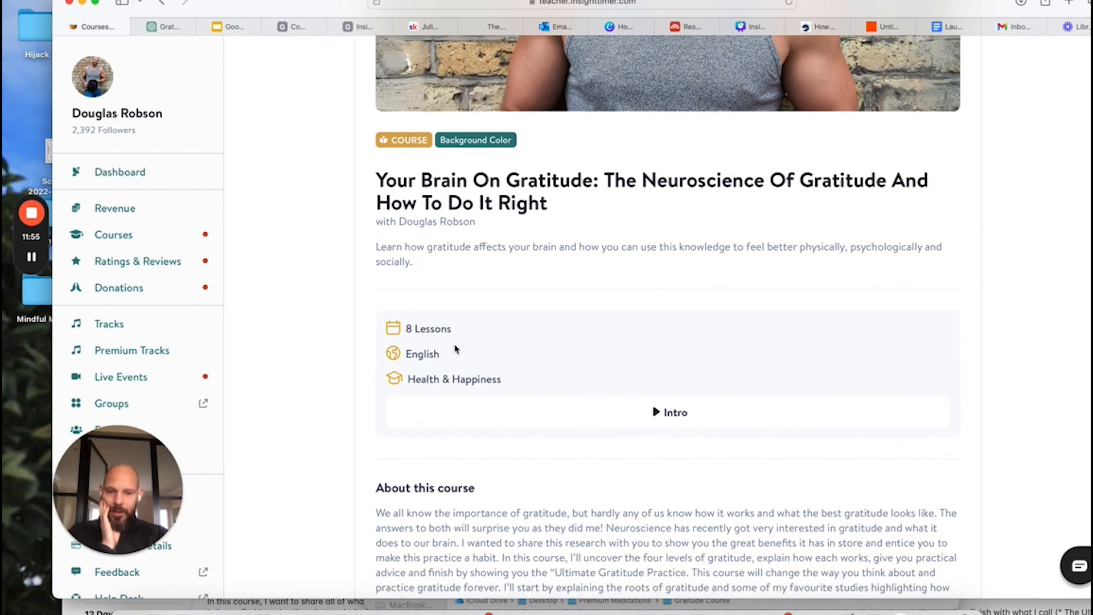
pyautogui.scroll(-4, 617, 447)
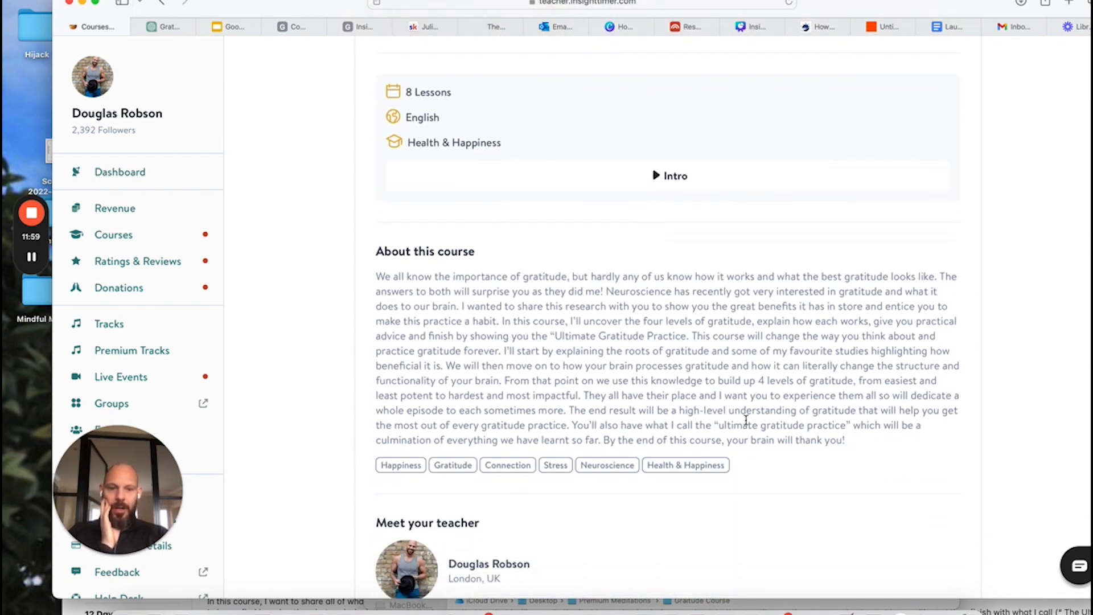
pyautogui.scroll(-1, 688, 406)
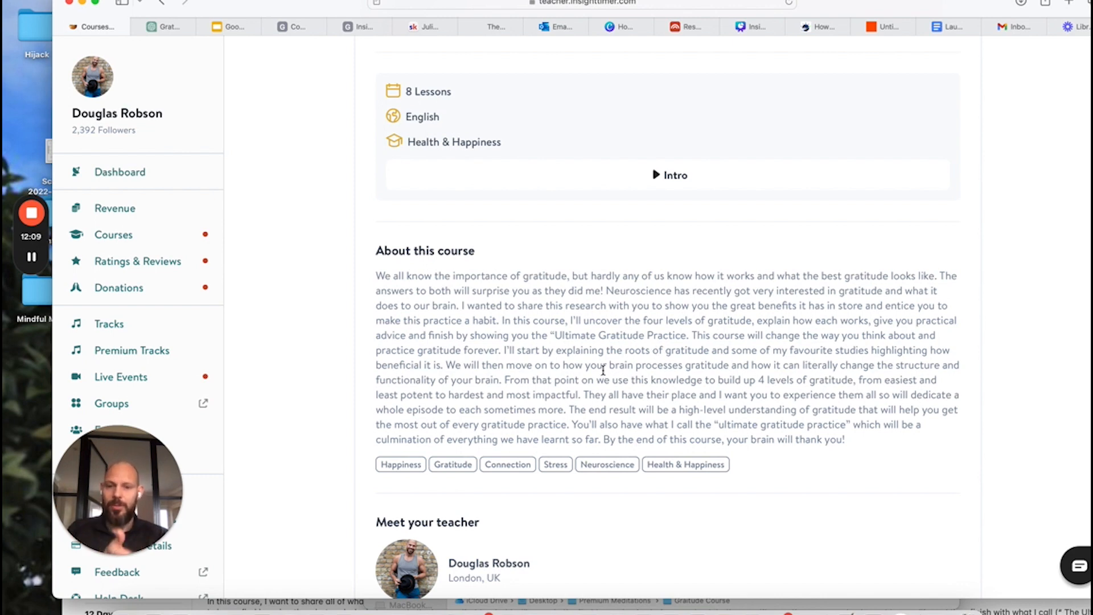
pyautogui.scroll(-5, 603, 371)
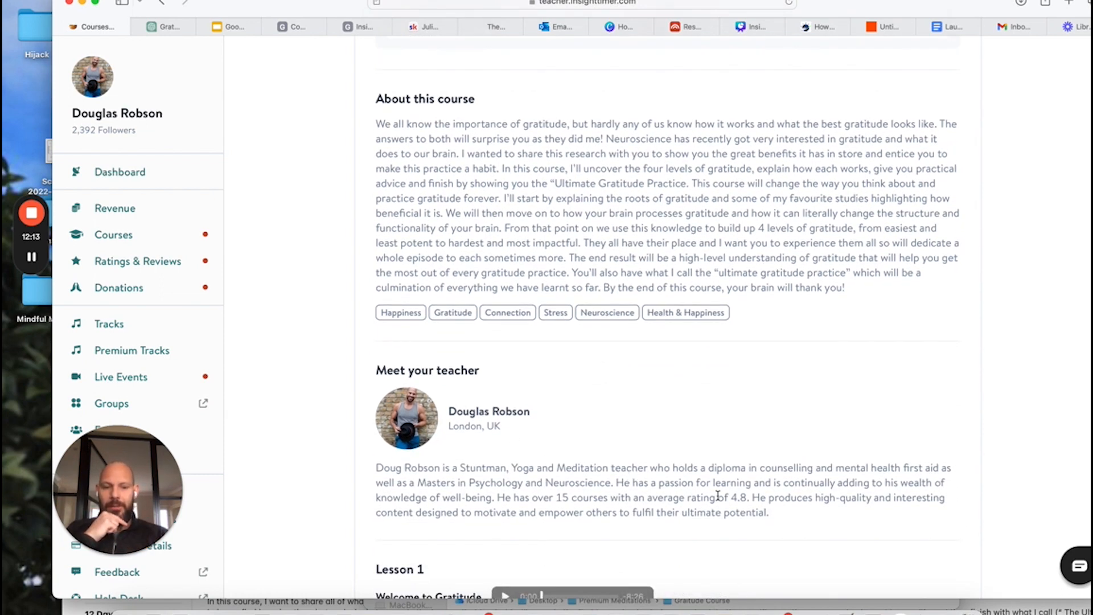
pyautogui.scroll(-4, 717, 495)
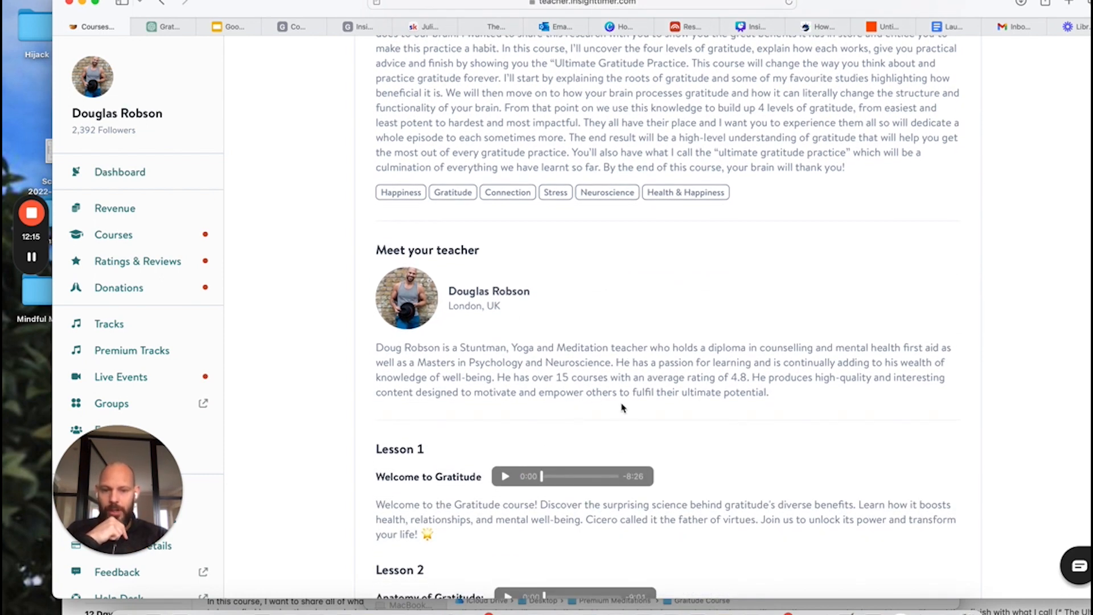
pyautogui.scroll(-20, 623, 407)
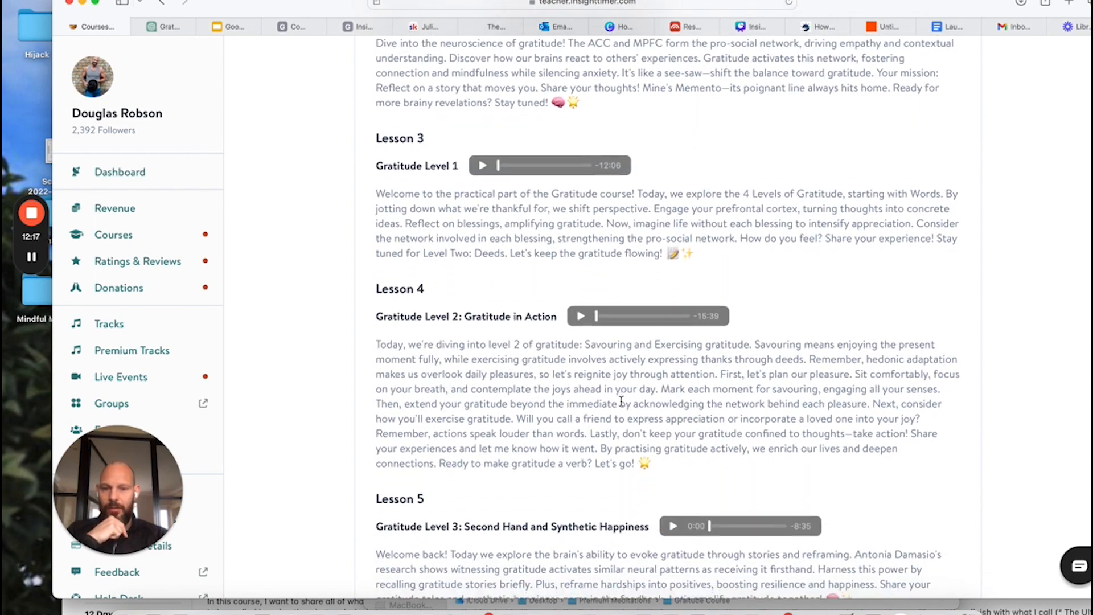
pyautogui.scroll(-17, 622, 401)
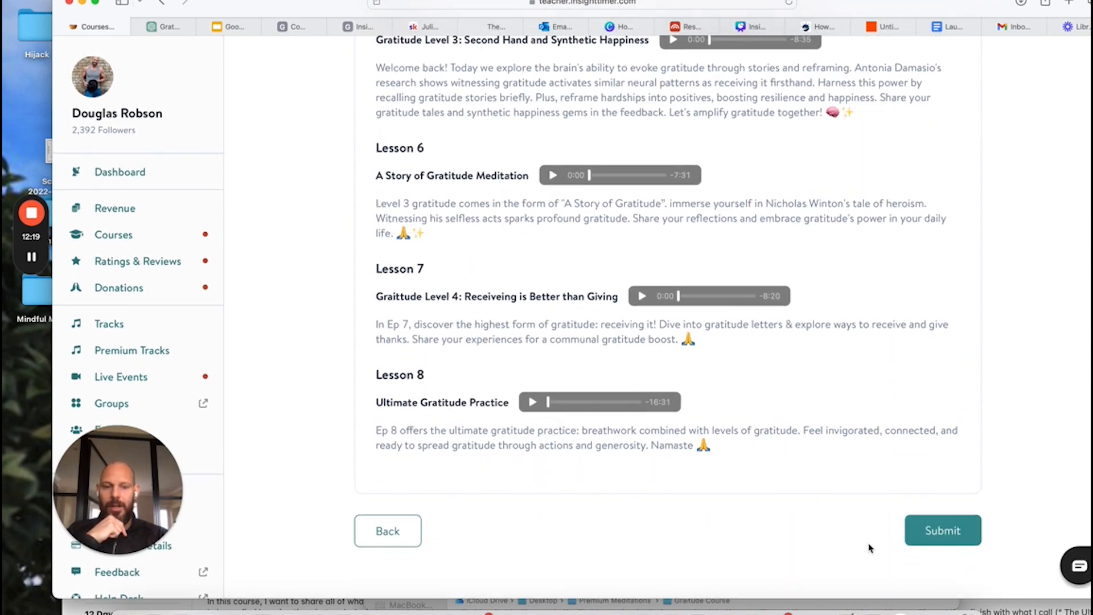
# - Submit the finished gratitude course for platform review and close the course promotion dialog
pyautogui.click(945, 538)
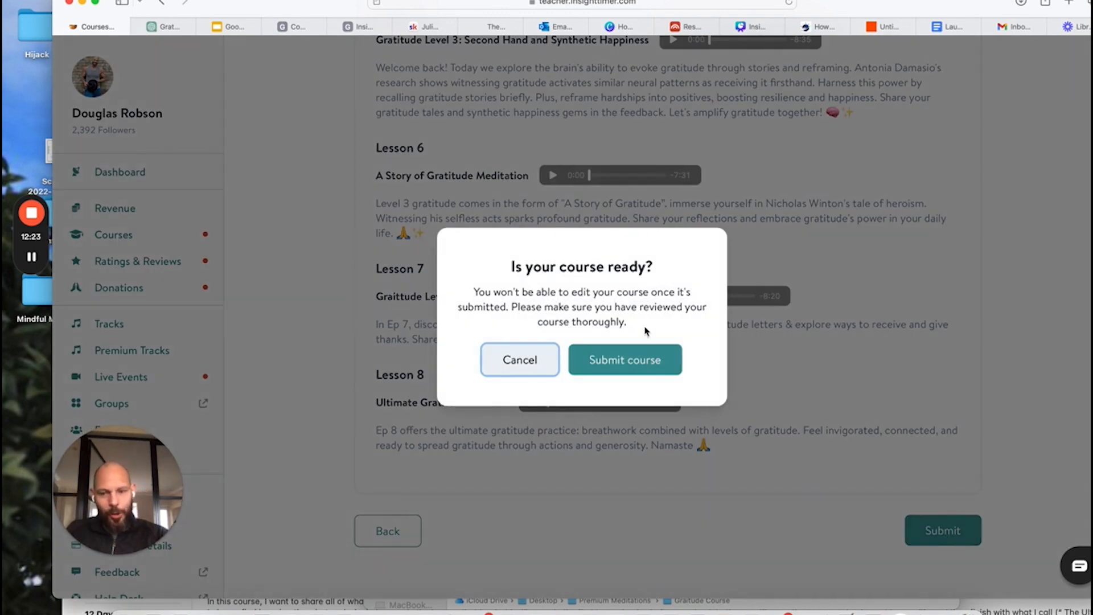
pyautogui.click(640, 360)
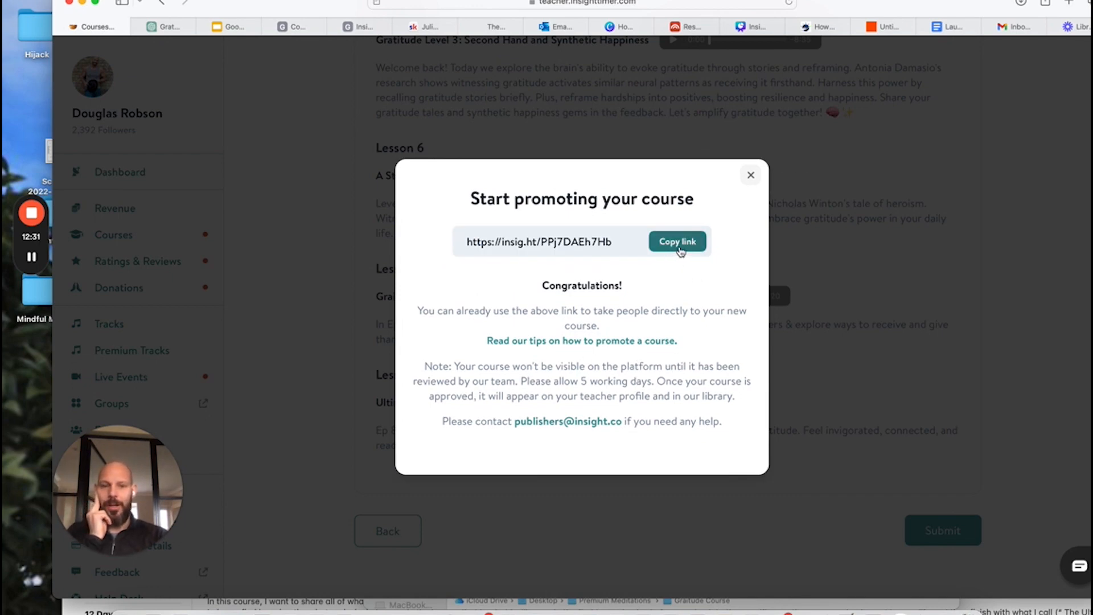
pyautogui.click(750, 179)
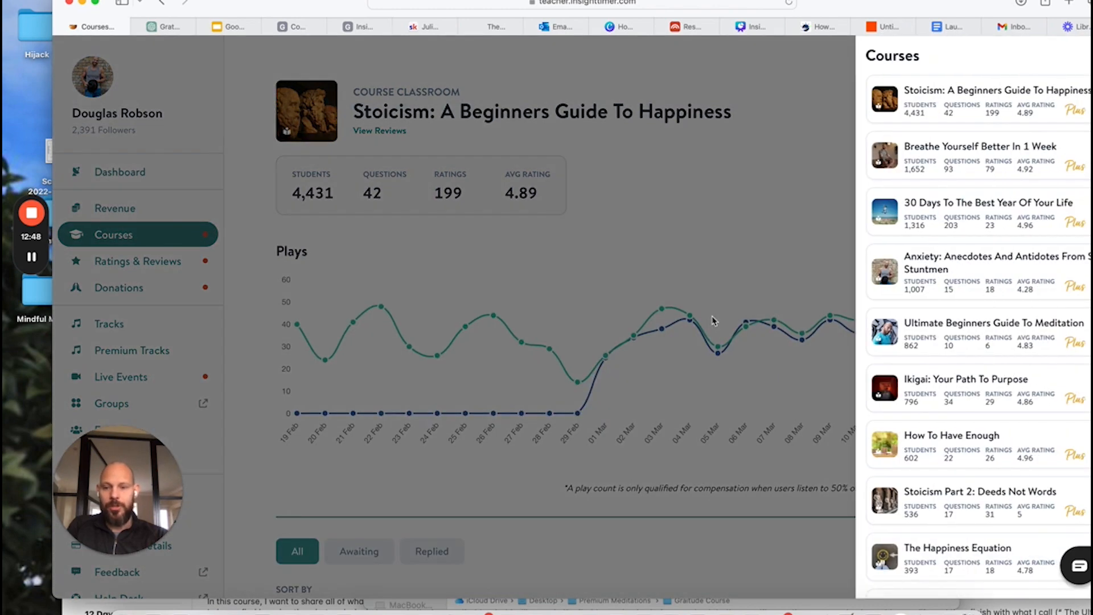
# - Reopen the teacher's course list from the dashboard and check the gratitude course's entries under Pending and Drafts
pyautogui.click(714, 321)
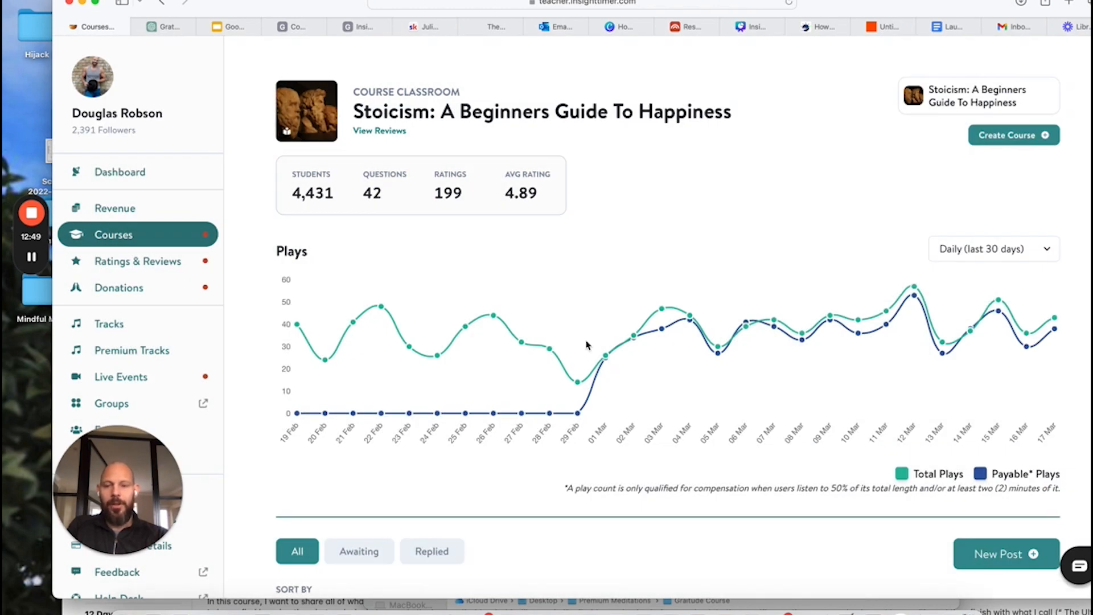
pyautogui.click(127, 175)
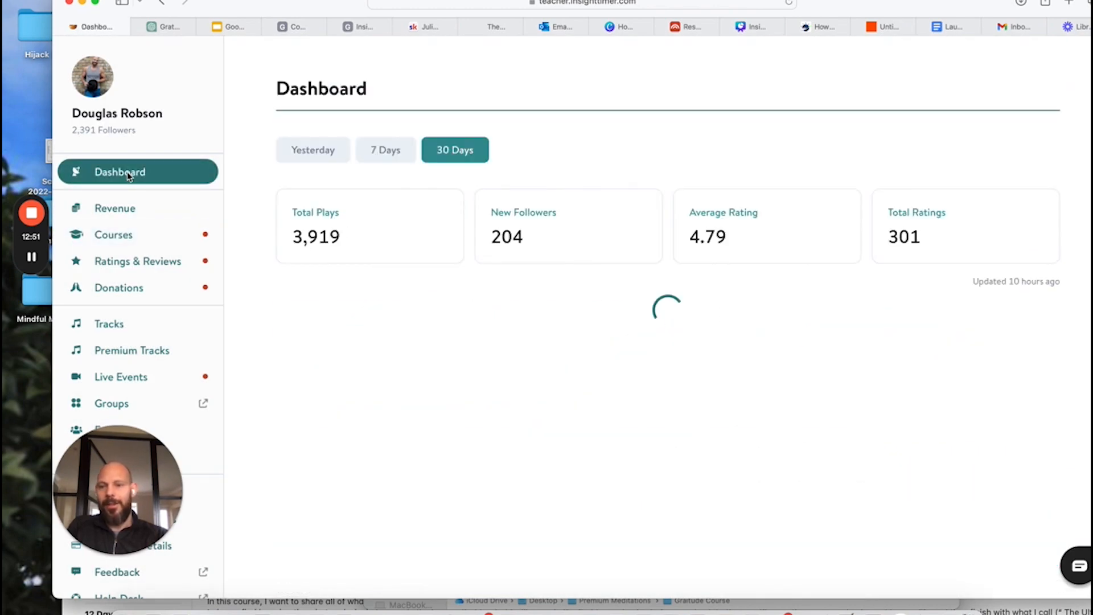
pyautogui.click(118, 236)
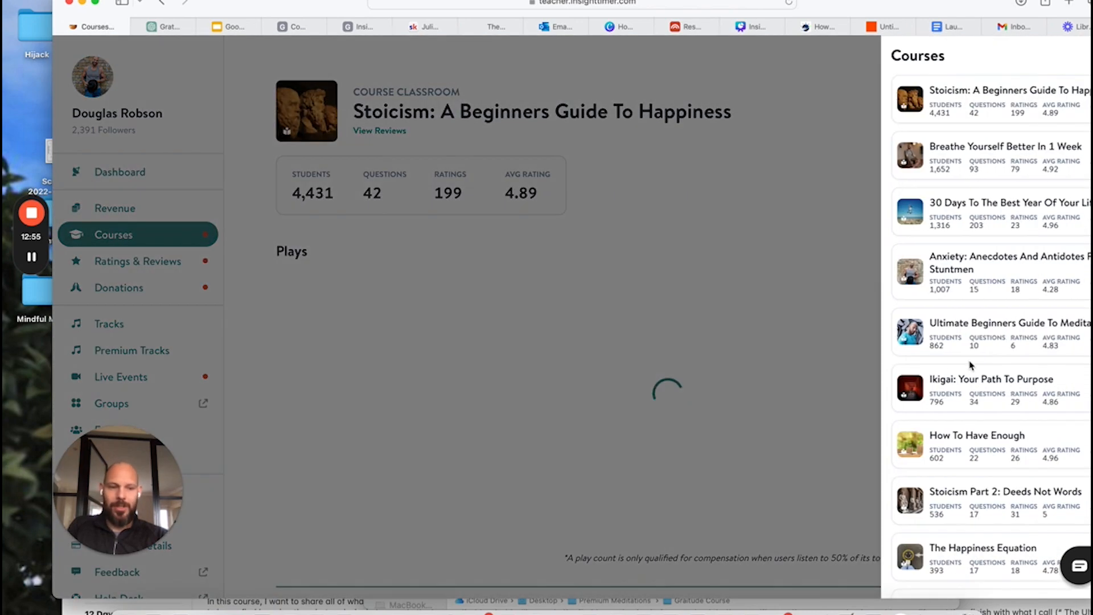
pyautogui.scroll(-10, 961, 396)
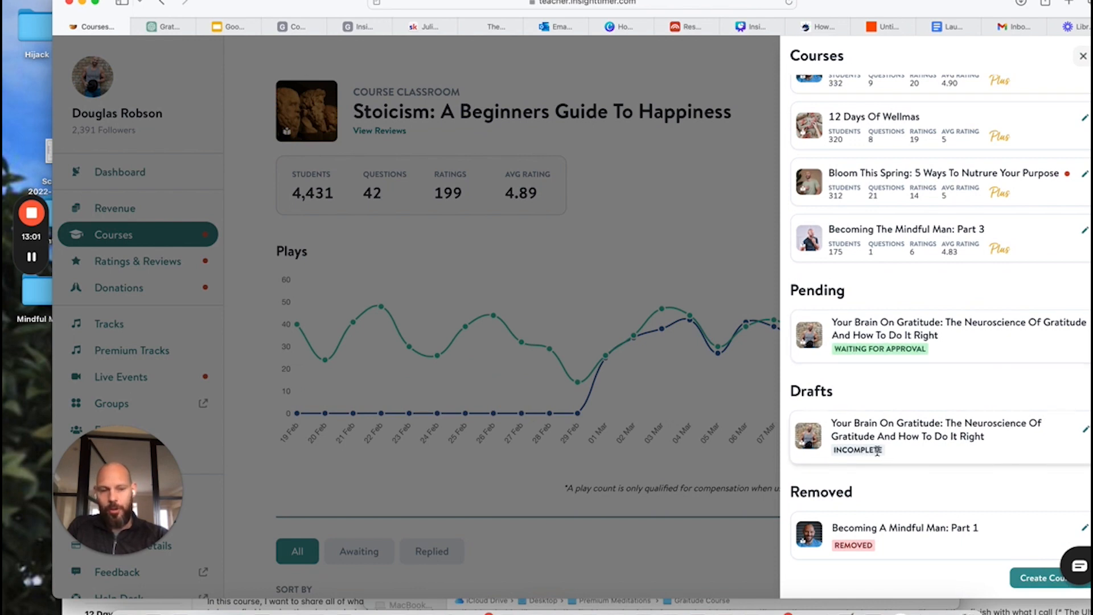
pyautogui.click(615, 365)
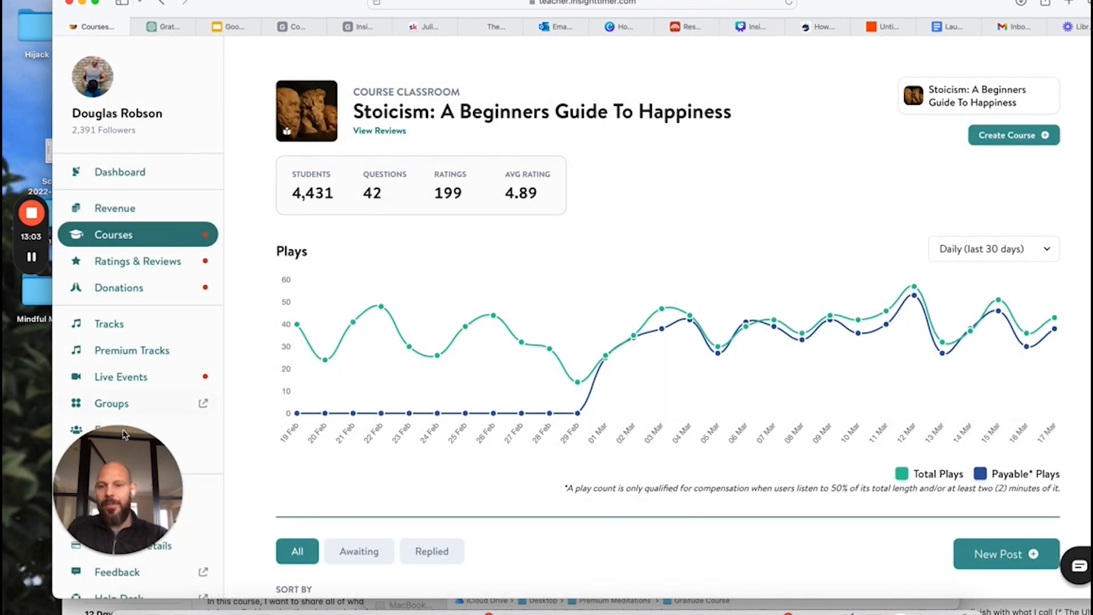
# - Open the Premium Tracks page and look over its plays chart and the statuses of the newest tracks
pyautogui.moveTo(125, 455); pyautogui.dragTo(777, 478)
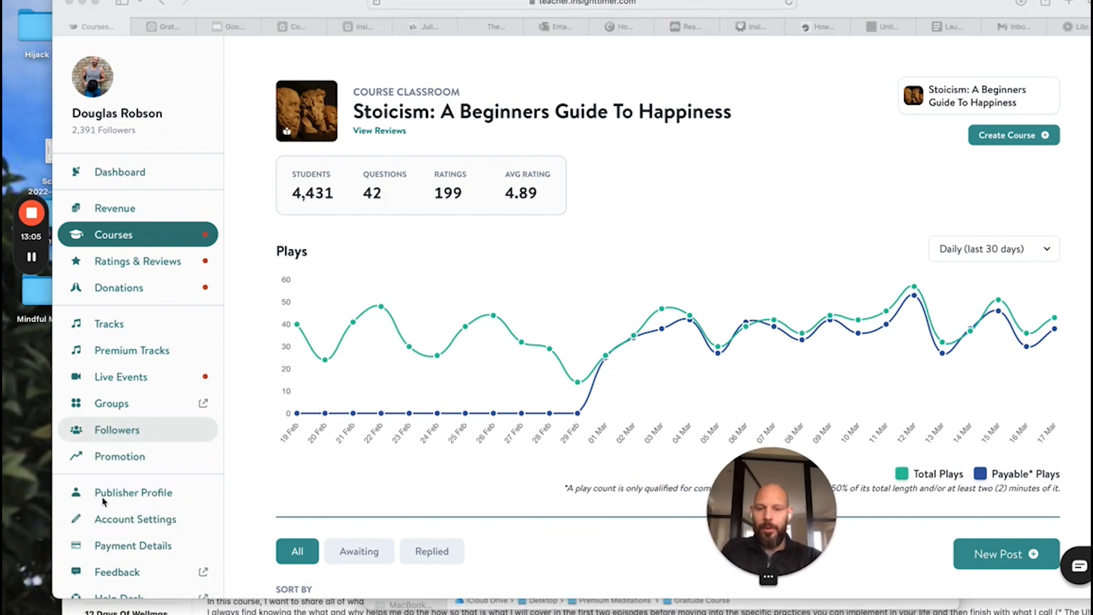
pyautogui.click(131, 356)
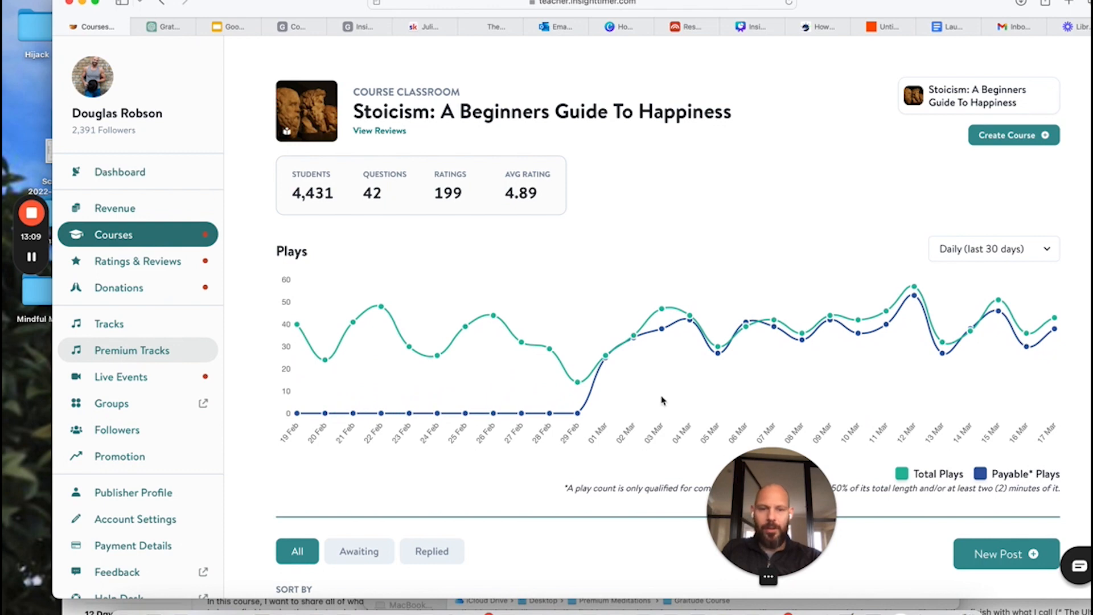
pyautogui.scroll(-5, 661, 397)
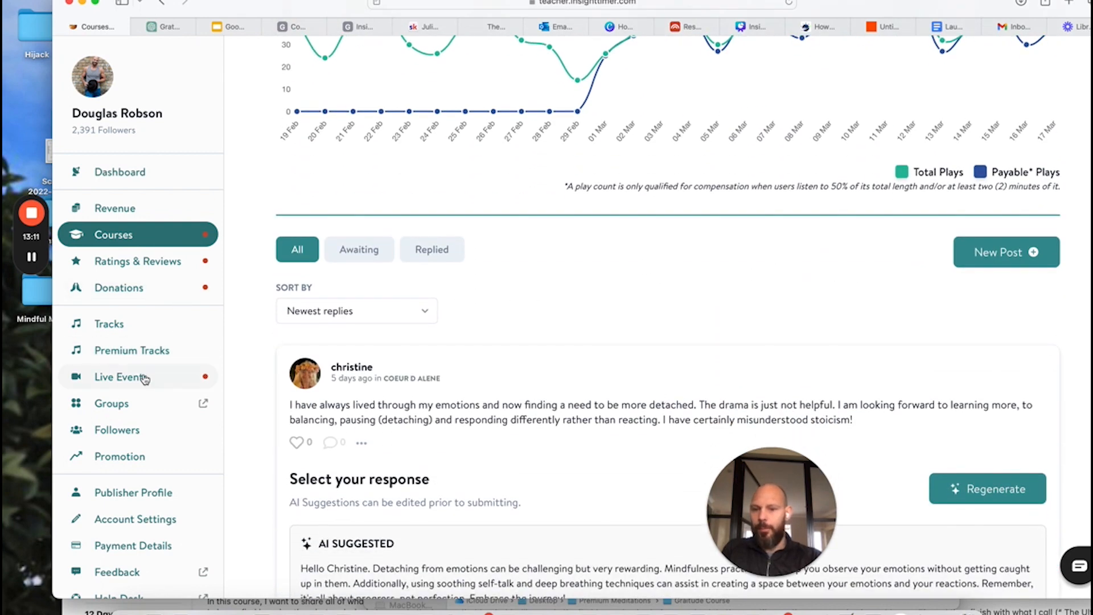
pyautogui.click(142, 350)
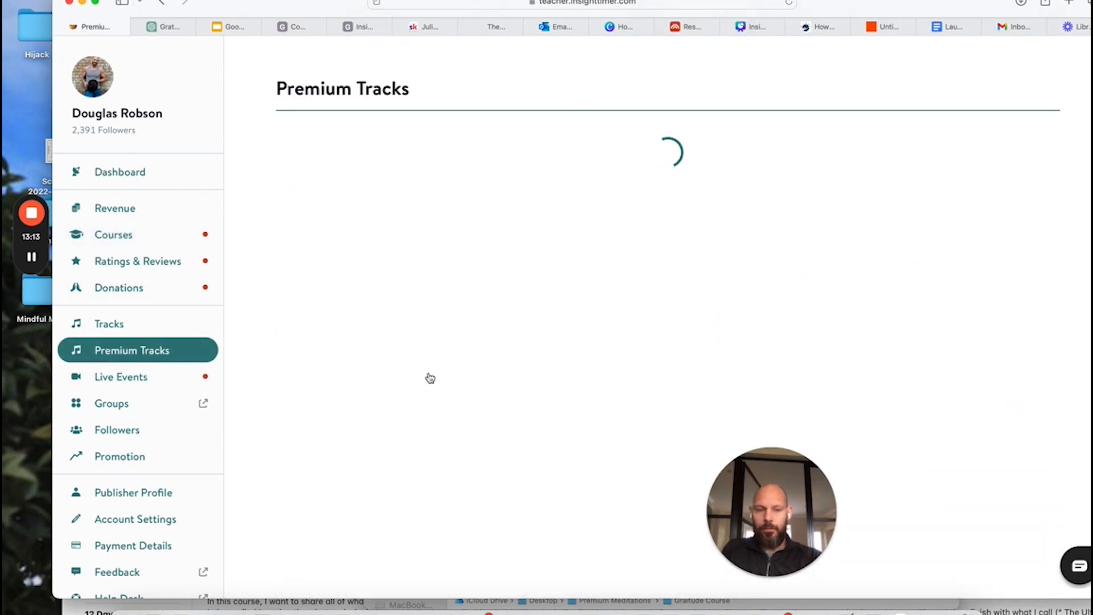
pyautogui.scroll(-6, 404, 377)
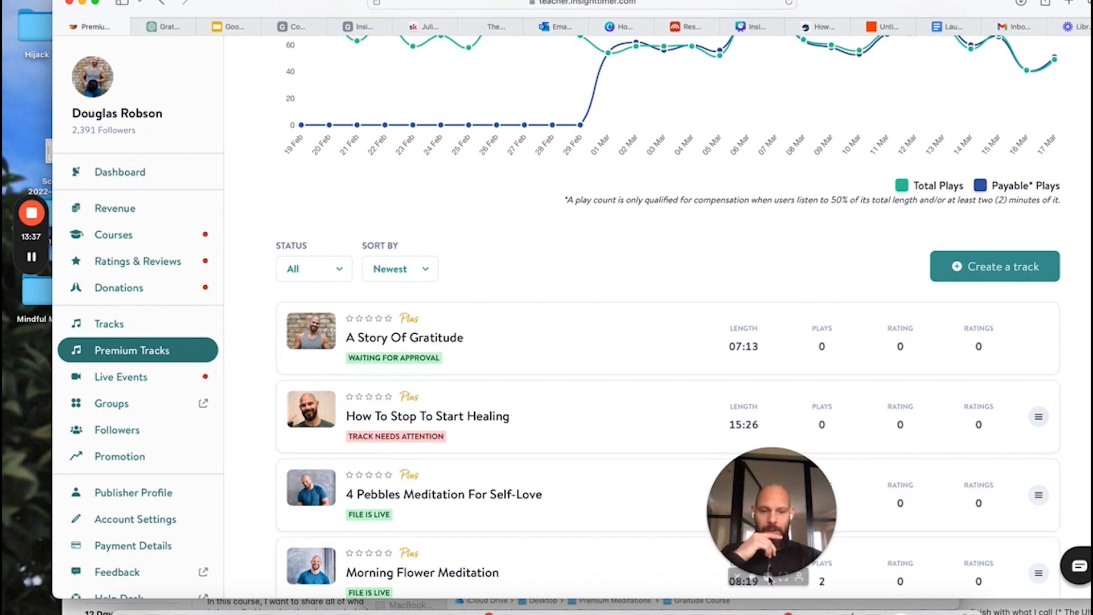
pyautogui.click(767, 577)
pyautogui.moveTo(797, 511); pyautogui.dragTo(562, 309)
pyautogui.scroll(1, 254, 279)
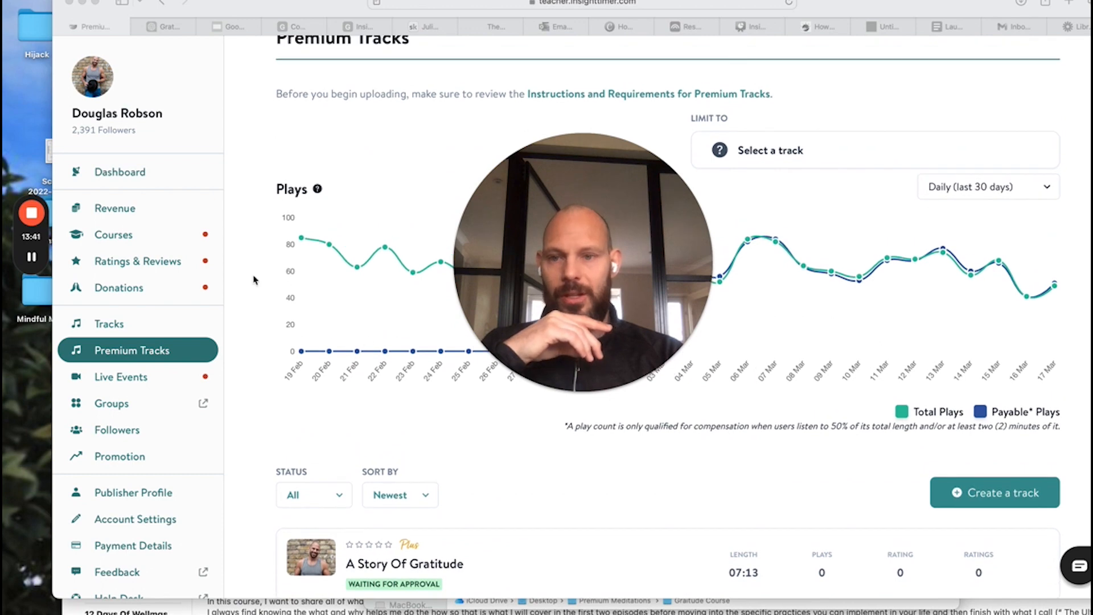
# - Return to the course list and examine the student, question and rating figures of the published courses
pyautogui.click(124, 236)
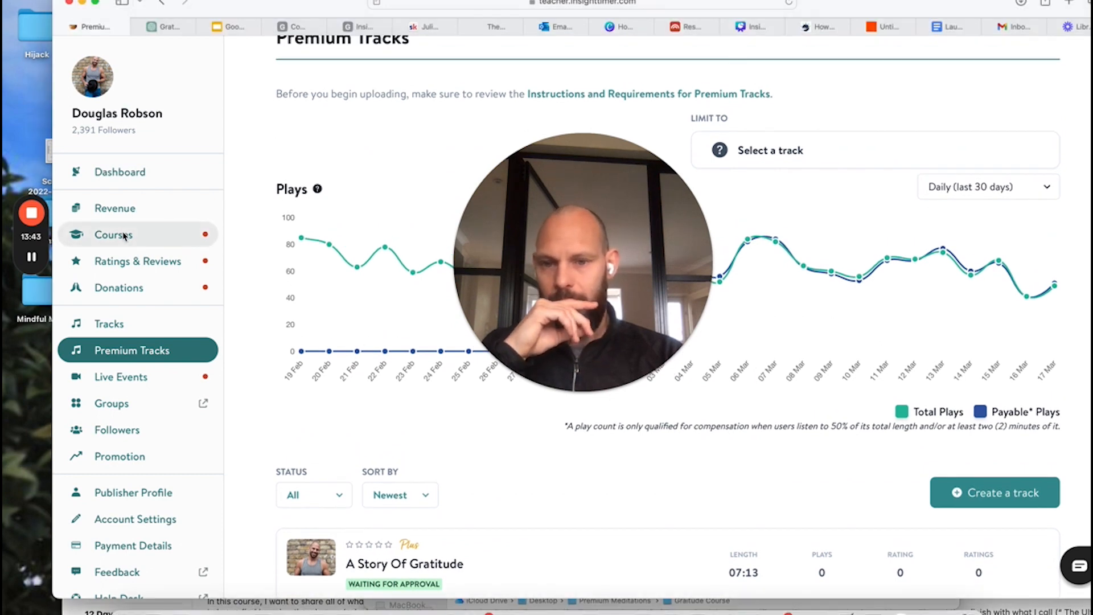
pyautogui.click(124, 235)
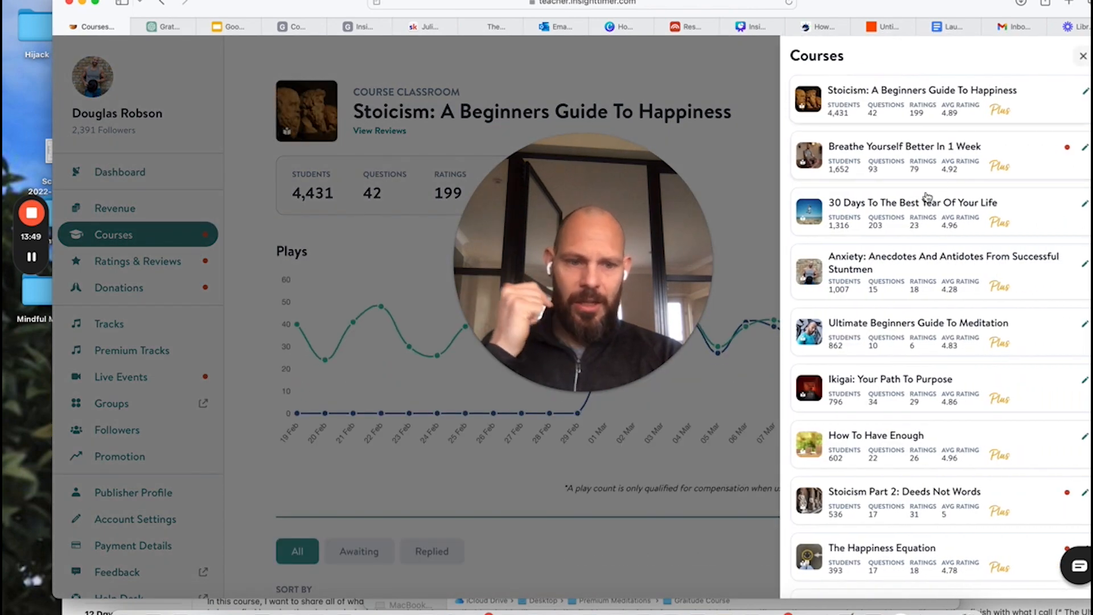
pyautogui.scroll(-5, 911, 316)
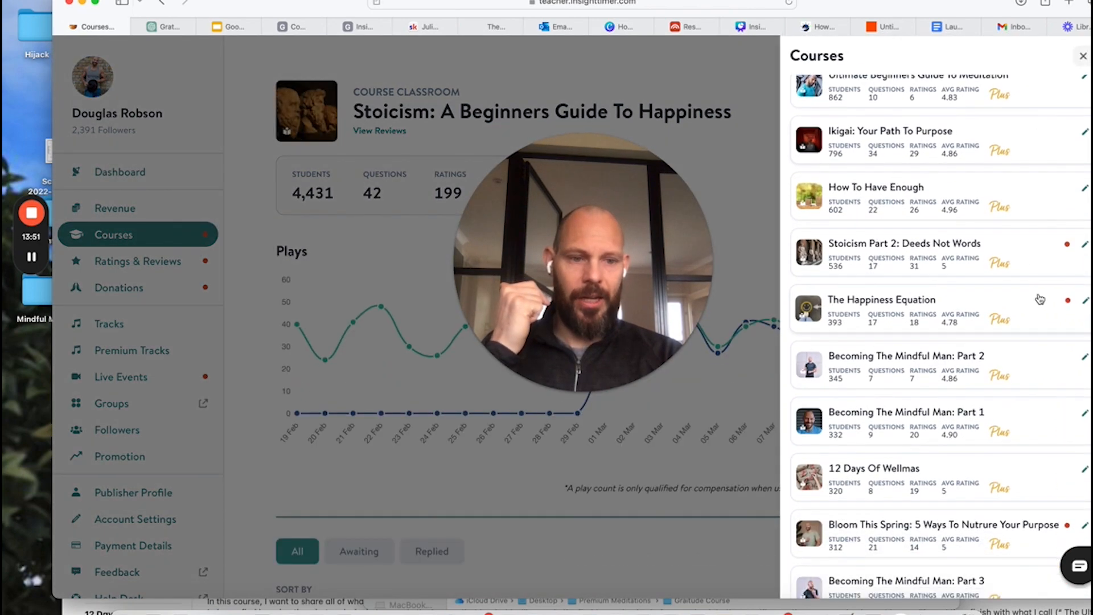
pyautogui.scroll(-3, 1013, 331)
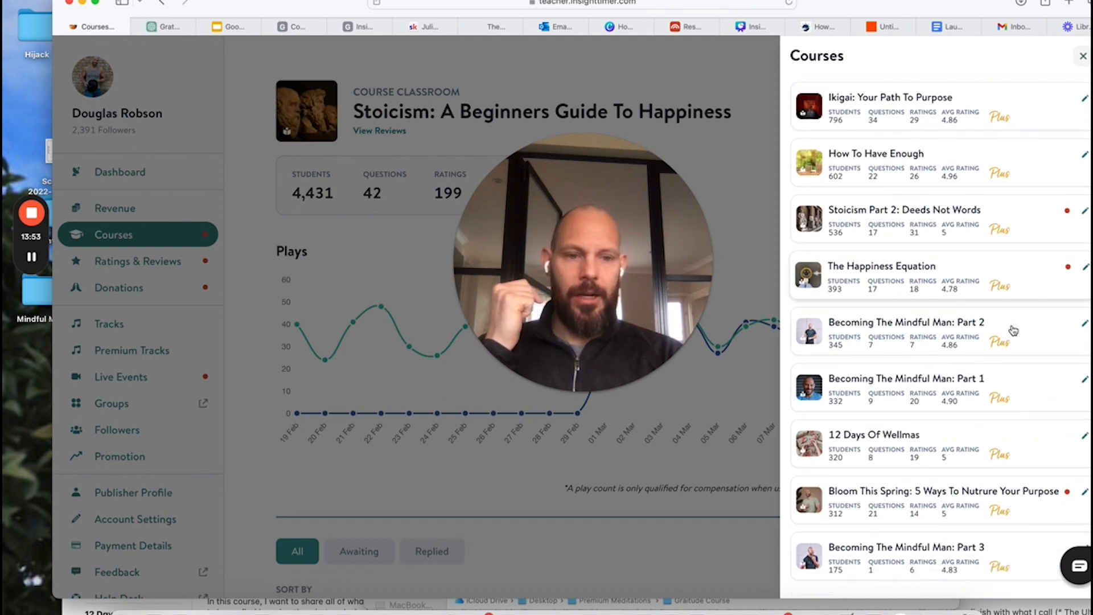
pyautogui.scroll(-1, 1013, 330)
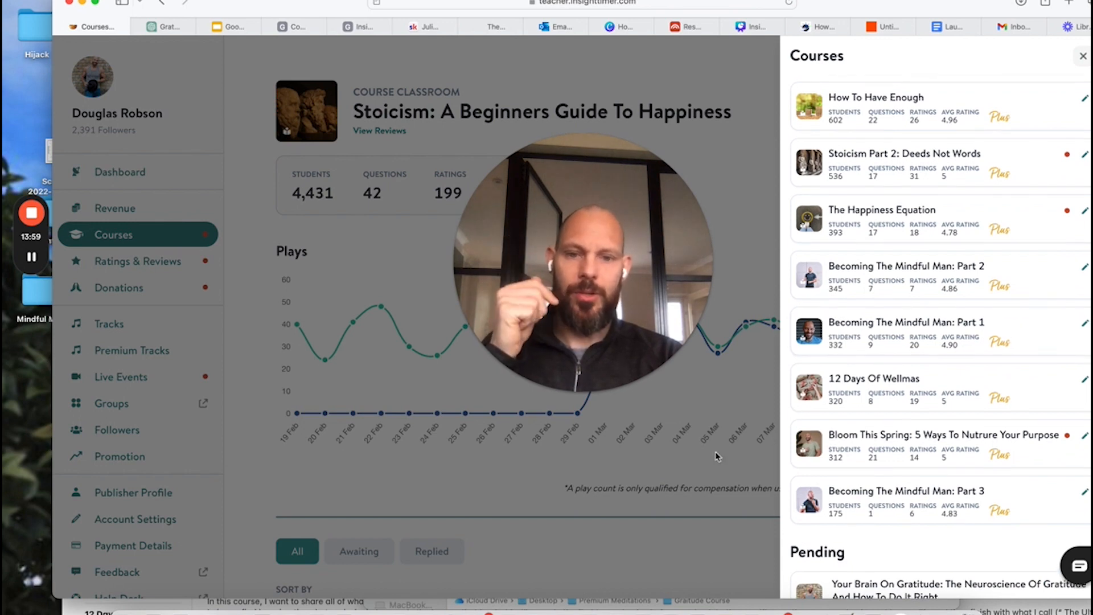
pyautogui.scroll(-2, 861, 332)
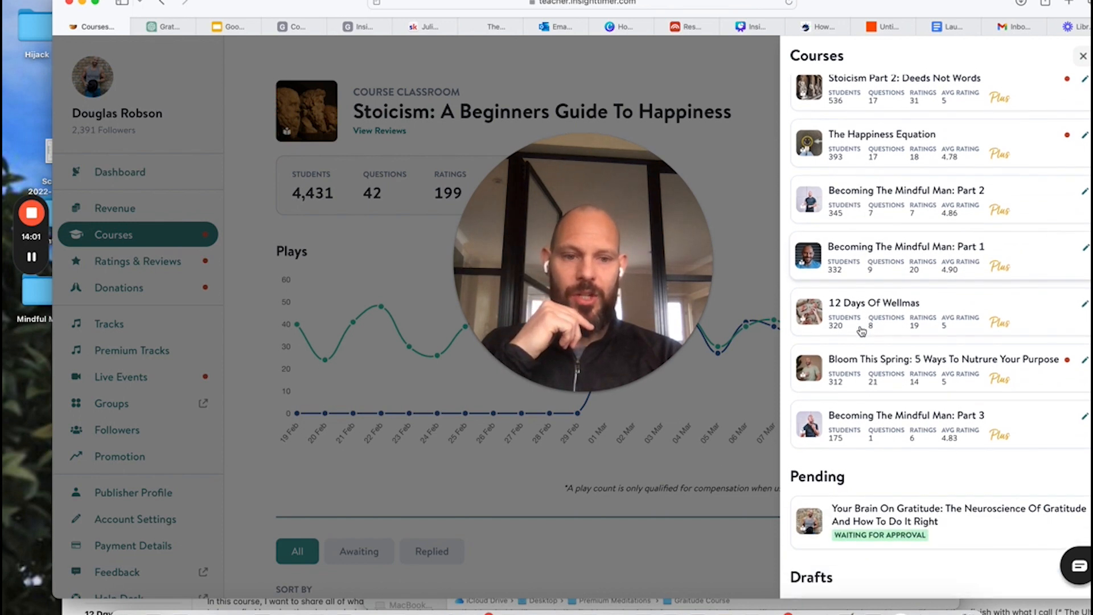
pyautogui.scroll(8, 861, 332)
pyautogui.scroll(-2, 860, 301)
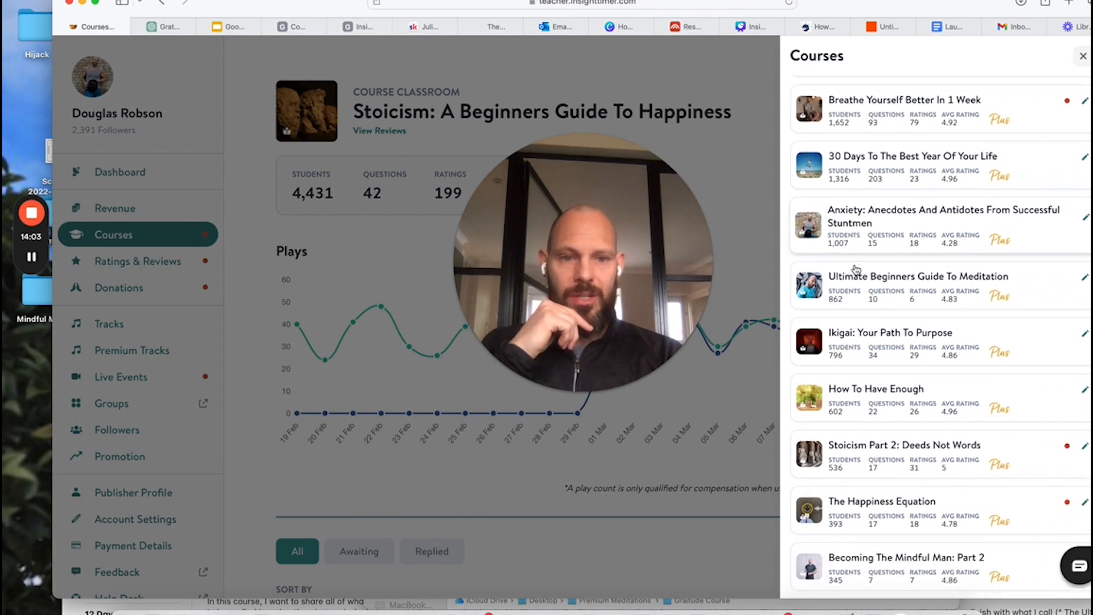
pyautogui.scroll(1, 856, 270)
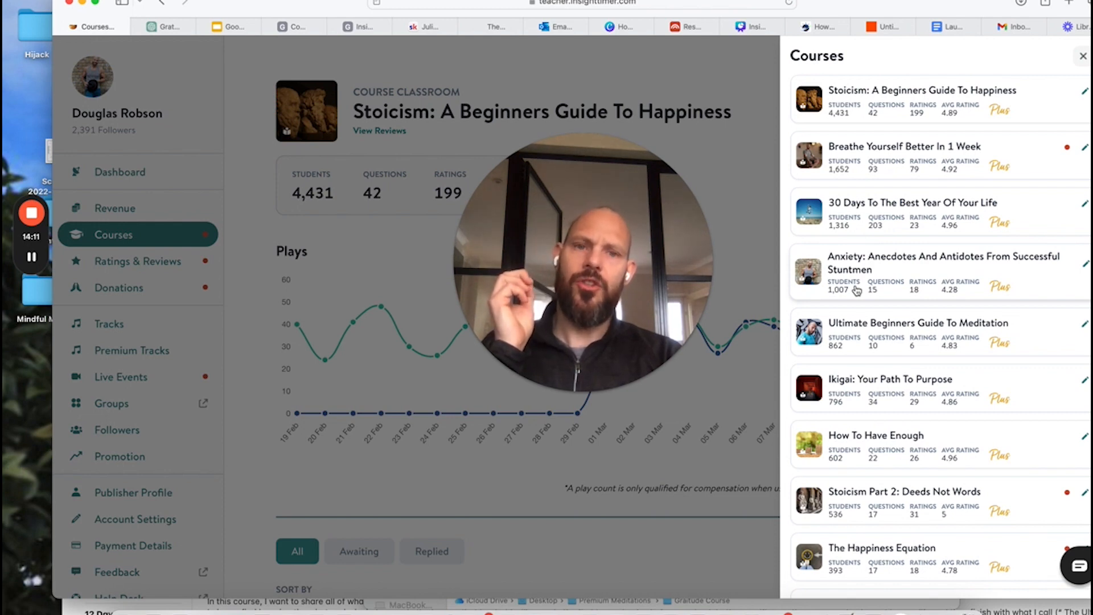
pyautogui.scroll(-5, 857, 291)
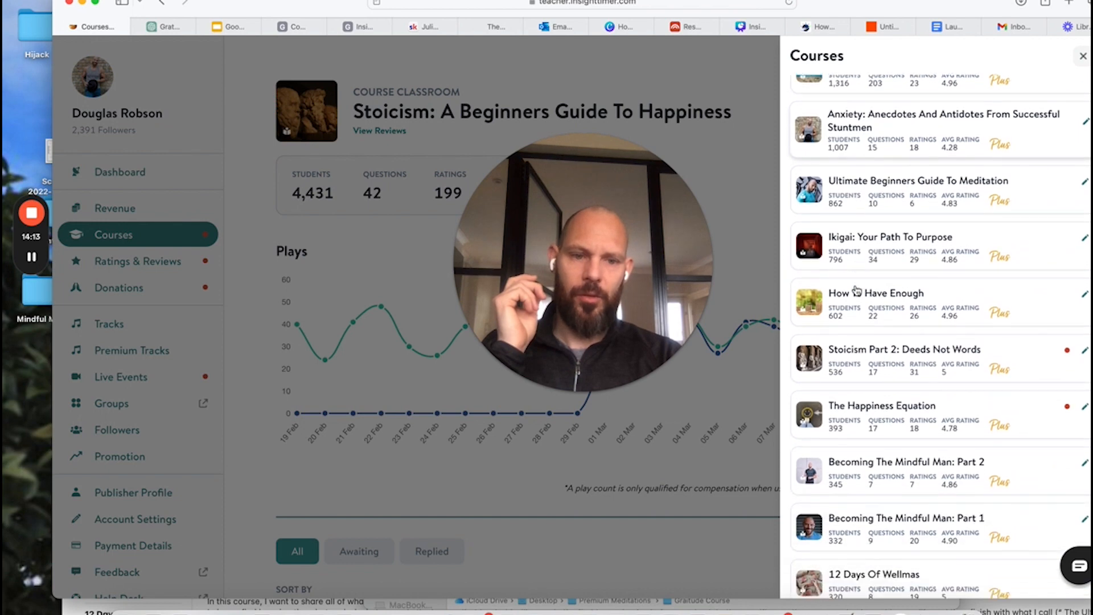
pyautogui.scroll(-1, 857, 290)
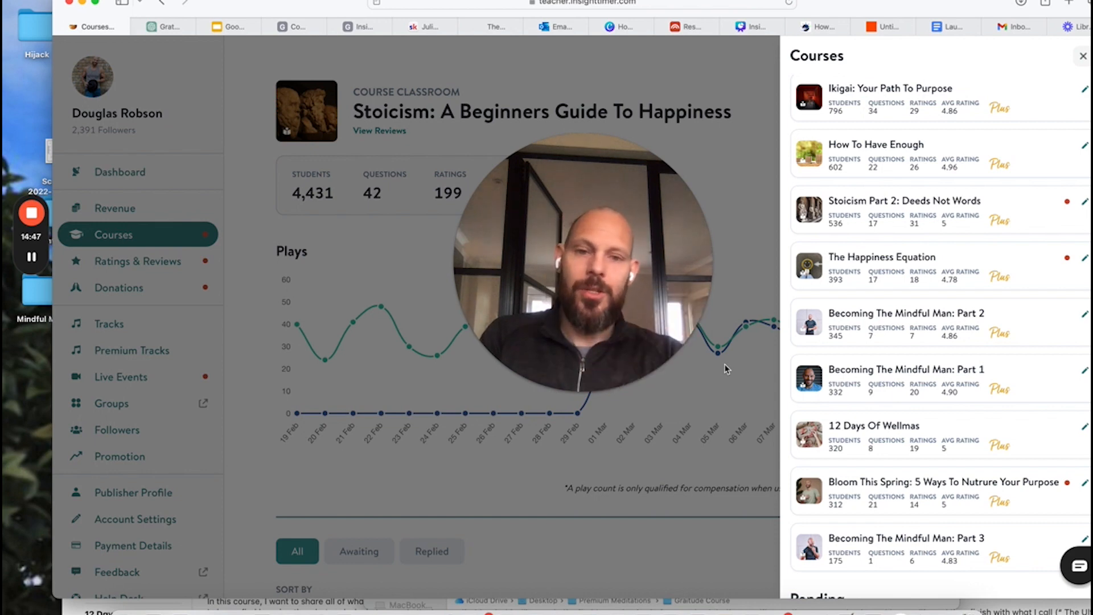
pyautogui.moveTo(689, 371)
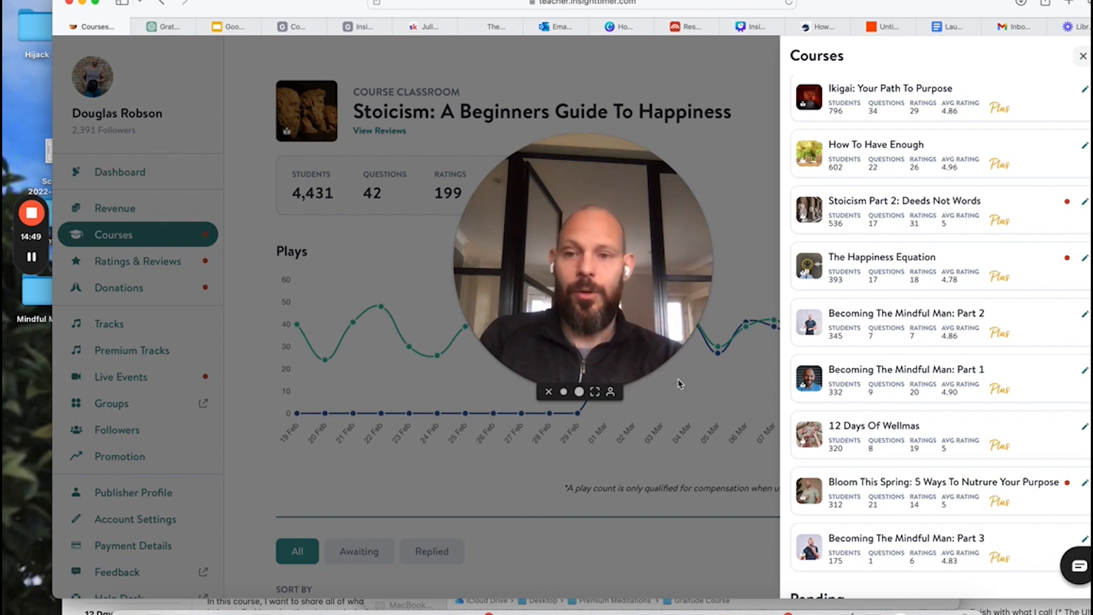